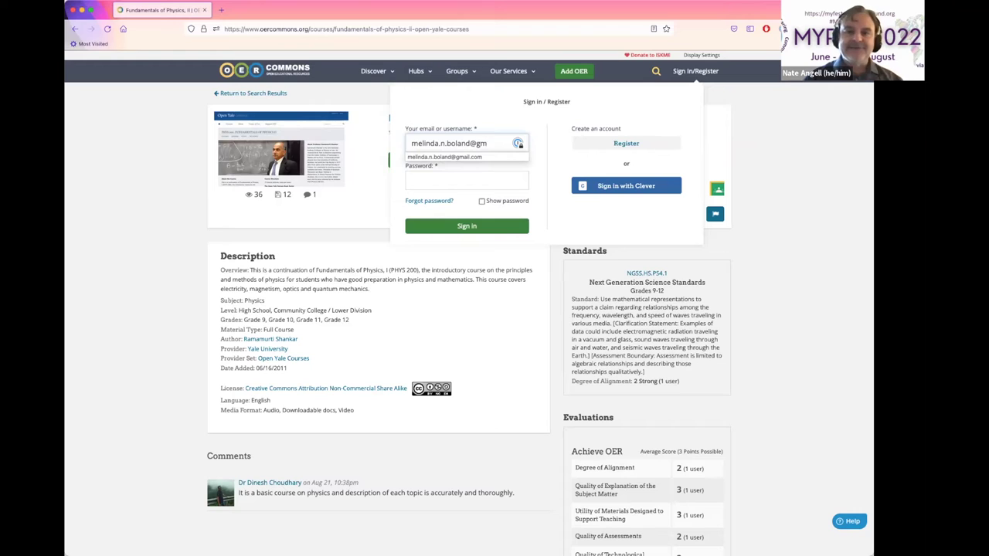
- Sign in using the autocompleted account email and the account password
text(il.com)
key(Tab)
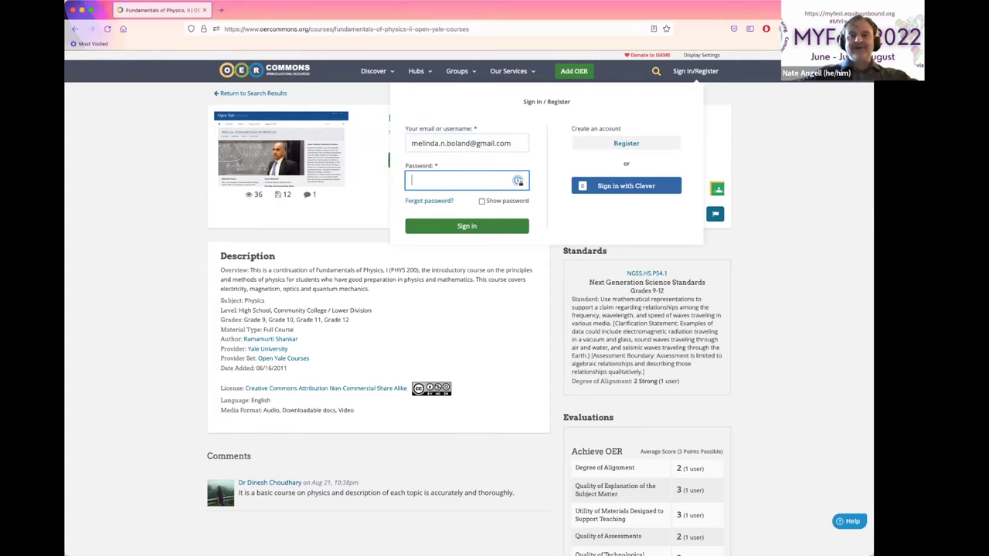
text(•••••••••••)
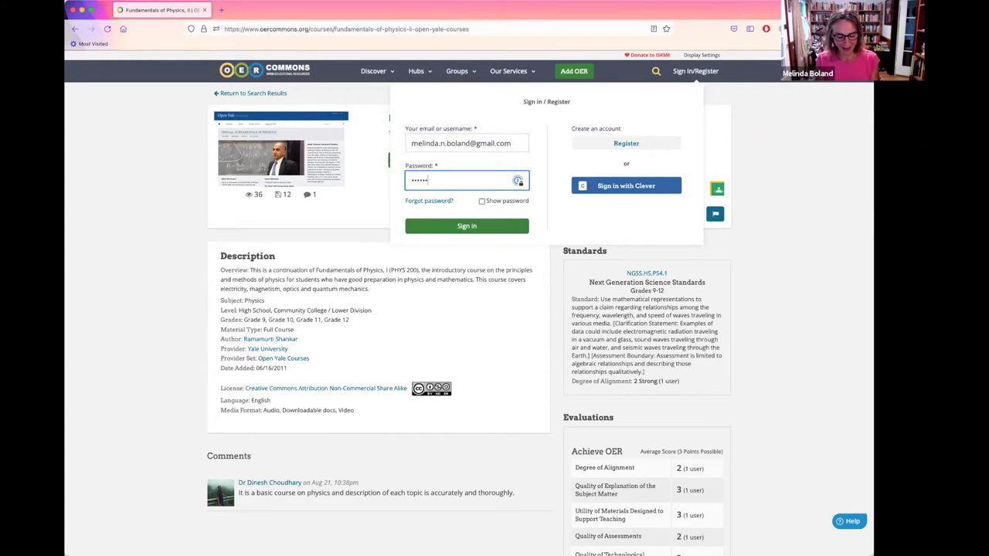
key(Return)
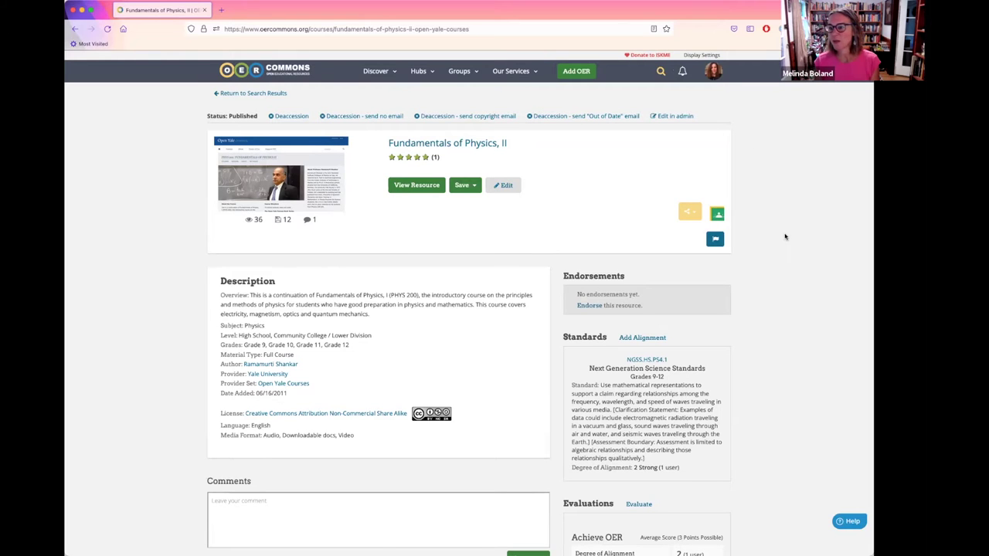
- Open the Achieve OER evaluation from the Evaluations section of Fundamentals of Physics, II
scroll(785, 236, down, 3)
click(240, 394)
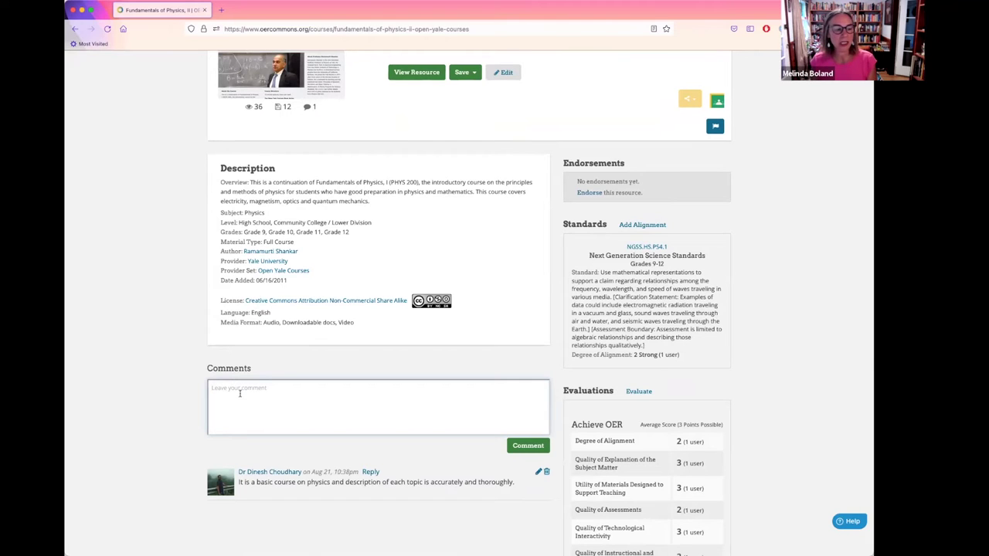
scroll(402, 147, up, 3)
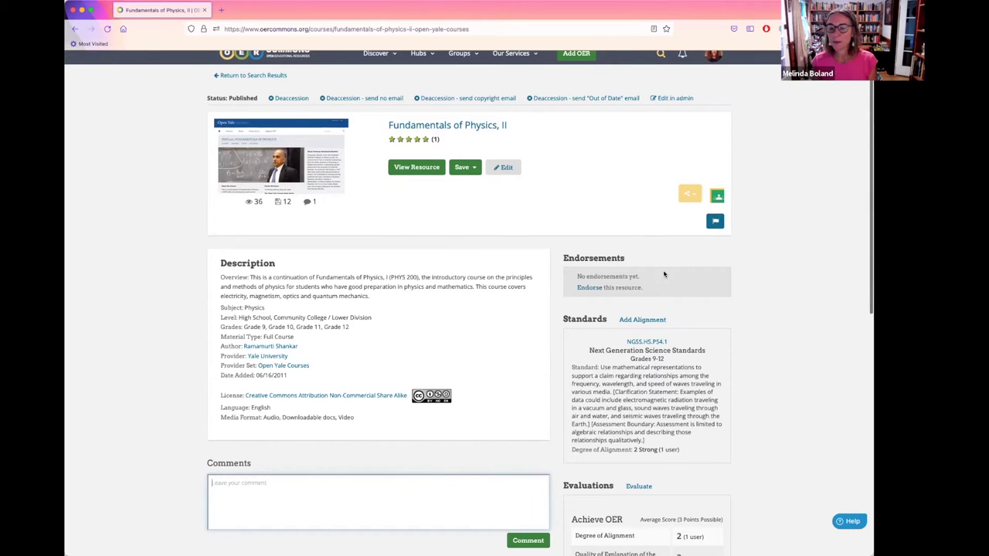
scroll(809, 377, down, 4)
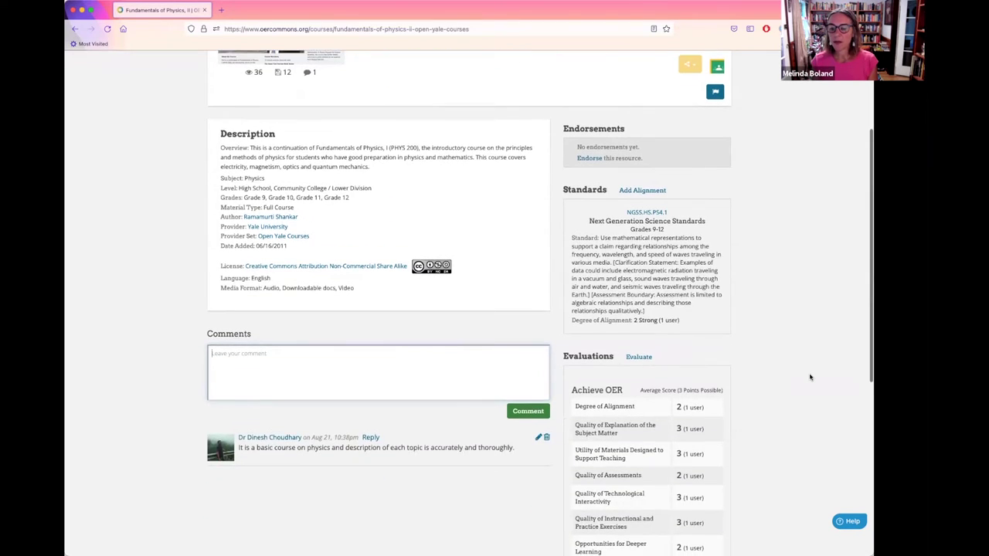
scroll(809, 377, down, 4)
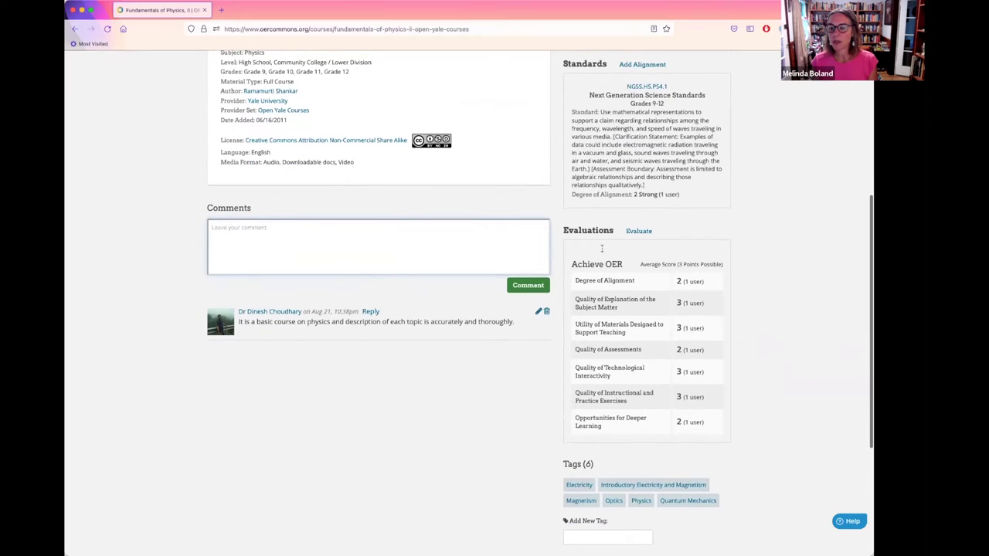
click(638, 231)
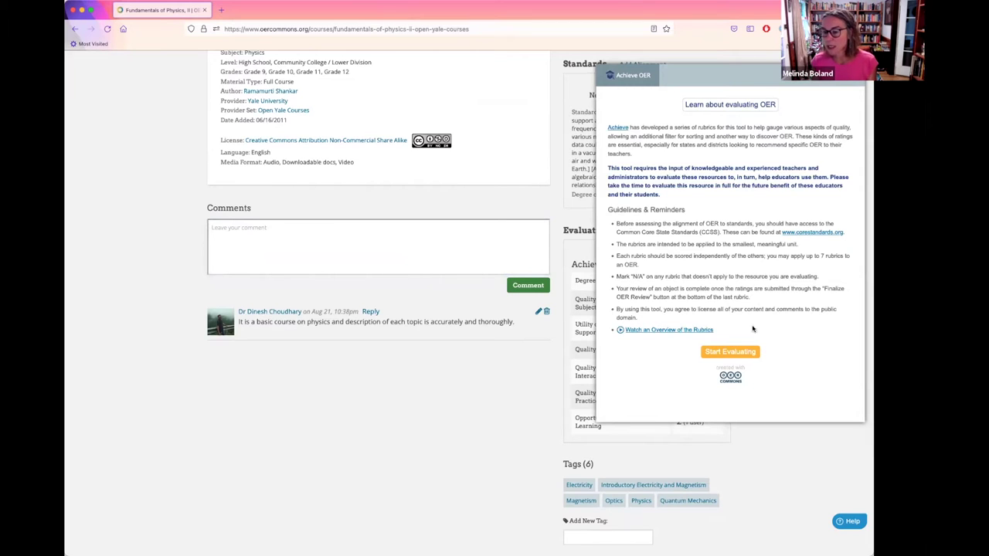
- Start evaluating, save the first rubric, then close the evaluation and return to the page top
click(729, 351)
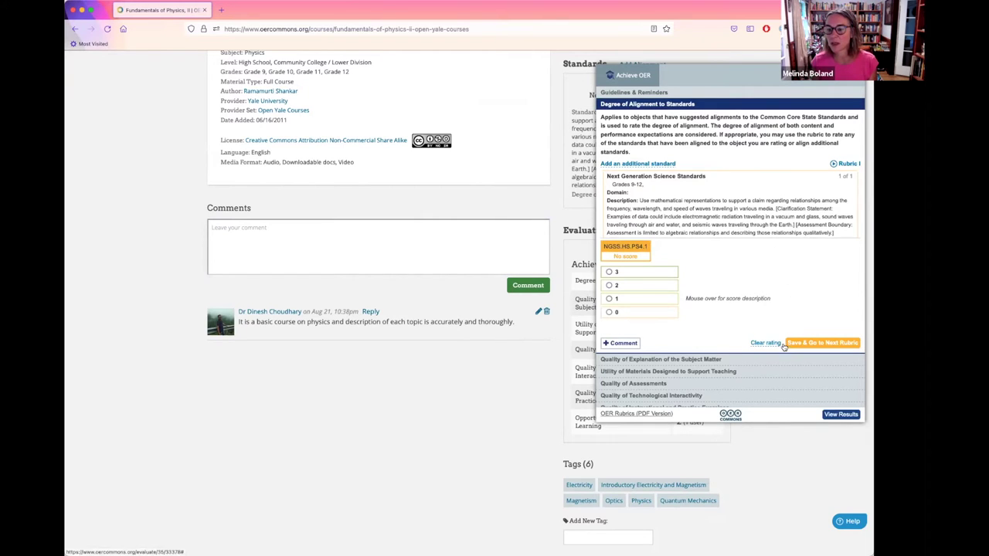
click(808, 345)
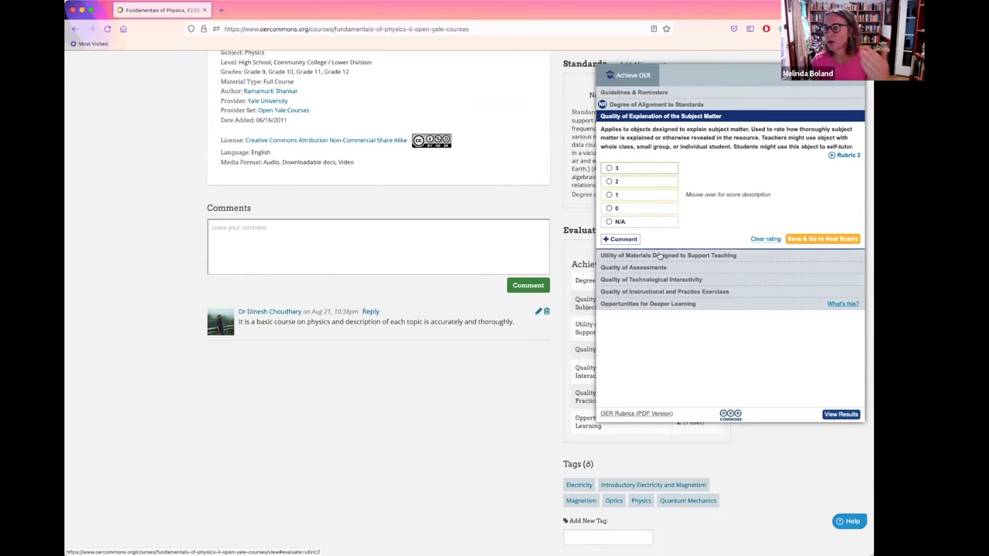
mouse_move(628, 169)
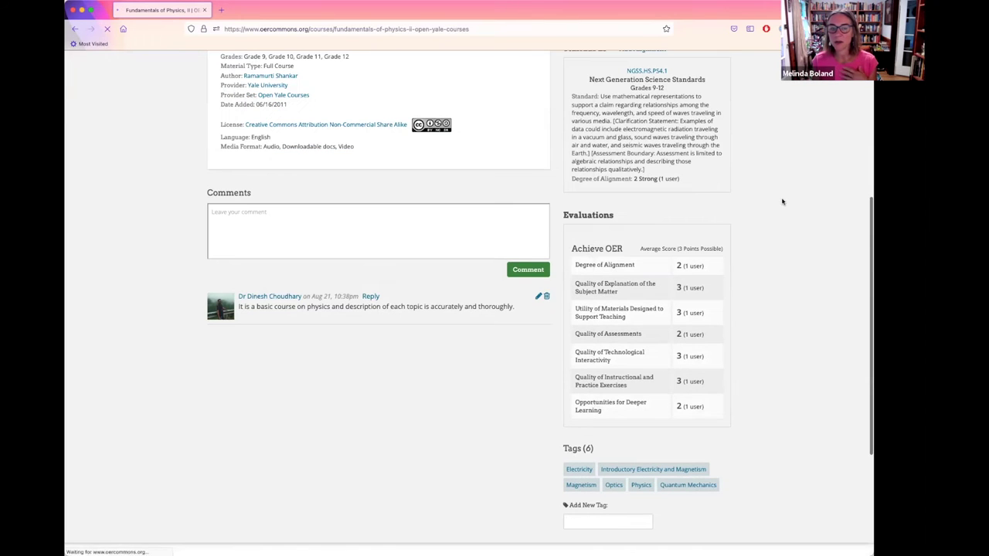
scroll(781, 202, up, 3)
scroll(782, 202, up, 2)
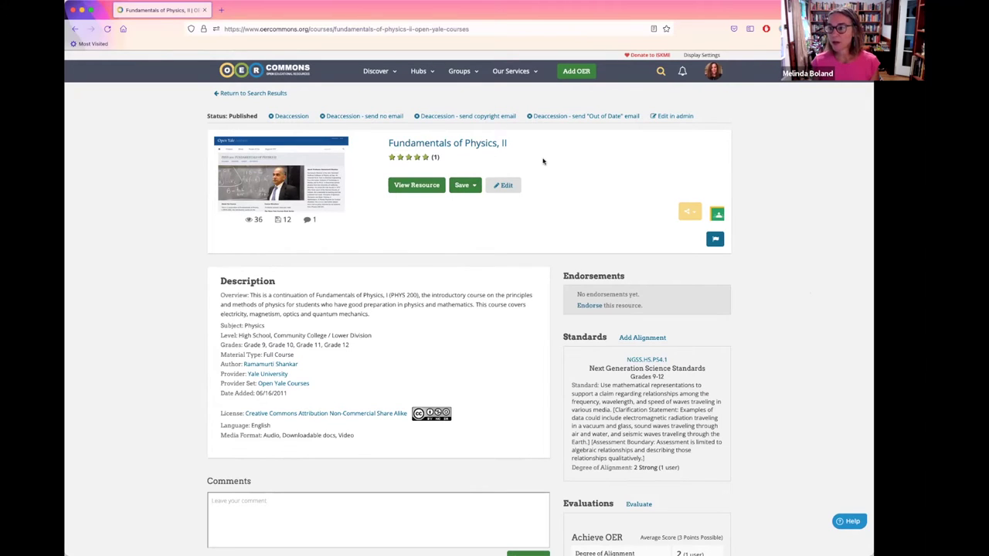
click(464, 185)
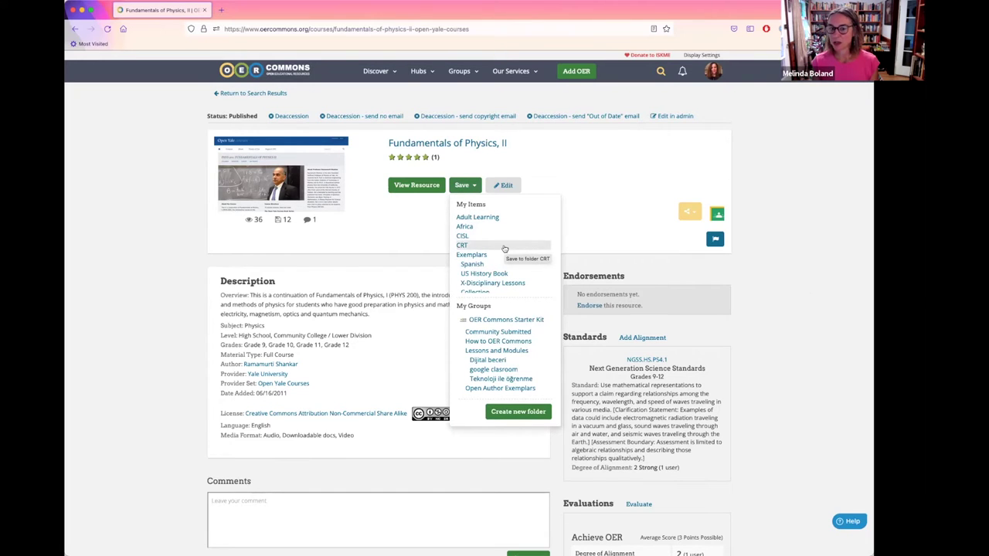
scroll(504, 248, down, 5)
scroll(504, 248, down, 2)
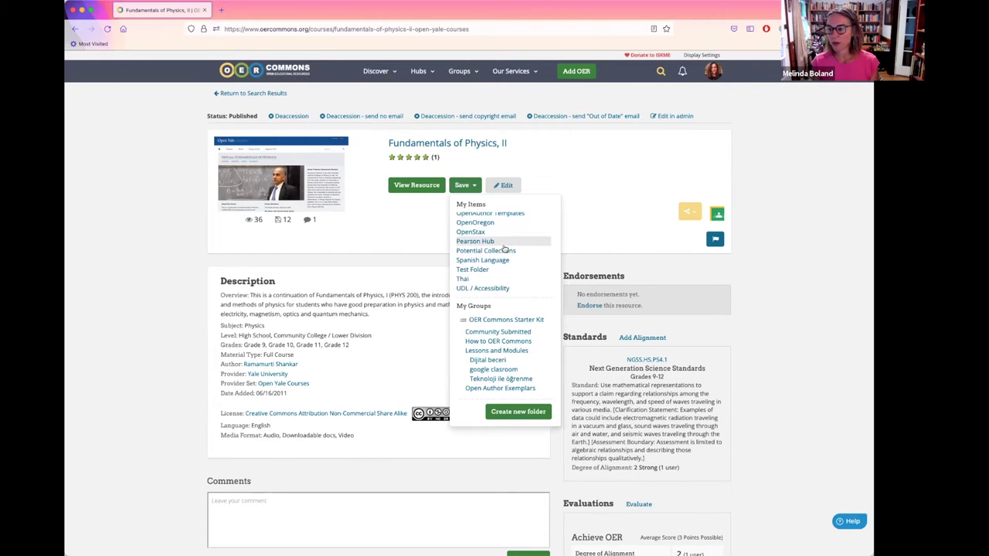
scroll(507, 232, up, 6)
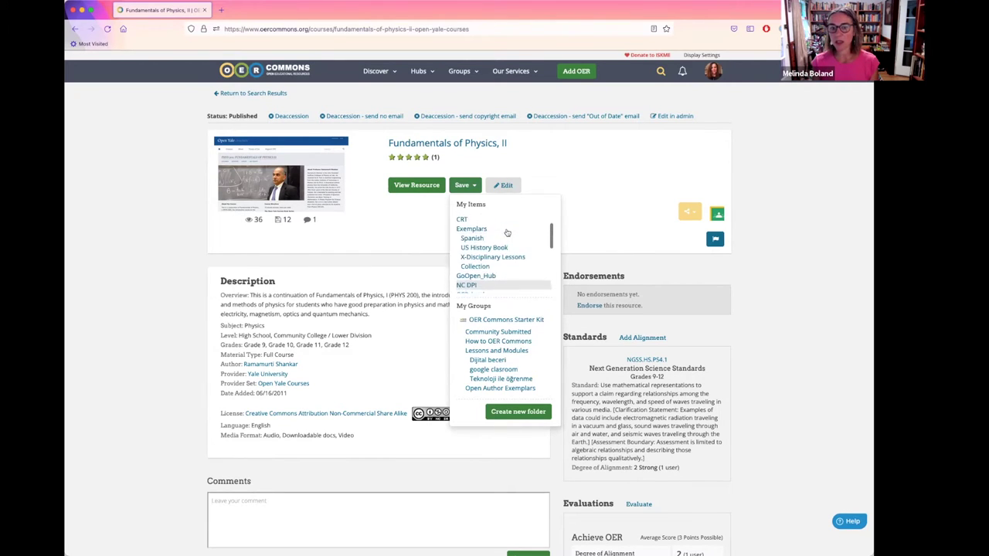
drag(457, 305, 508, 309)
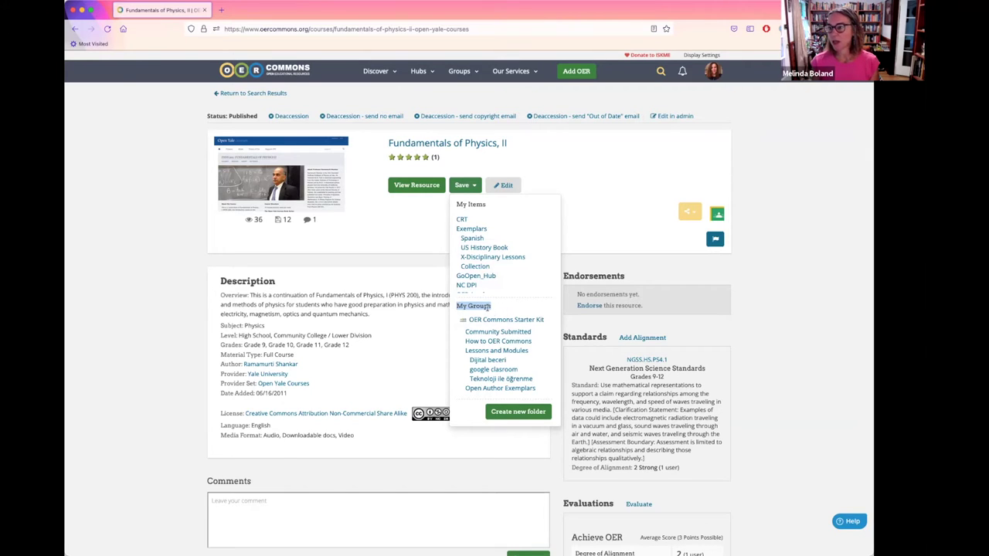
click(596, 206)
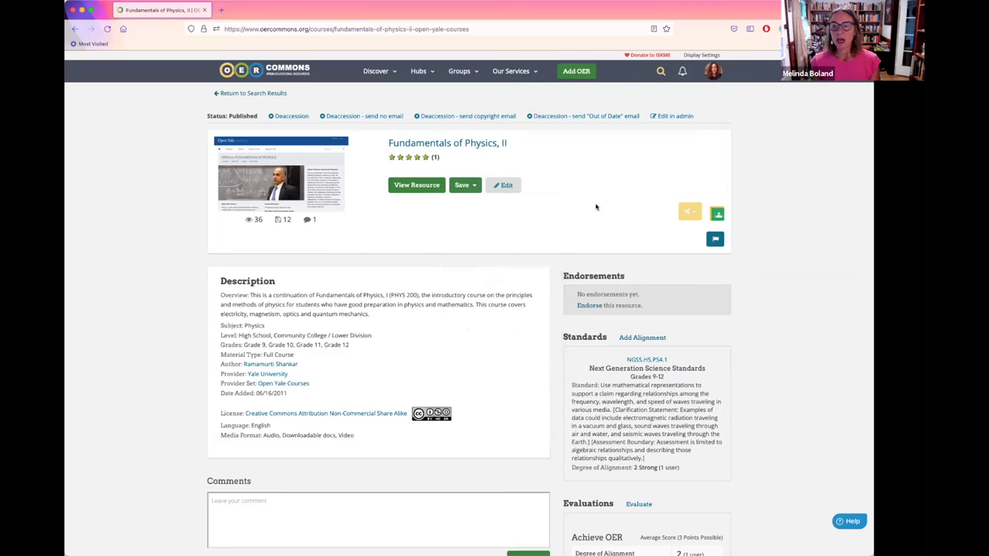
click(687, 212)
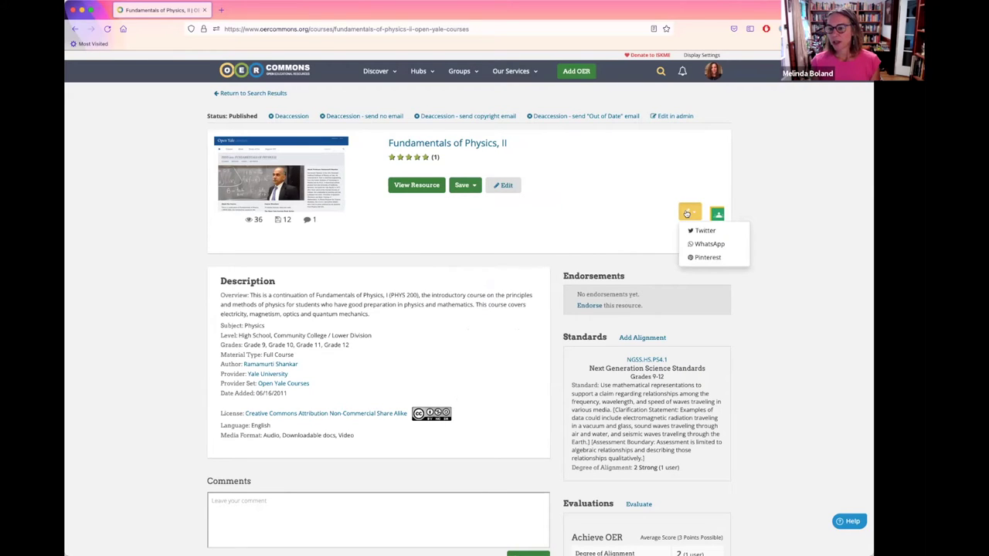
click(795, 217)
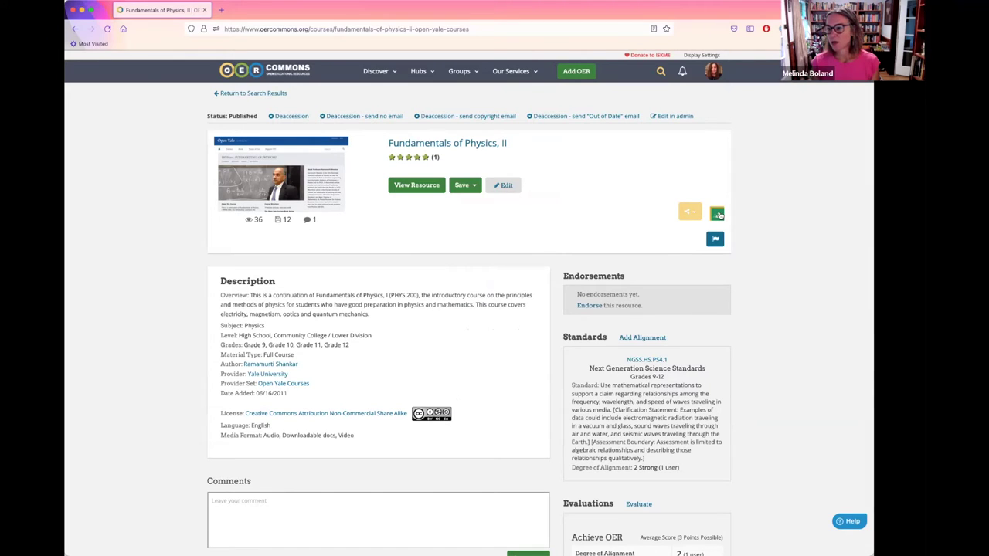
click(717, 214)
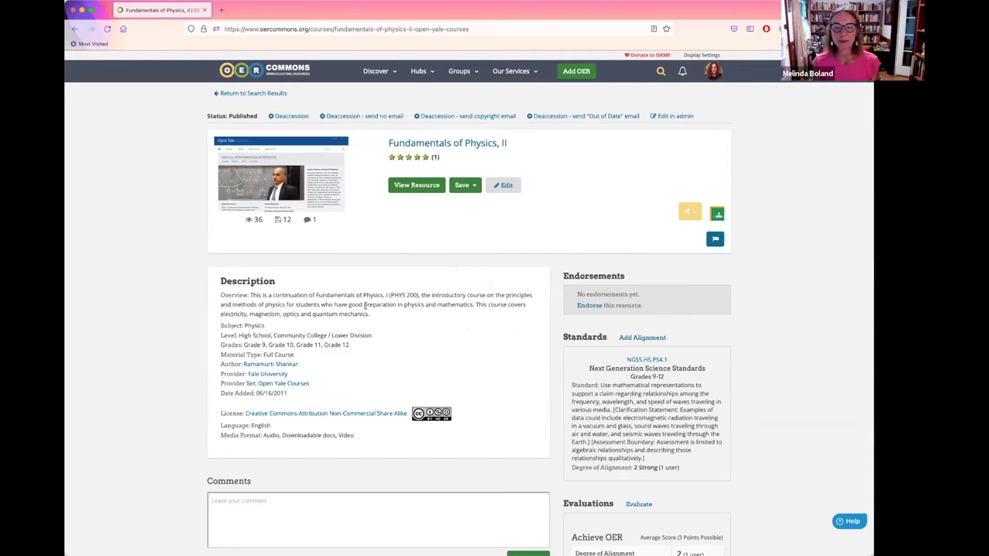
- Reload the Fundamentals of Physics, II page, then go to the OER Commons home page
click(449, 146)
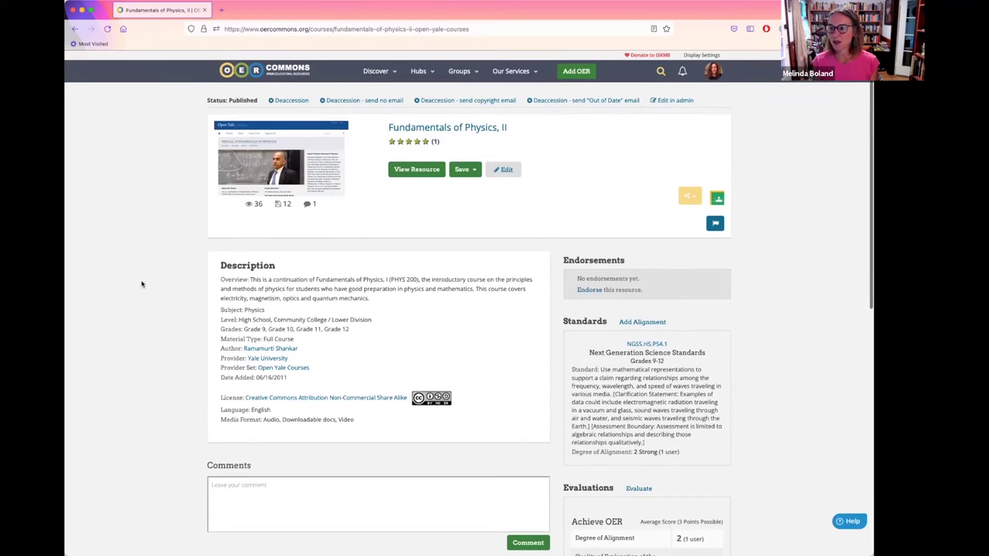
click(265, 71)
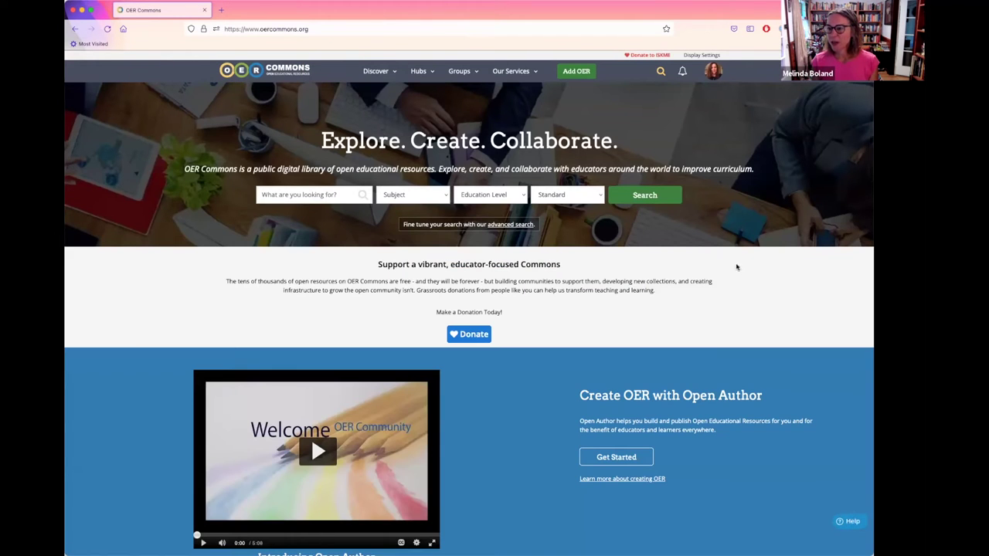
- Open the Advanced Search page and scroll down to the license filters
click(660, 71)
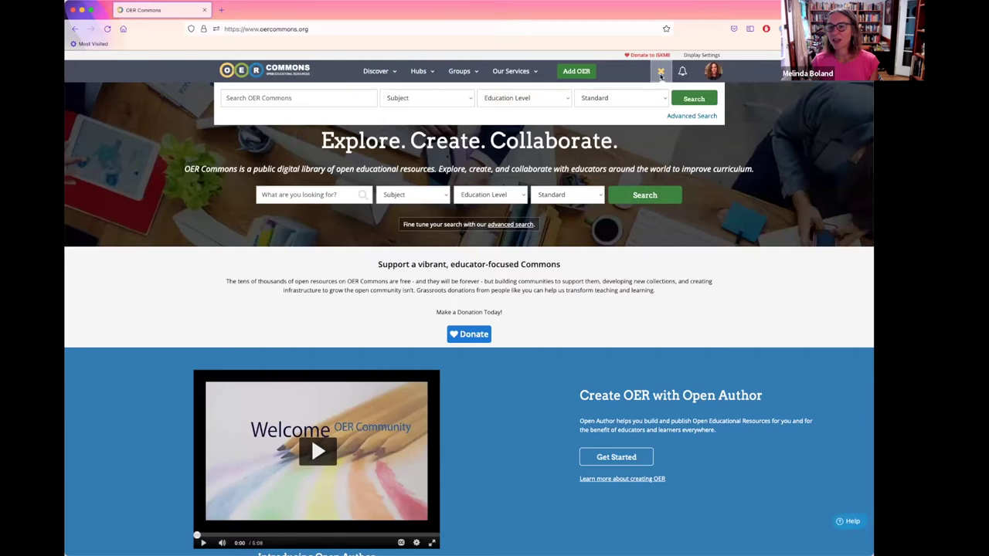
click(694, 116)
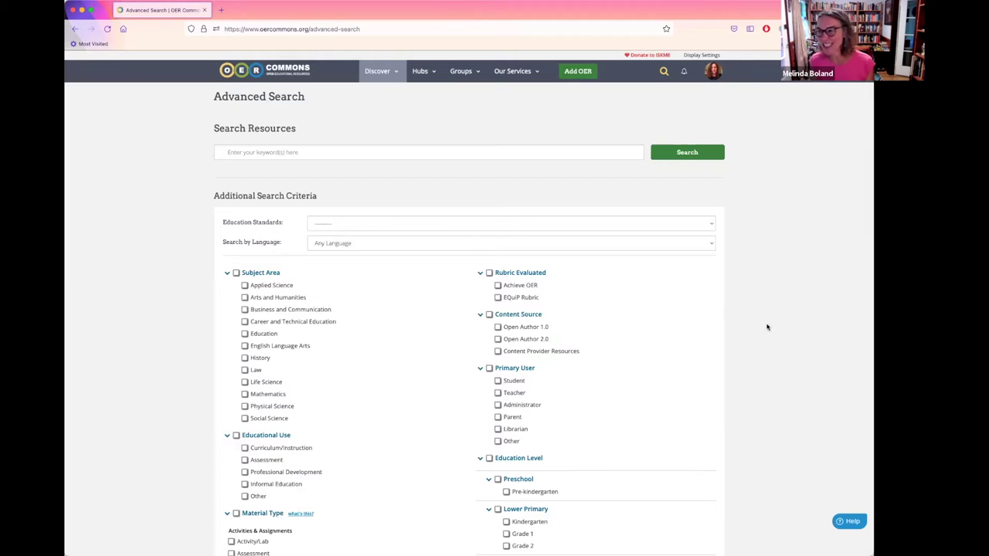
scroll(767, 327, down, 1)
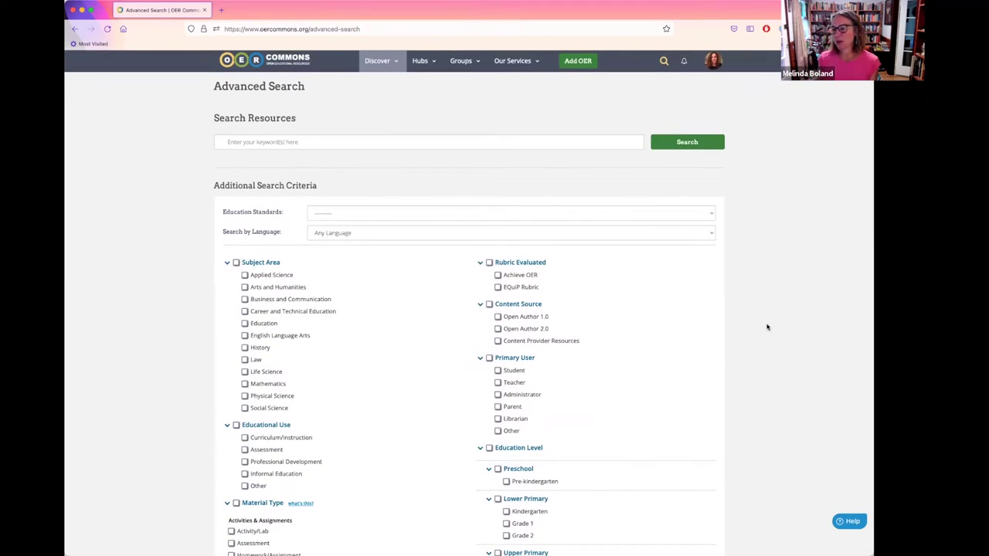
scroll(767, 327, down, 3)
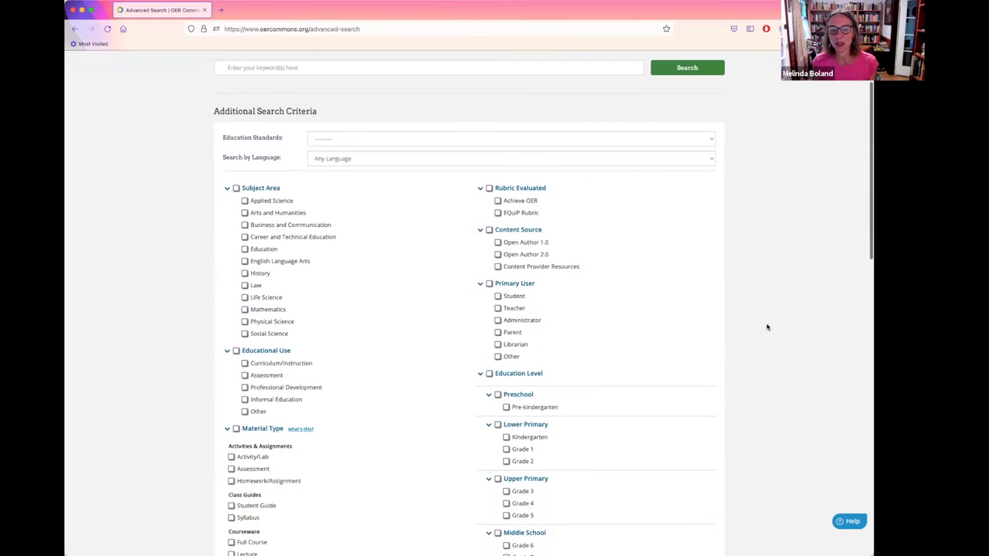
scroll(767, 327, down, 6)
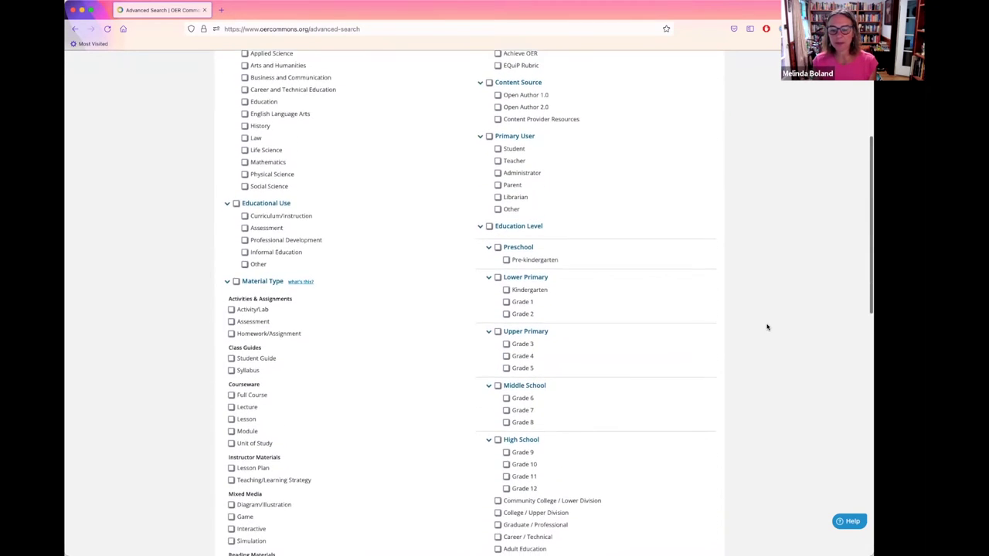
scroll(767, 327, down, 5)
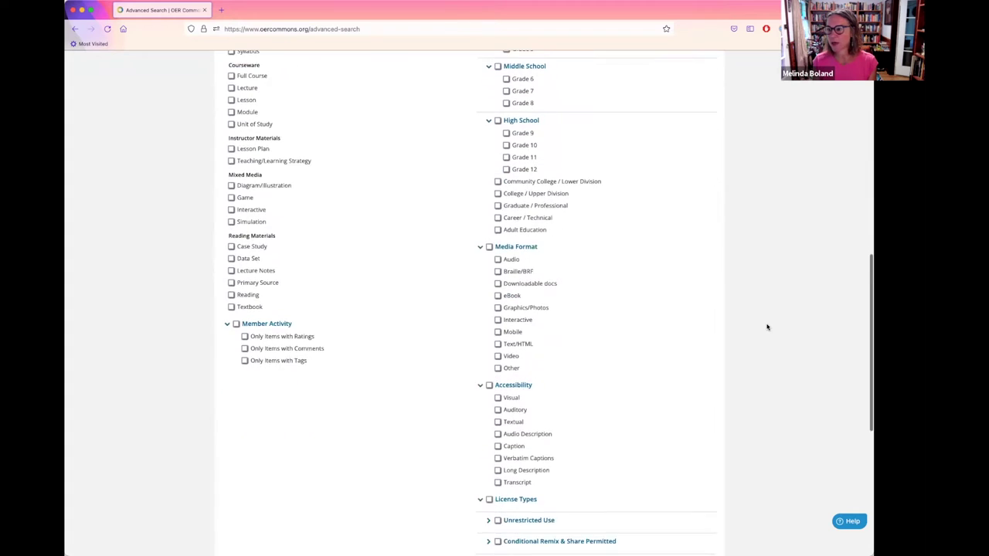
scroll(767, 326, down, 3)
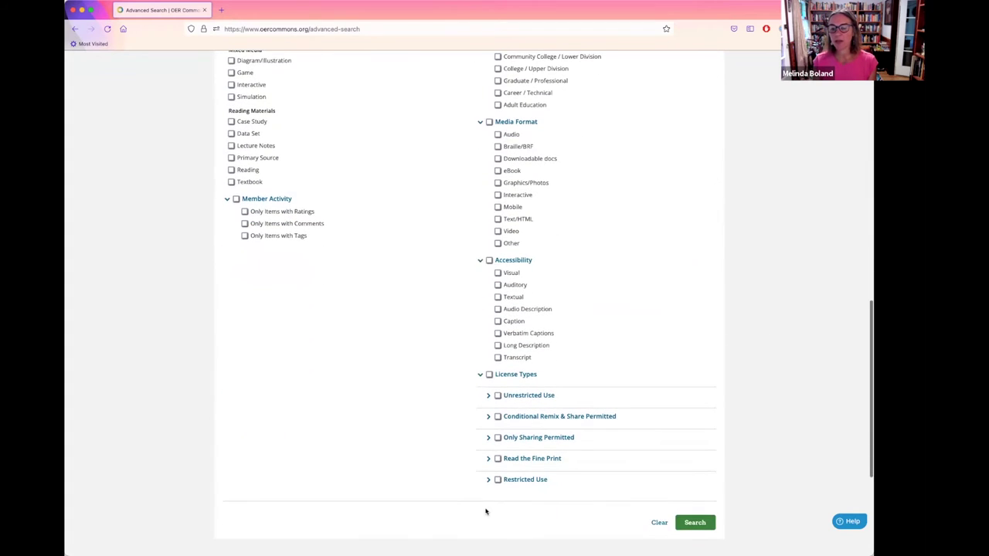
- Expand the Unrestricted Use, Conditional Remix & Share Permitted and Only Sharing Permitted licence lists
click(488, 395)
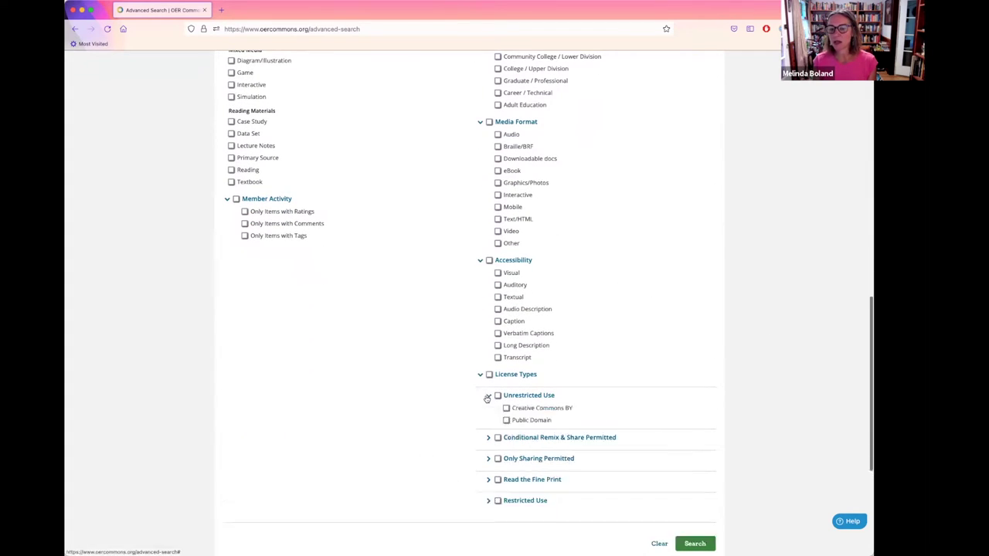
click(489, 438)
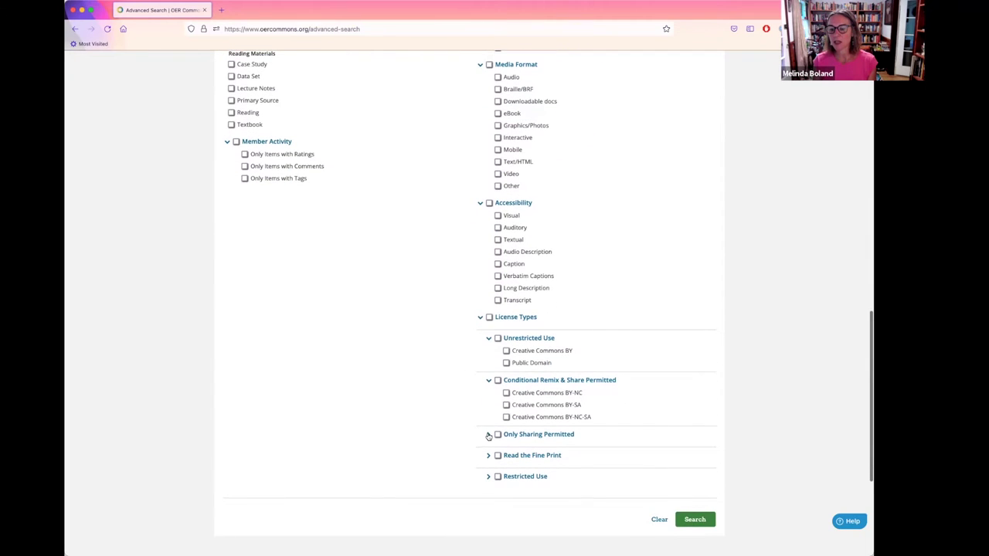
click(486, 436)
scroll(421, 440, up, 20)
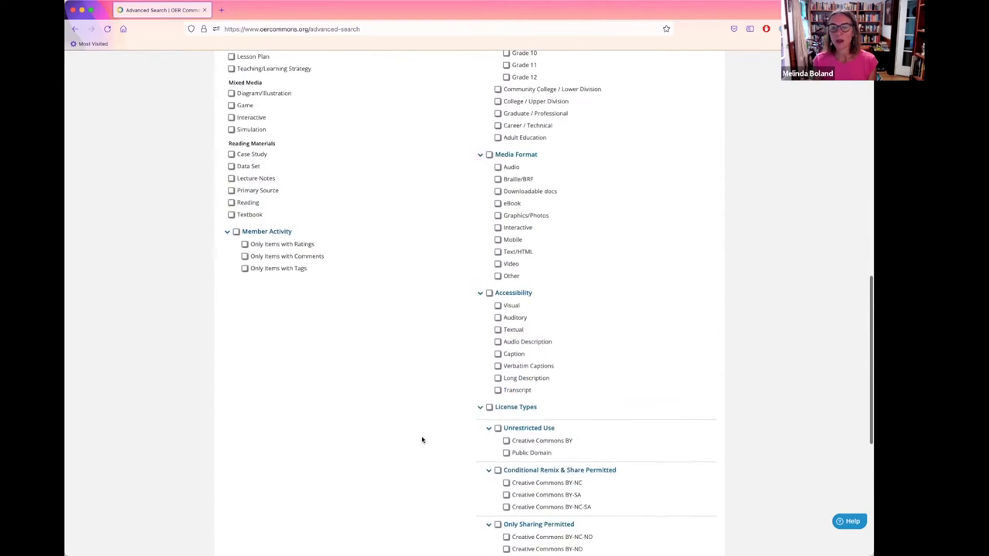
scroll(421, 440, up, 2)
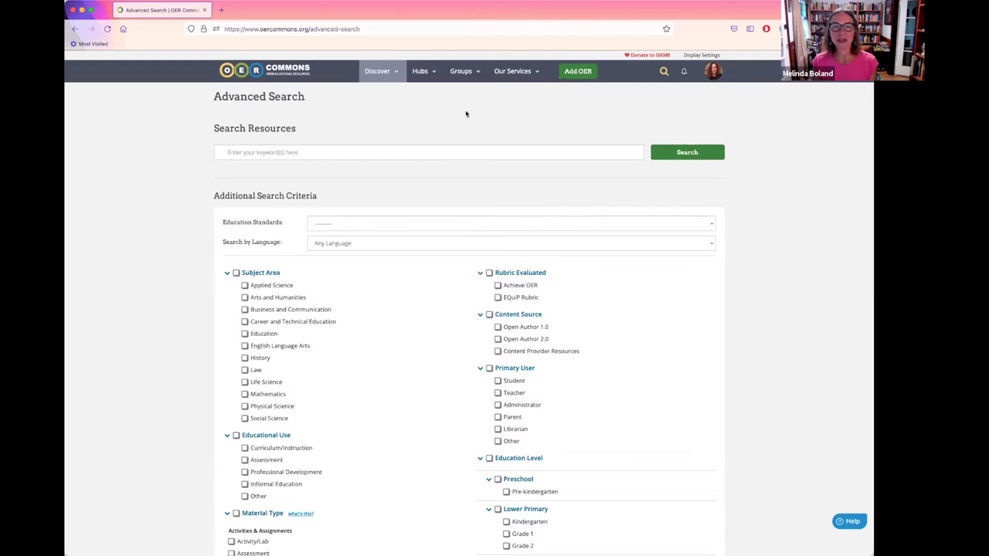
- Open See All Groups from the home page and filter to Community College / Lower Division
click(299, 75)
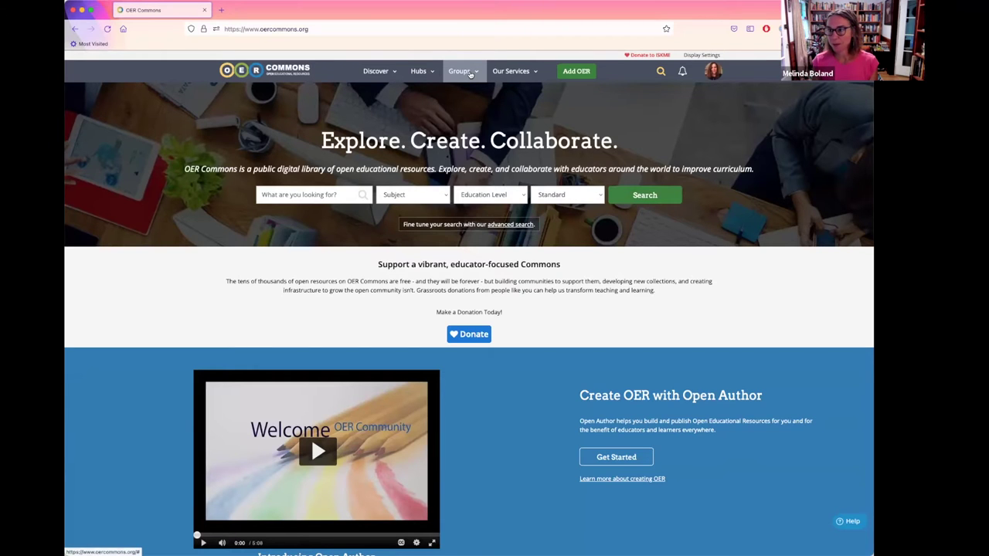
mouse_move(469, 74)
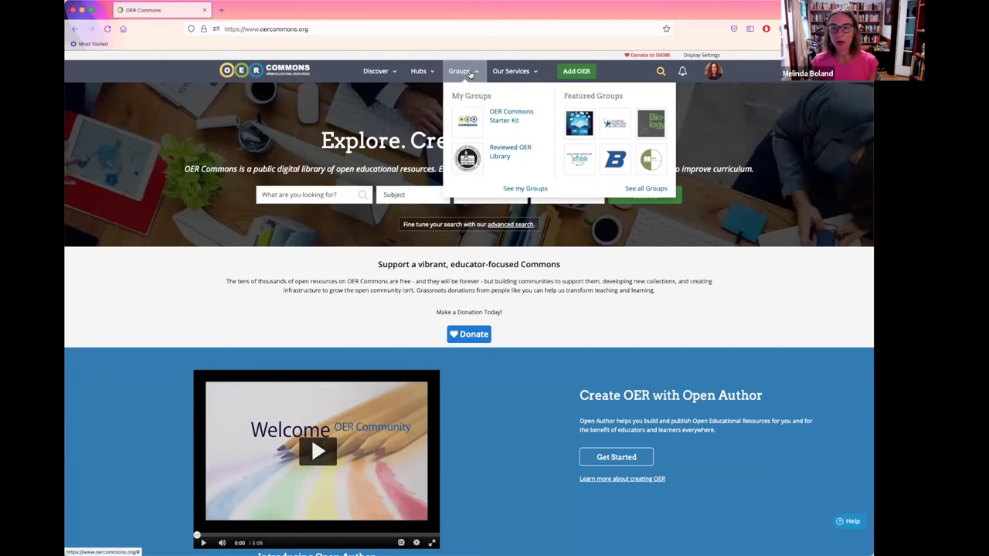
click(655, 193)
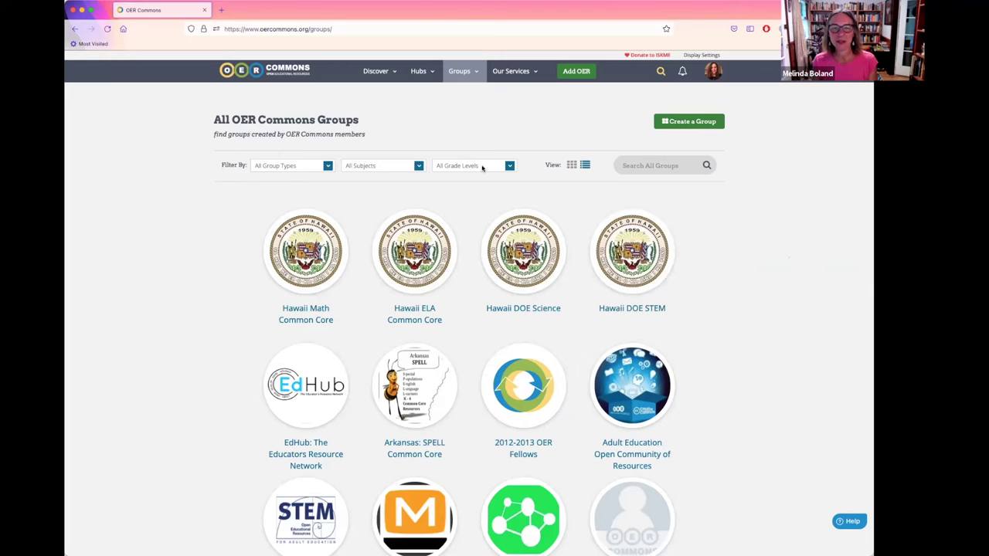
click(510, 167)
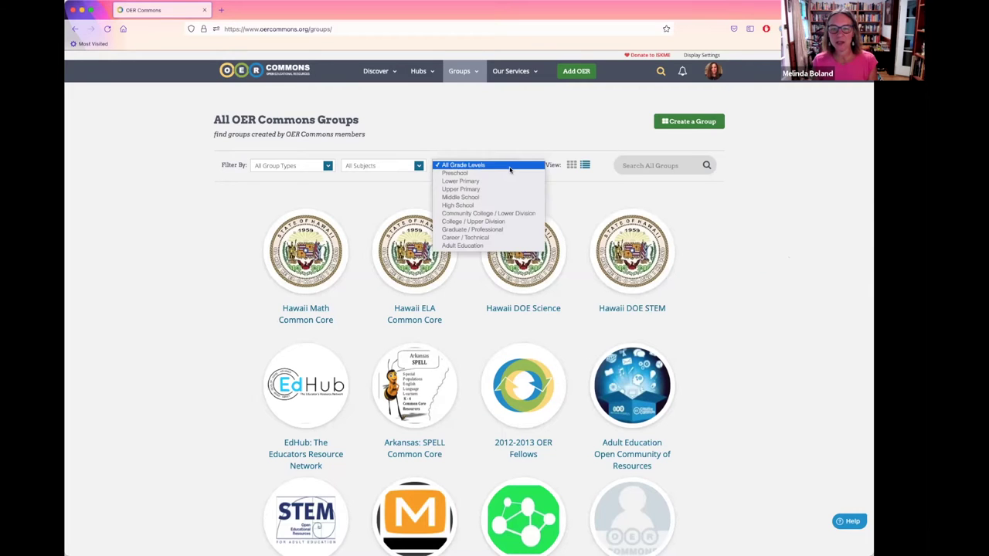
click(472, 215)
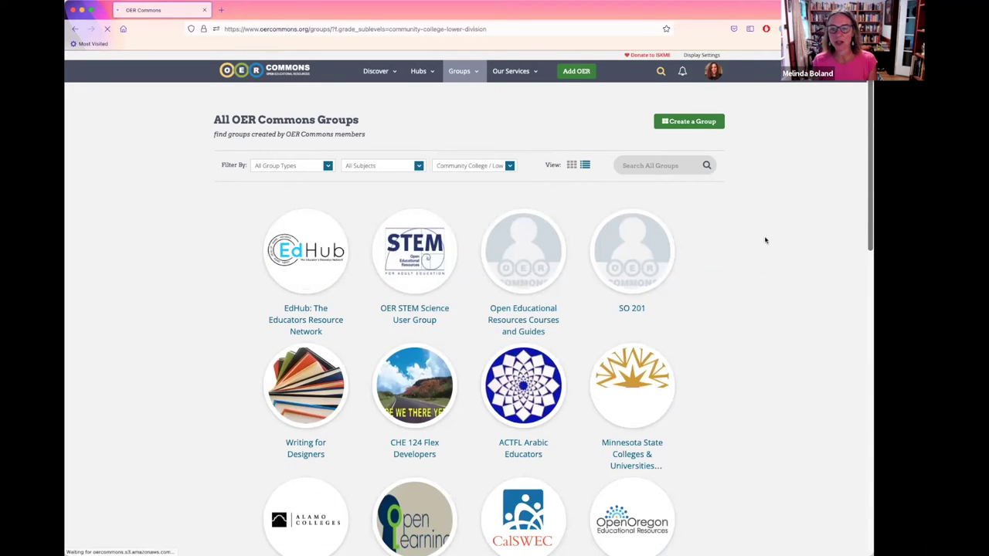
scroll(764, 241, down, 1)
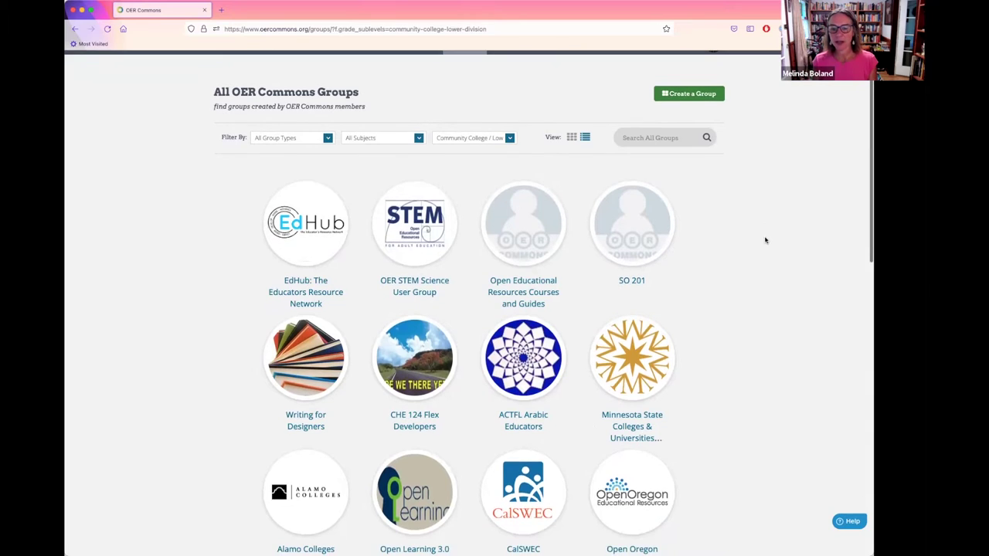
scroll(766, 240, up, 1)
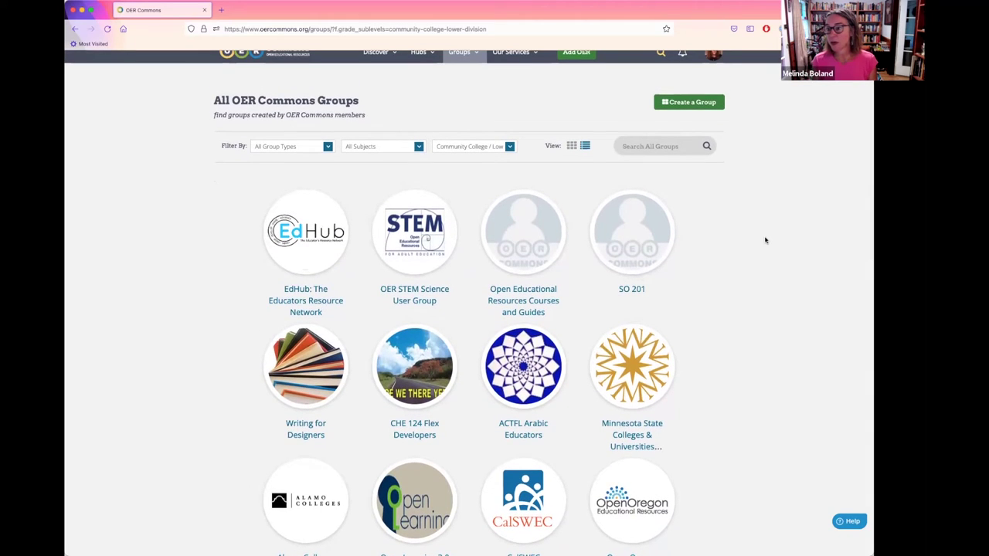
- Create a new group named 'MYFest Group' of type General and continue to Describe
click(684, 103)
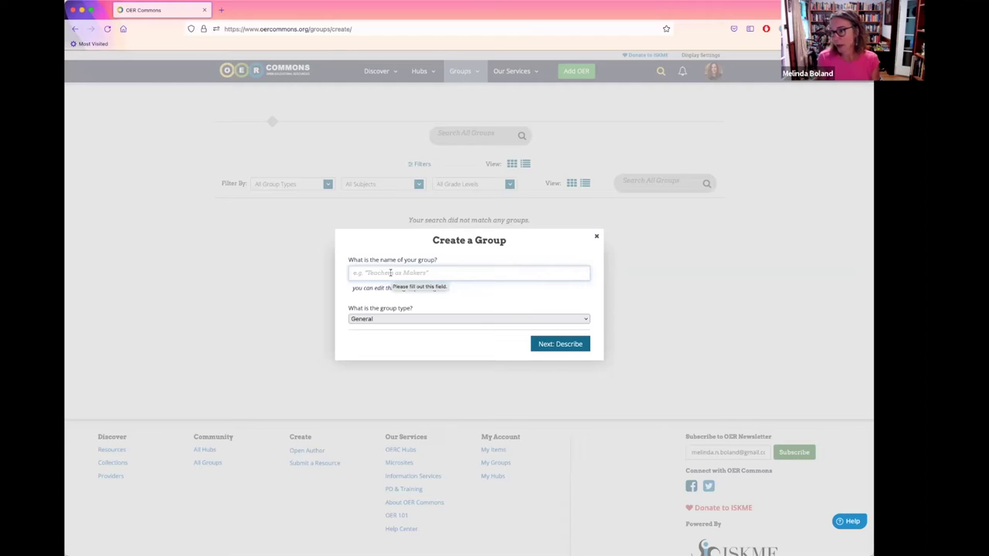
text(MyF)
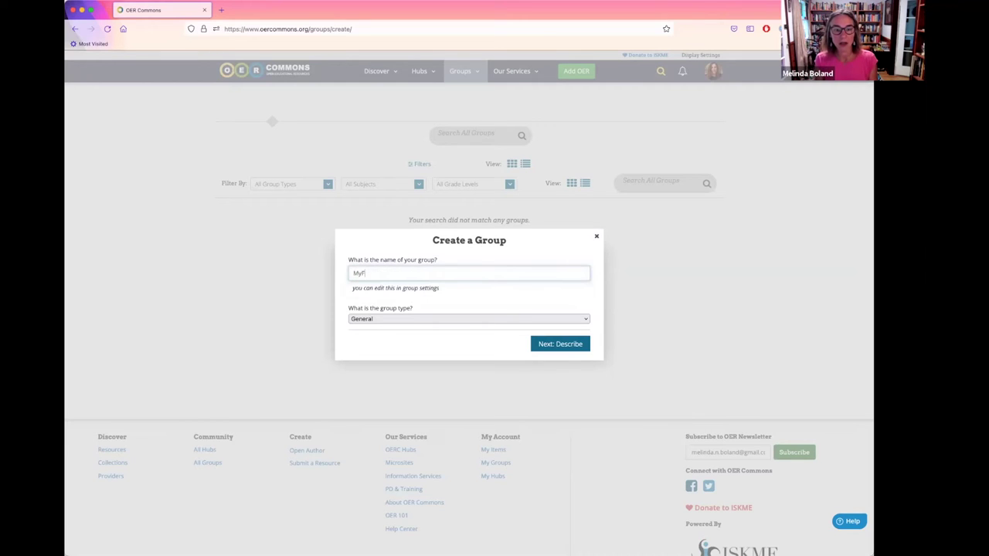
text(EST Group)
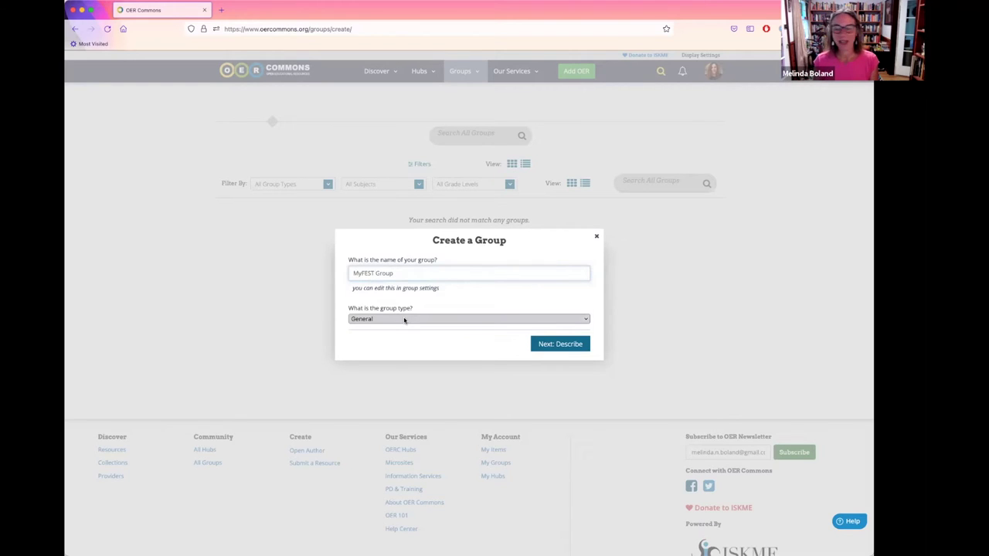
click(404, 319)
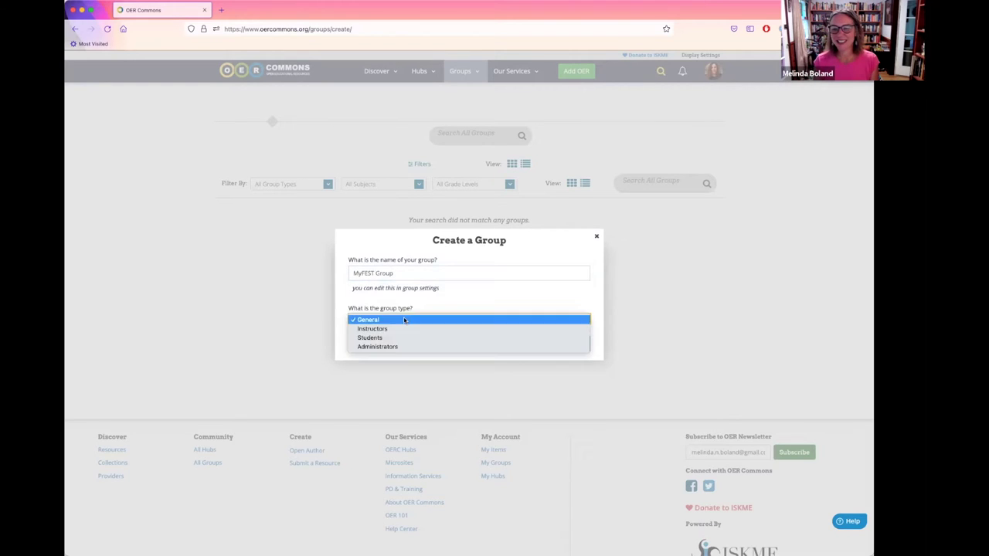
click(445, 303)
double_click(364, 273)
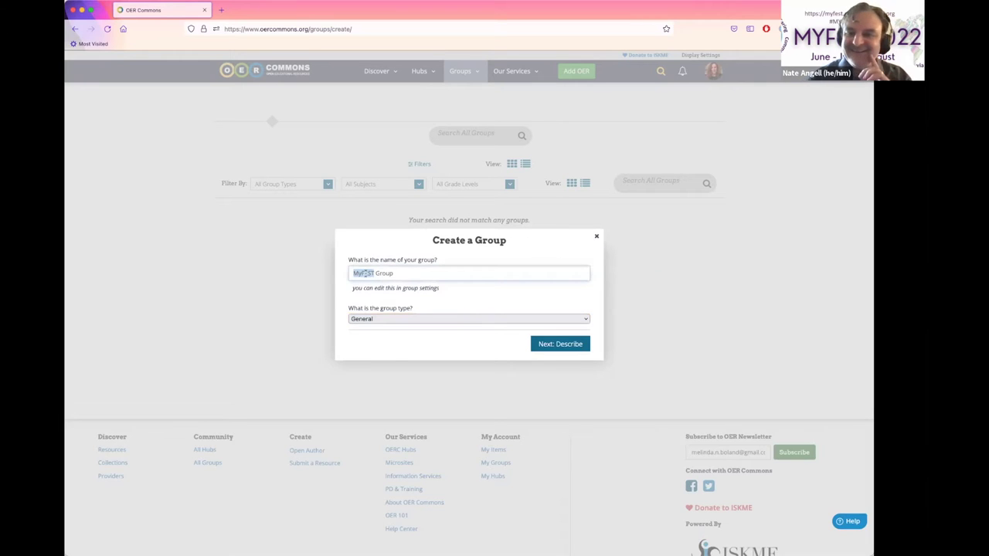
text(MYFest)
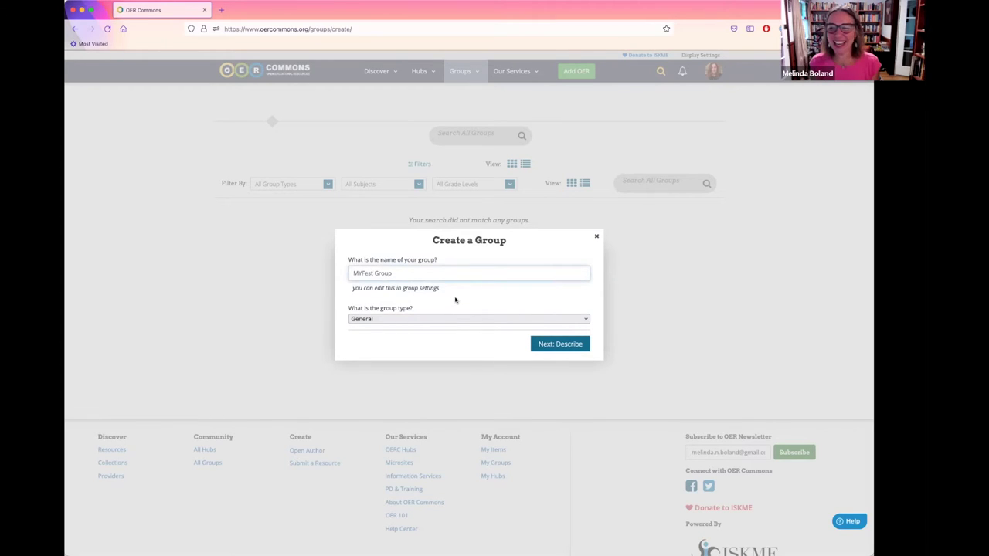
click(417, 321)
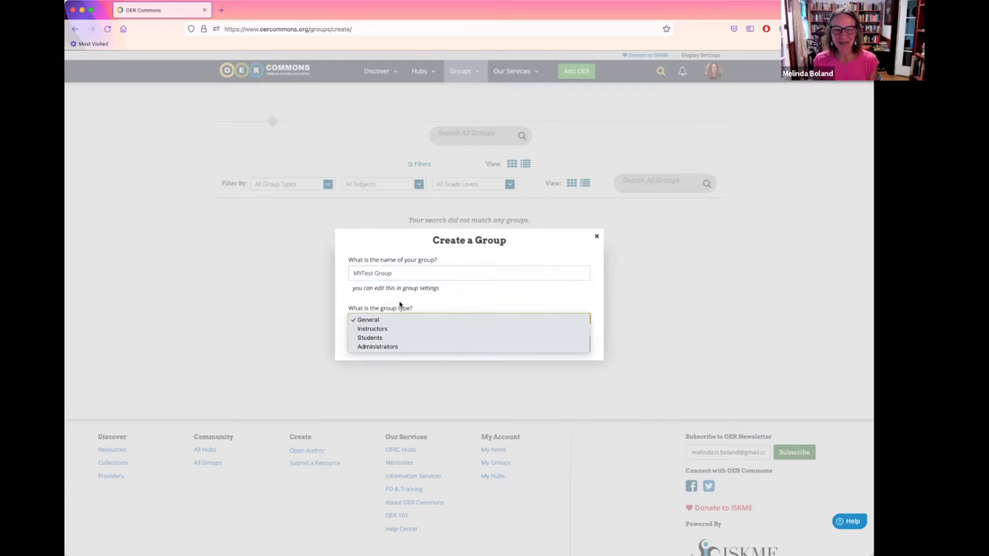
click(518, 289)
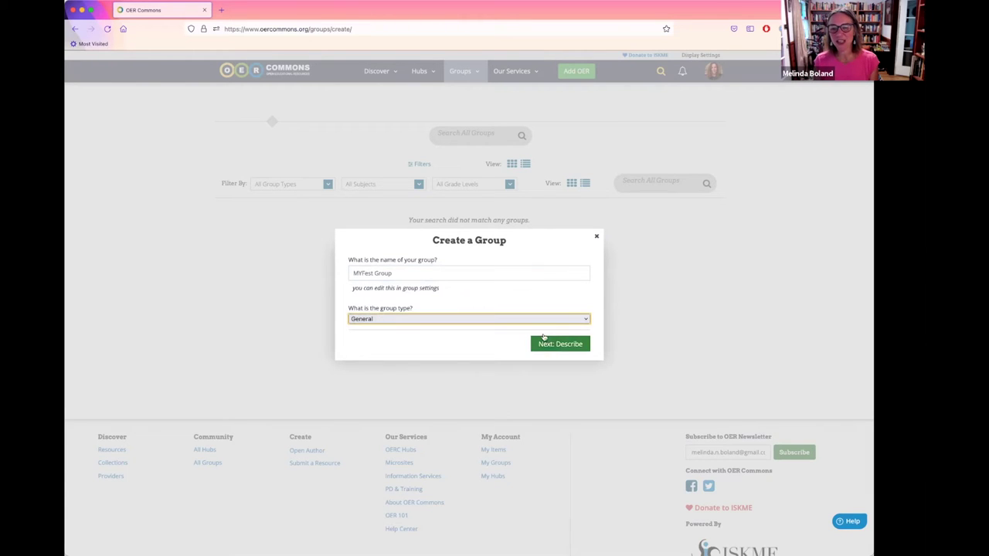
click(554, 346)
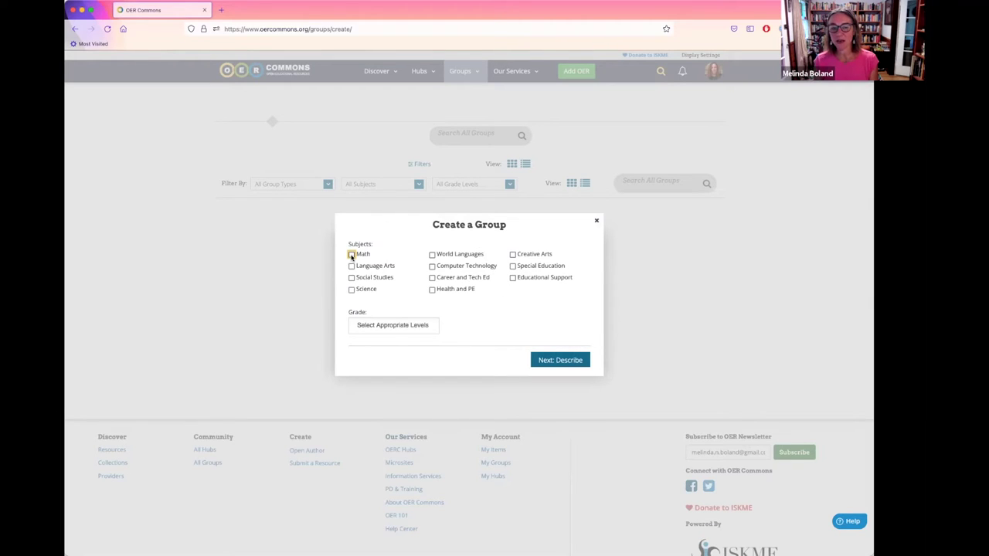
- Set the group's grade to Community College / Lower Division
click(395, 326)
scroll(406, 380, down, 5)
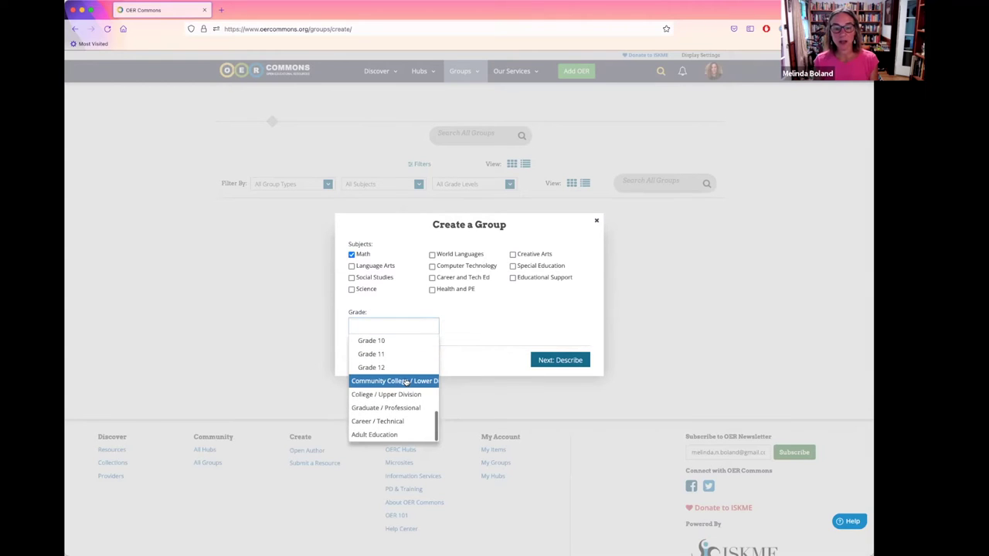
click(407, 381)
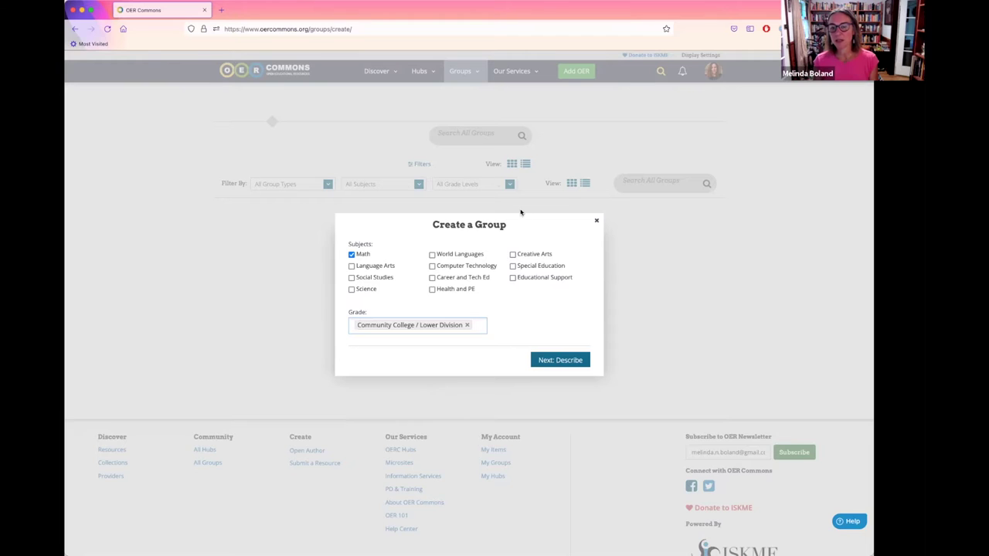
click(564, 364)
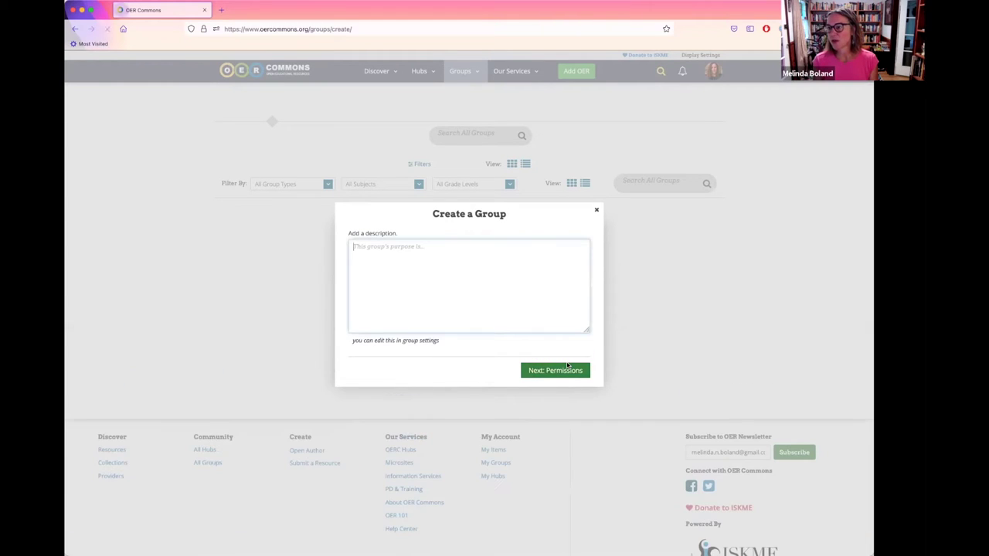
- Describe the group as 'To talk about groups!' and proceed to permissions
click(419, 263)
text(To talk)
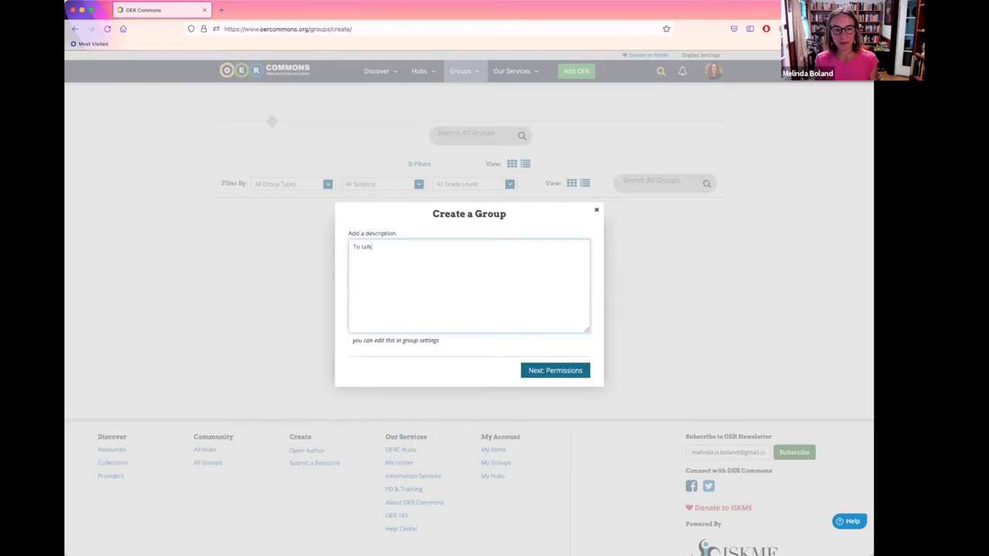
text( about groups)
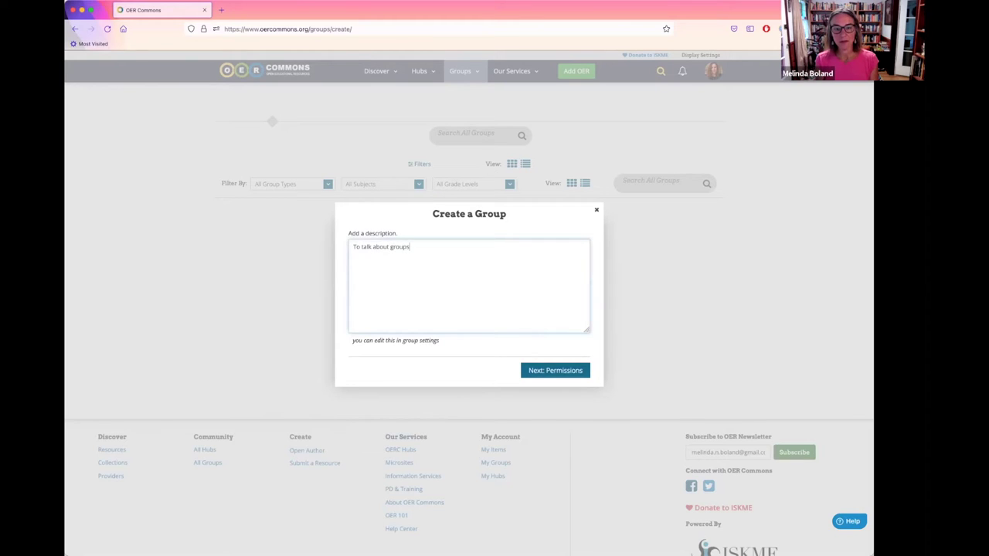
text(!)
click(557, 370)
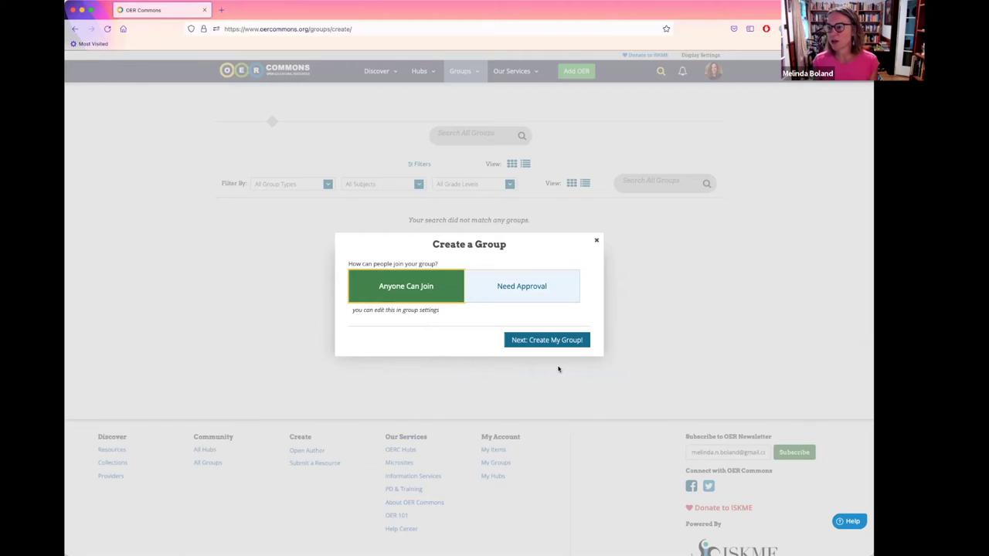
- Choose Need Approval as the group's joining permission
click(528, 288)
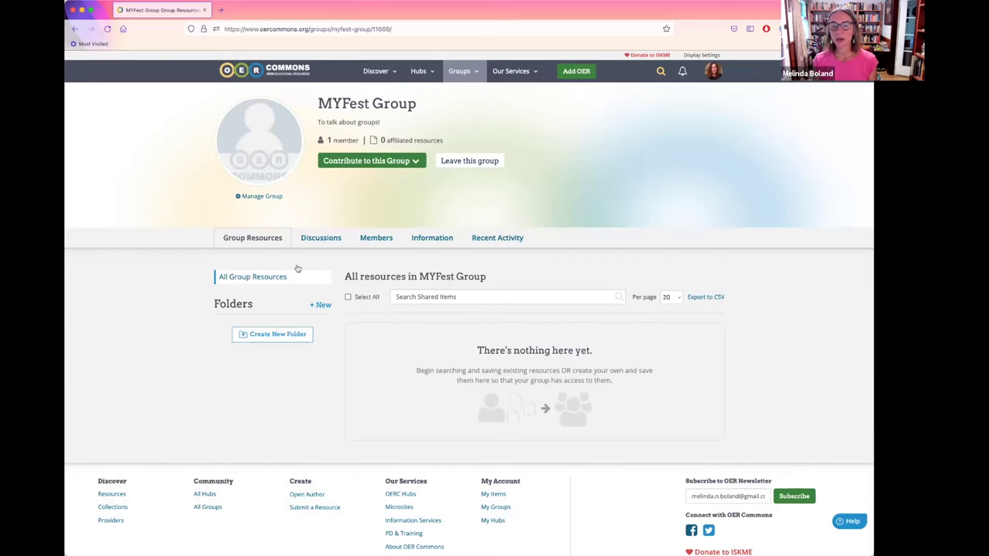
click(321, 307)
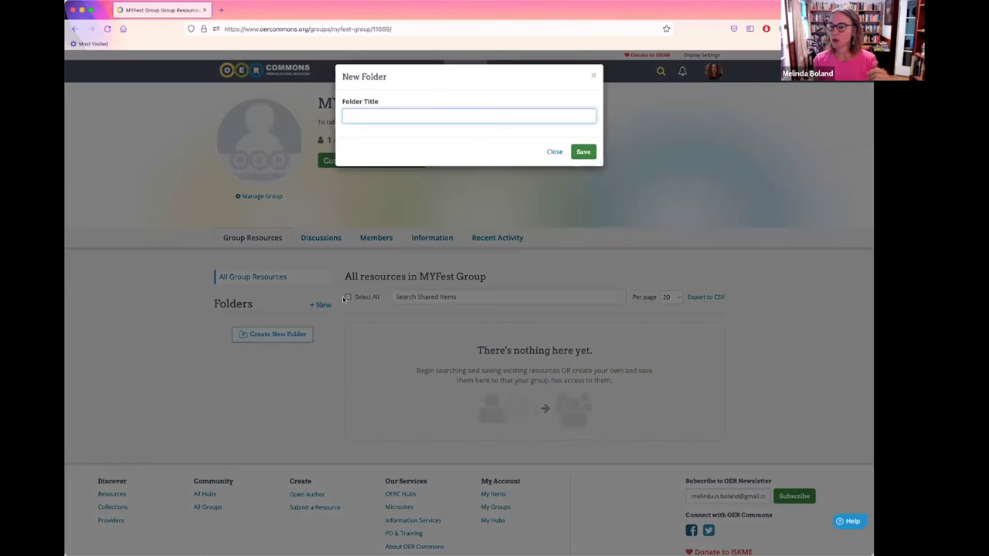
click(553, 152)
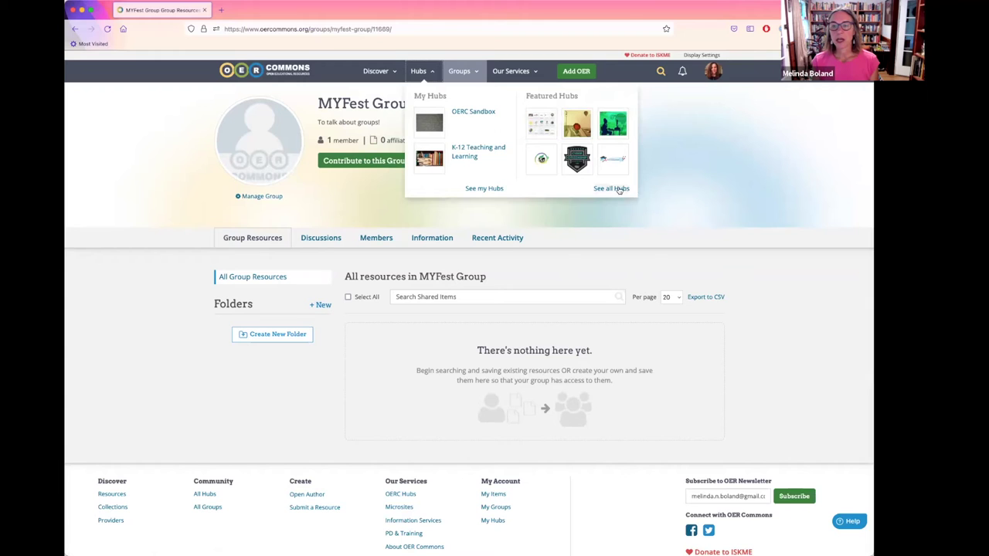
click(618, 190)
scroll(802, 211, down, 1)
scroll(802, 211, up, 1)
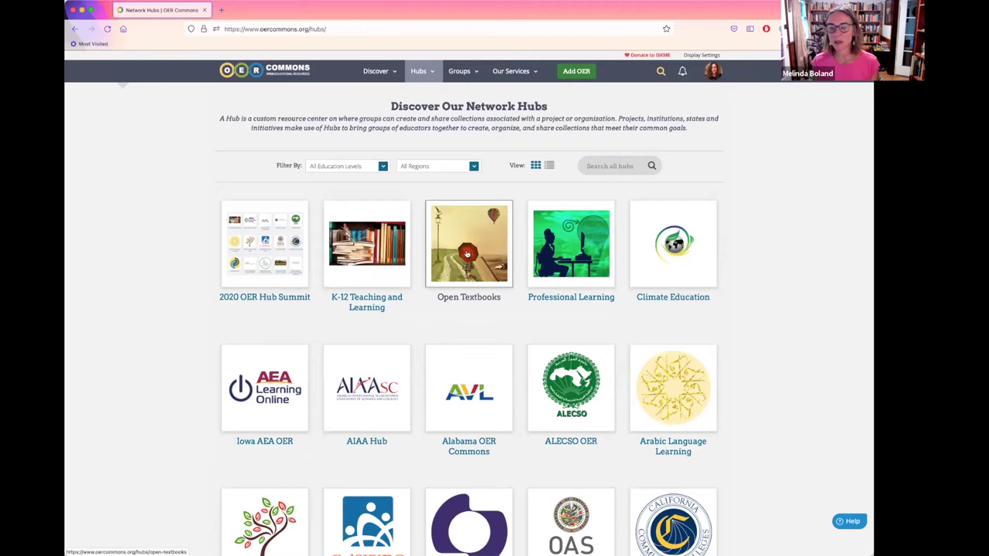
scroll(760, 359, down, 5)
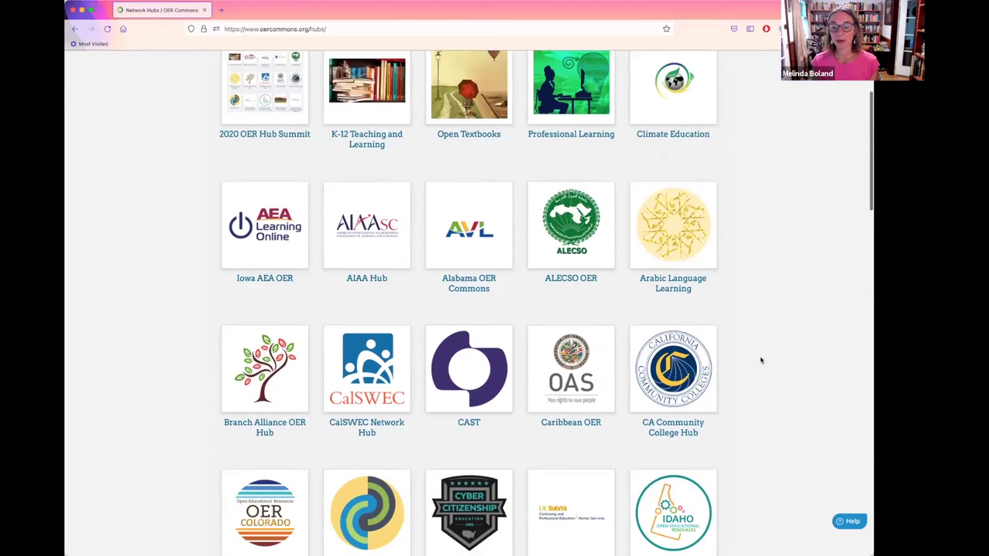
scroll(760, 360, down, 15)
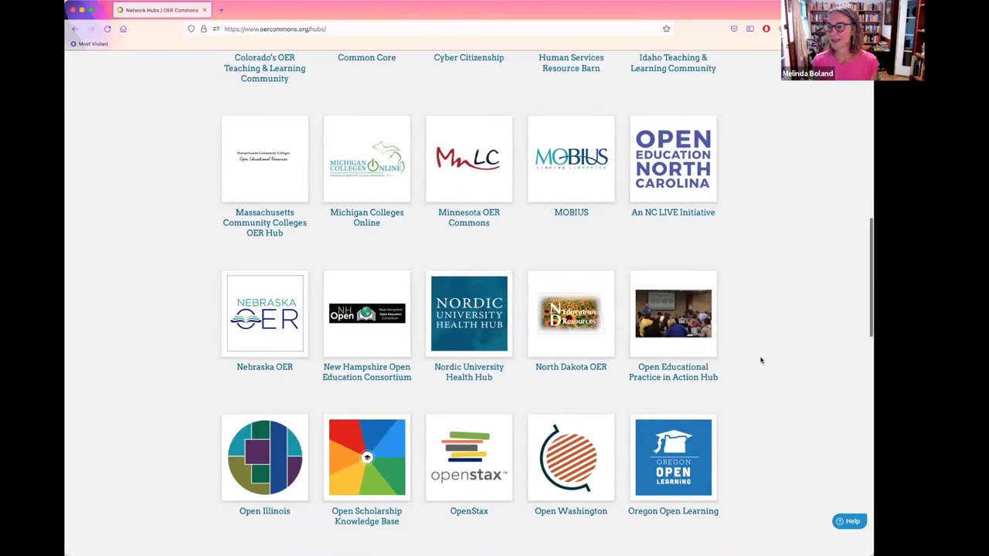
scroll(760, 360, down, 9)
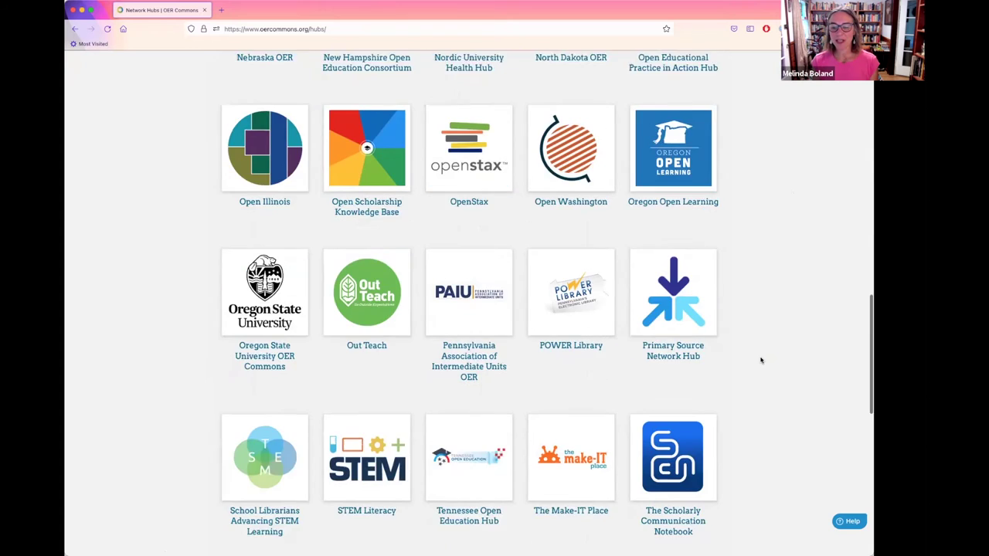
scroll(760, 360, down, 6)
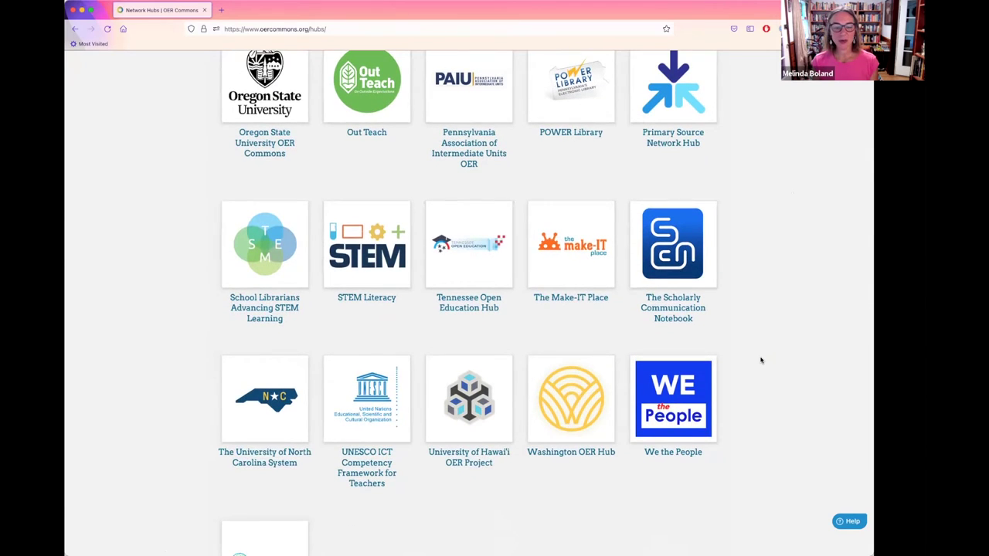
scroll(760, 360, down, 3)
scroll(760, 360, up, 5)
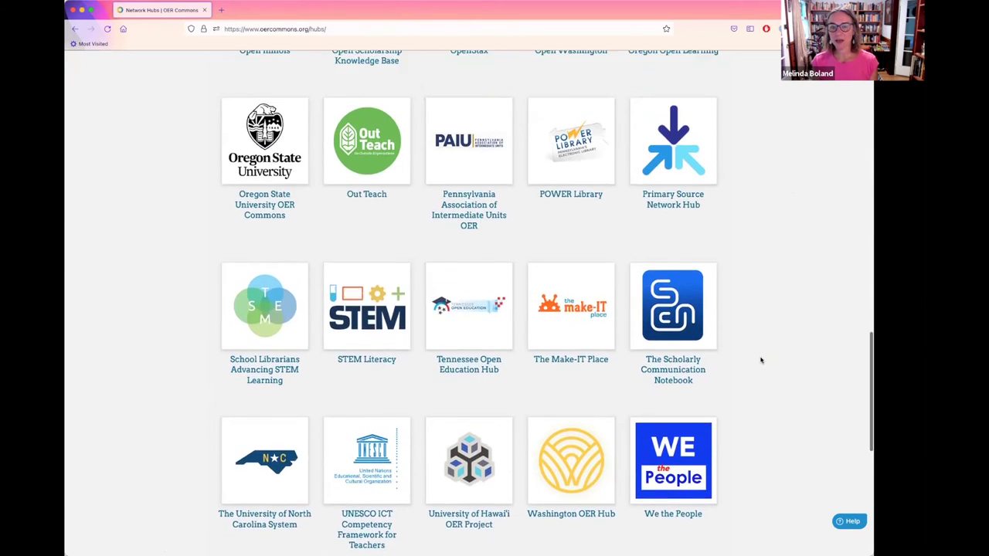
scroll(760, 359, up, 8)
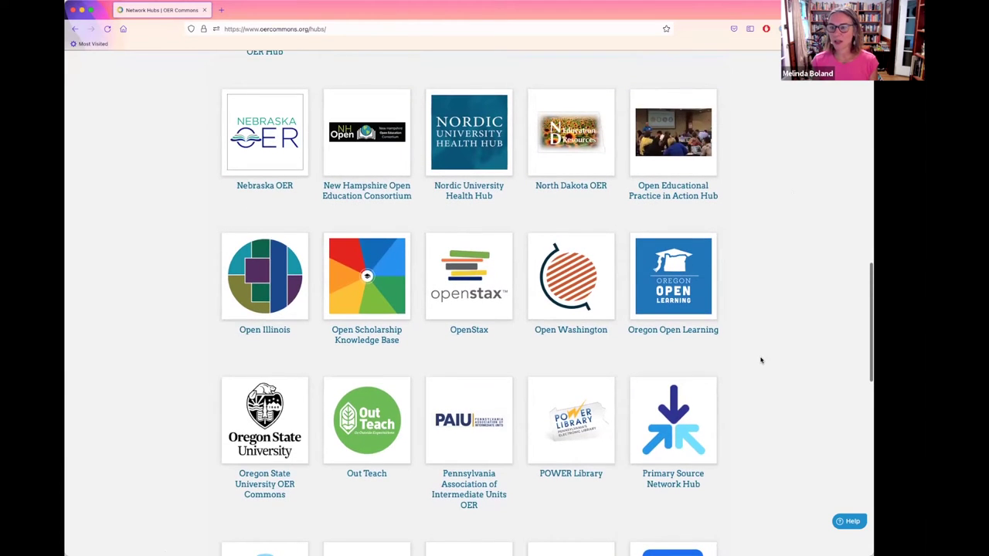
scroll(760, 360, up, 3)
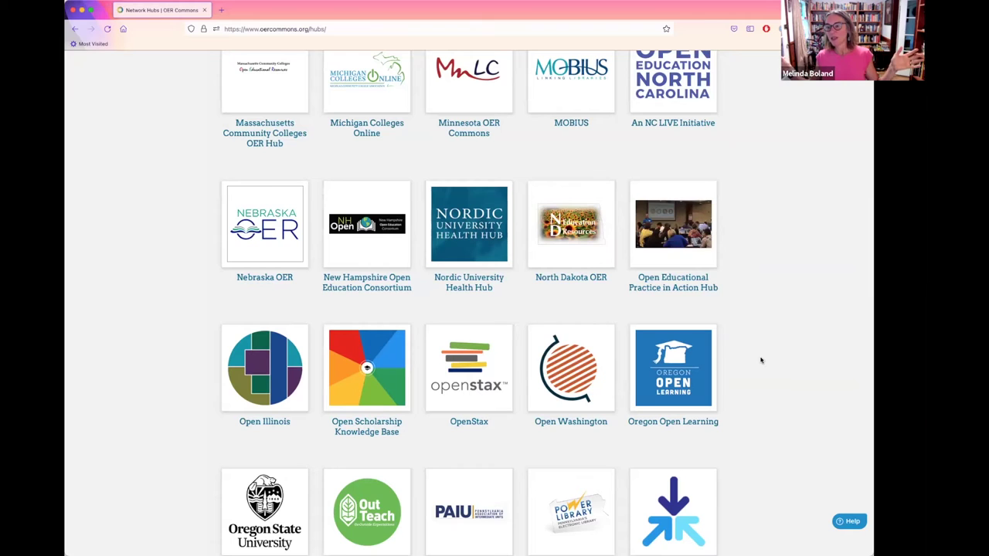
scroll(746, 314, up, 5)
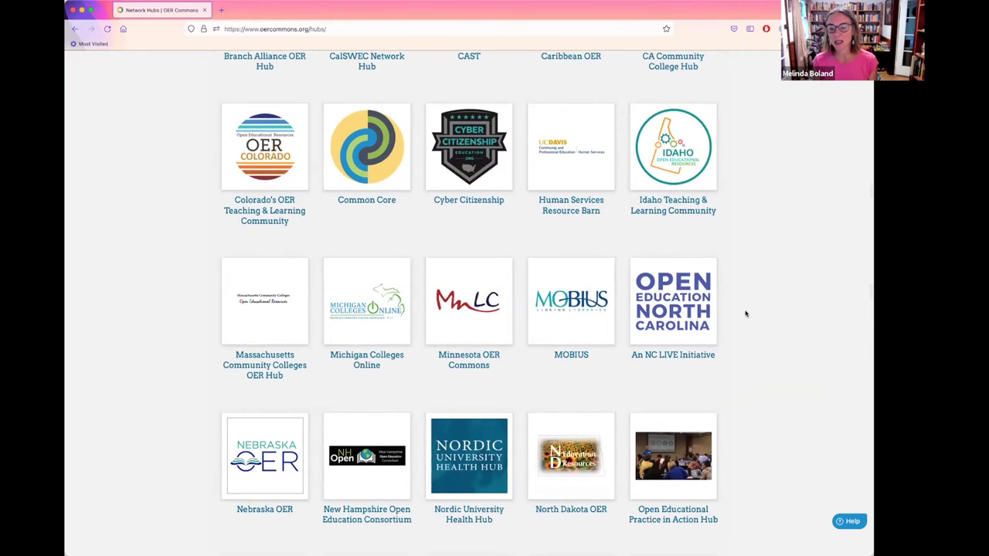
scroll(758, 223, up, 3)
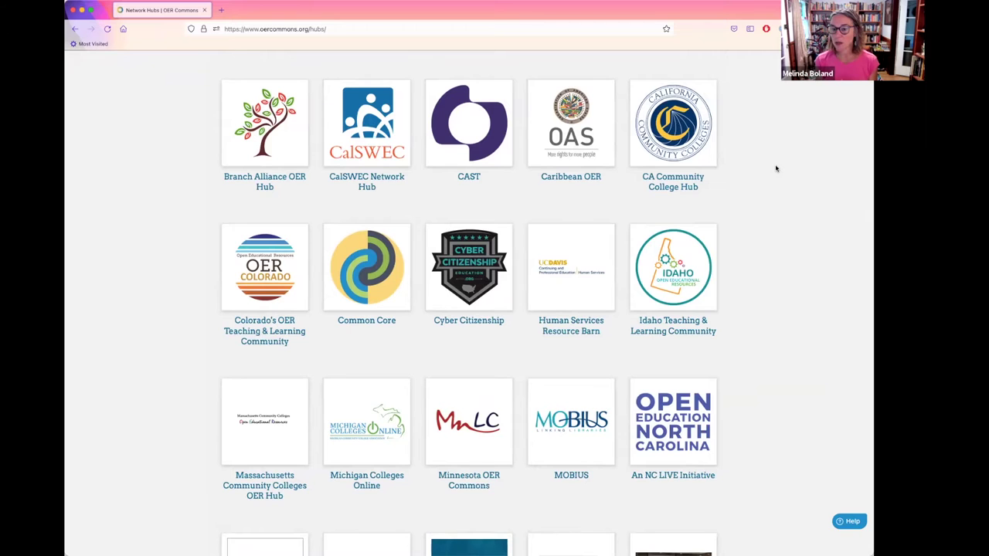
scroll(779, 194, up, 3)
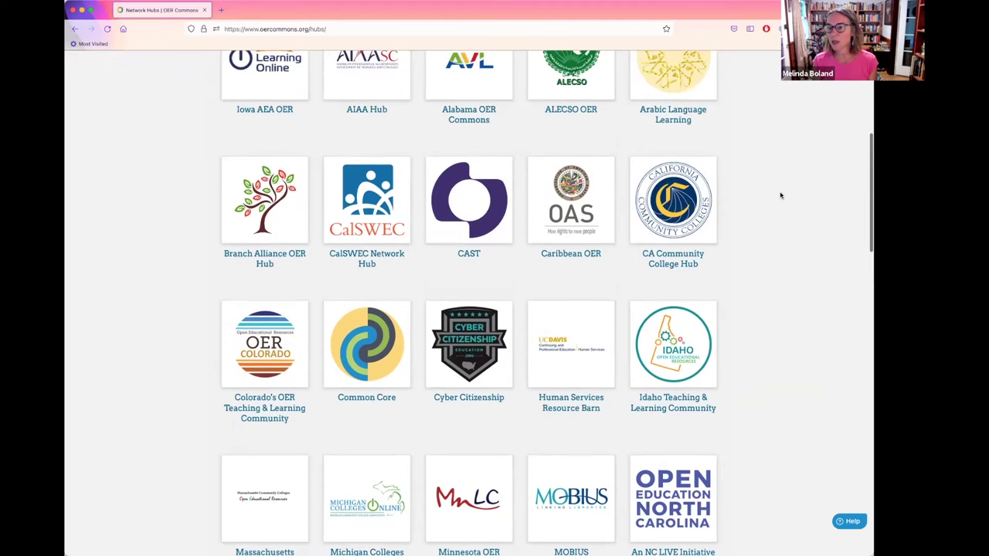
scroll(779, 194, up, 7)
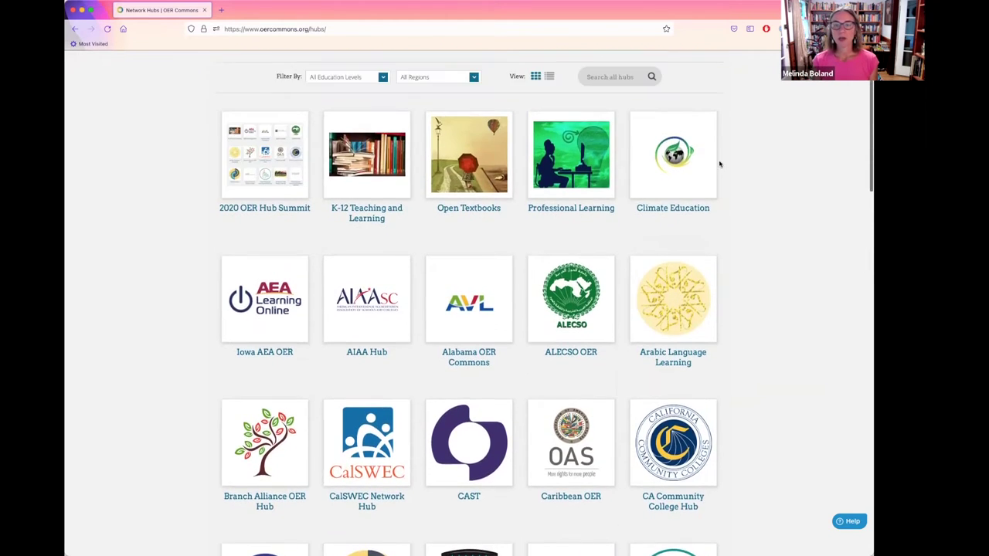
- Open the Open Textbooks hub and browse Textbooks by Subject and Higher Education Open Providers
click(468, 172)
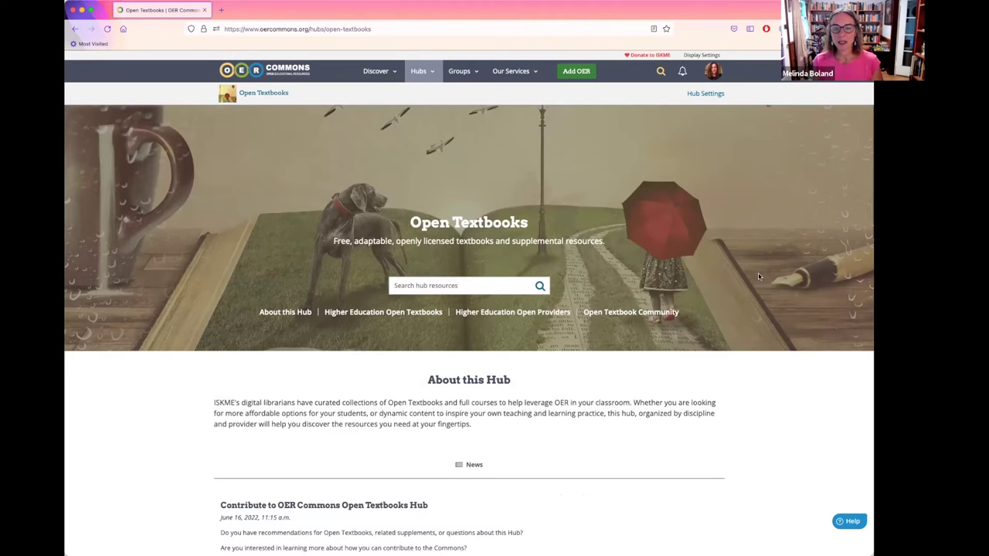
scroll(758, 276, down, 5)
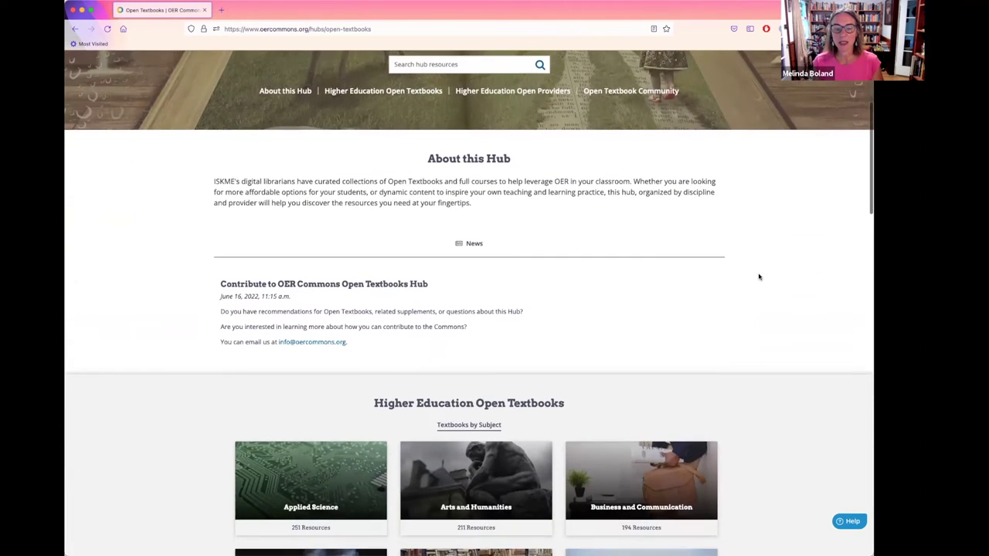
scroll(758, 276, down, 7)
scroll(758, 276, down, 1)
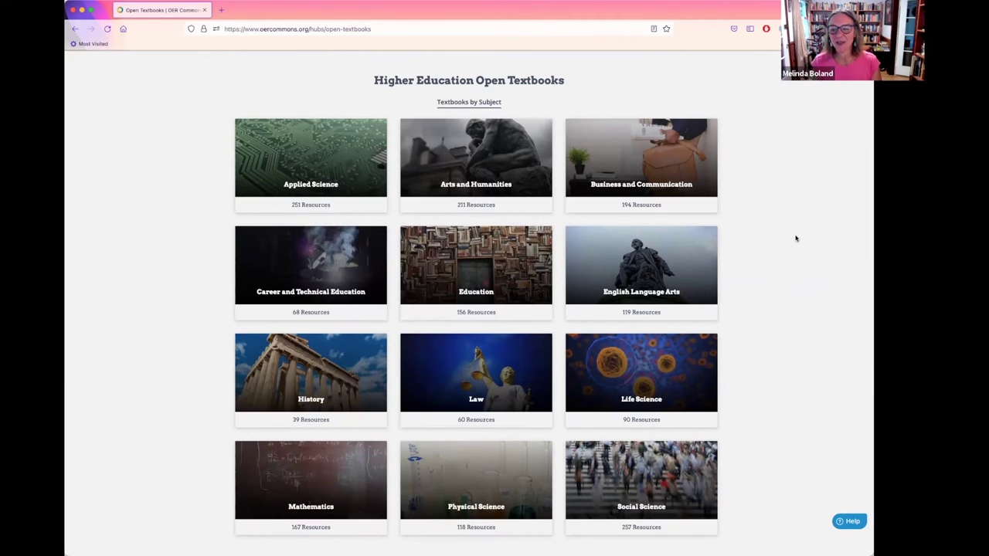
scroll(795, 238, down, 2)
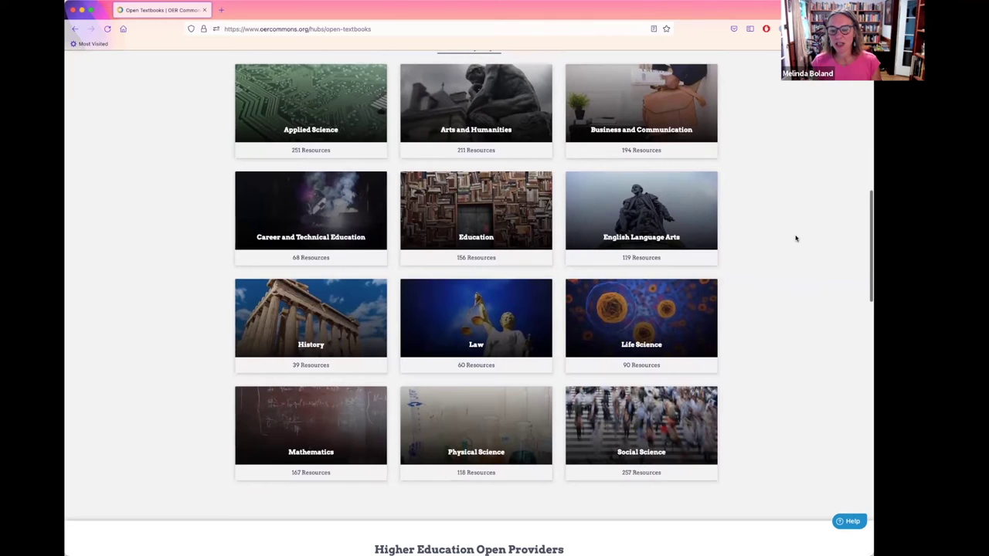
scroll(796, 237, down, 5)
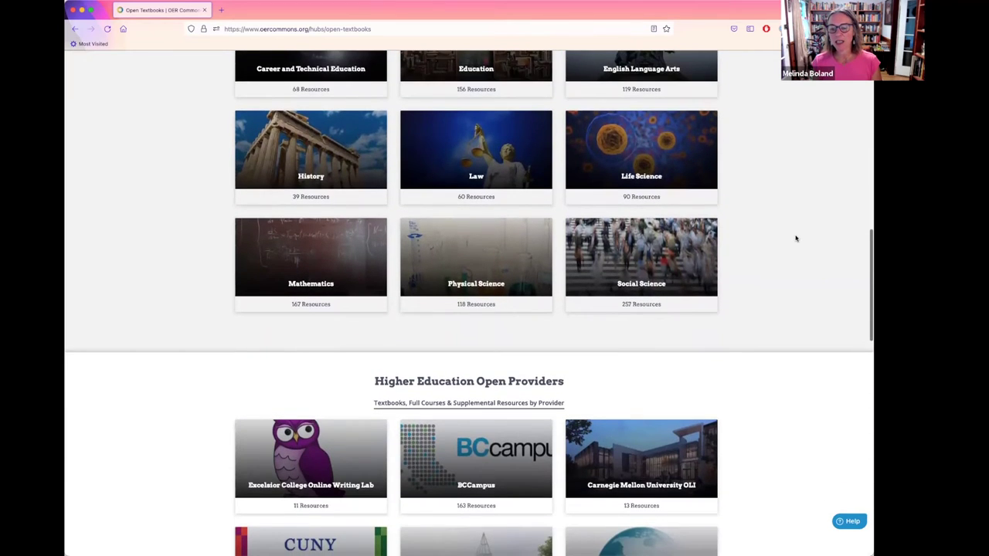
scroll(795, 238, down, 7)
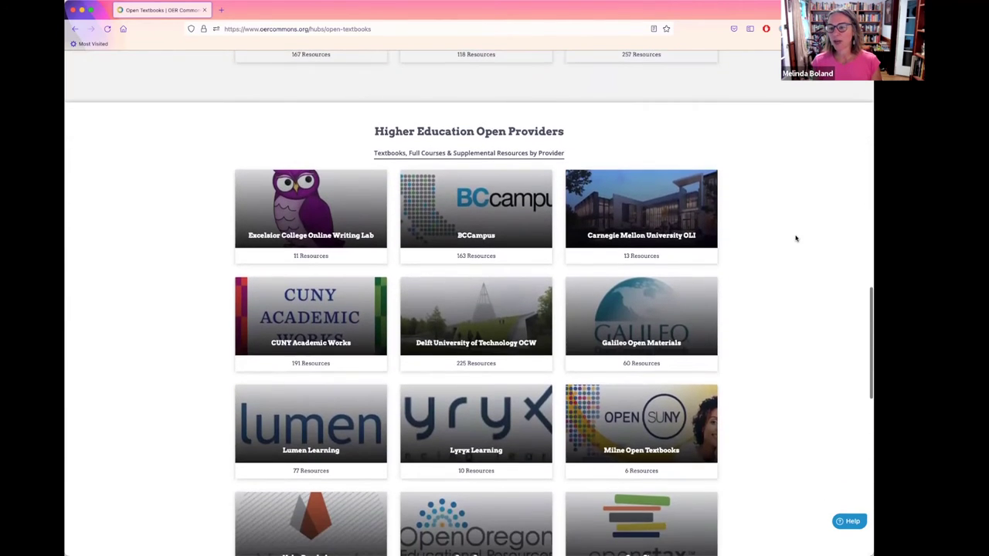
scroll(795, 238, down, 2)
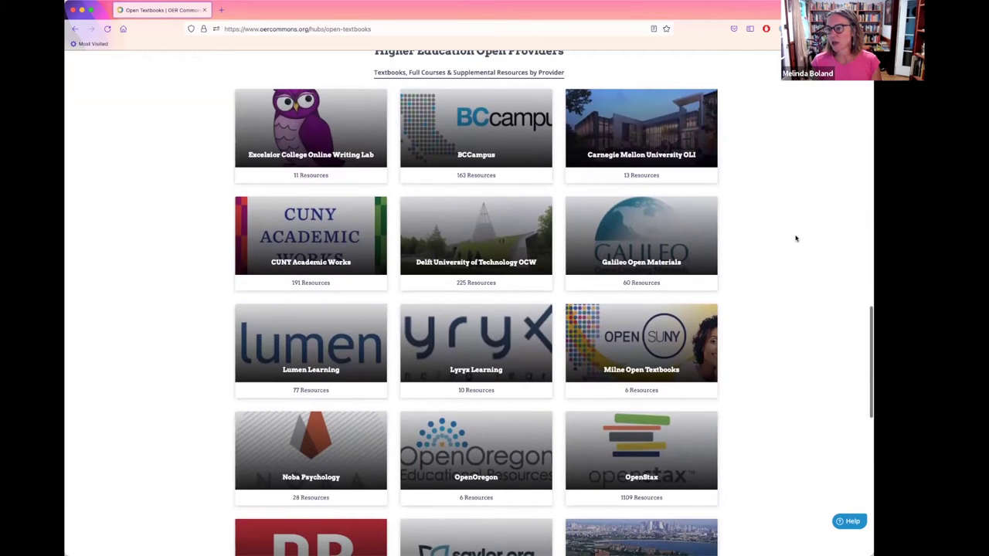
scroll(795, 238, down, 2)
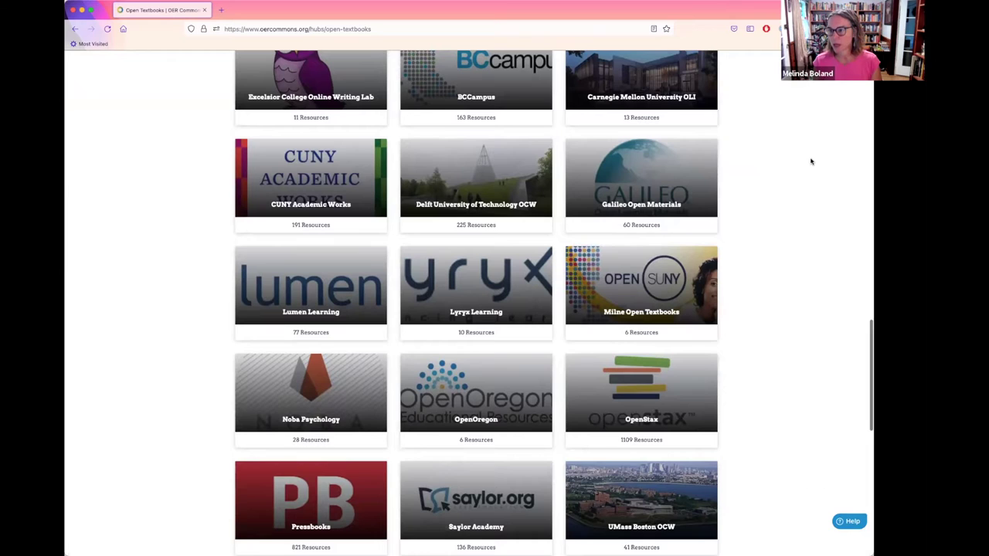
scroll(811, 162, down, 3)
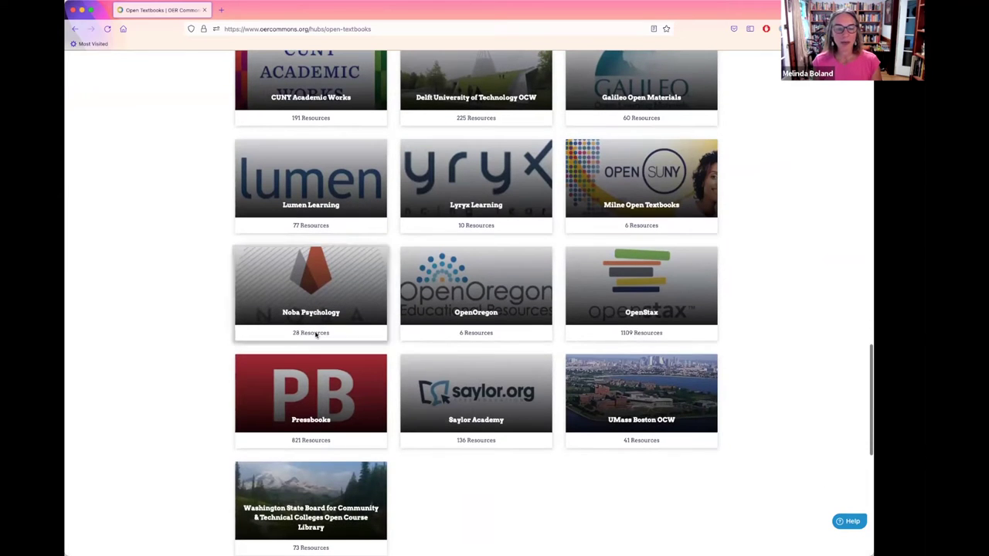
- Open the Pressbooks collection and view the 12 Key Ideas book
click(321, 394)
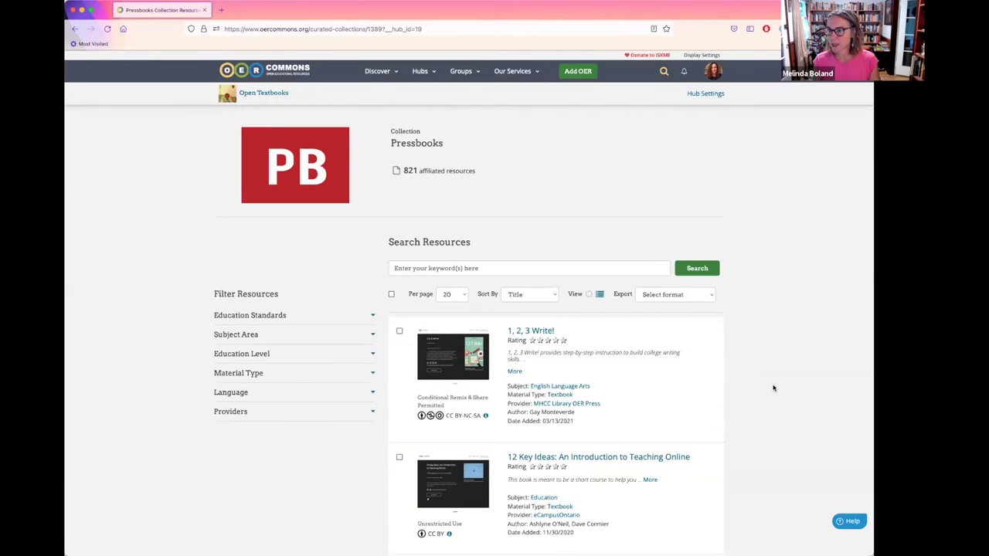
scroll(773, 387, down, 1)
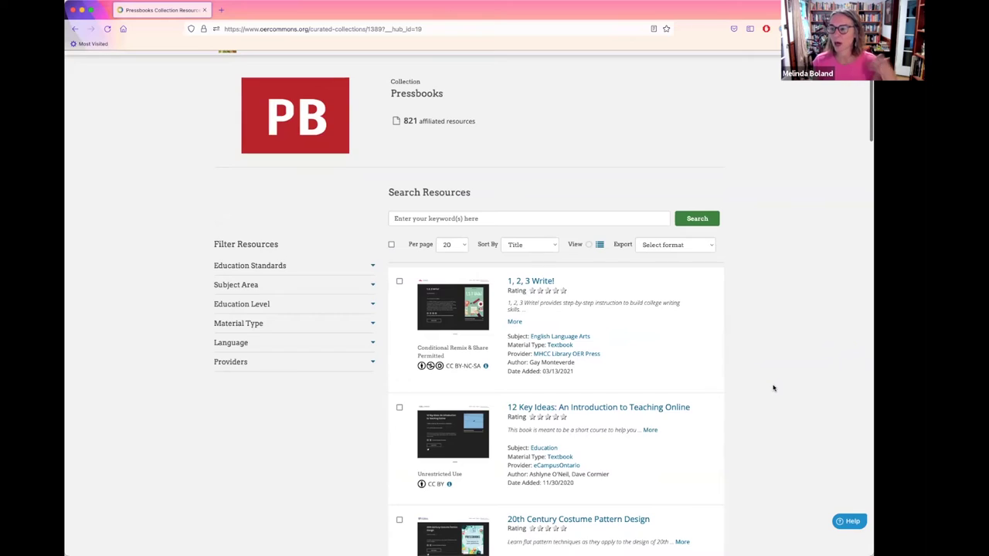
scroll(665, 248, up, 1)
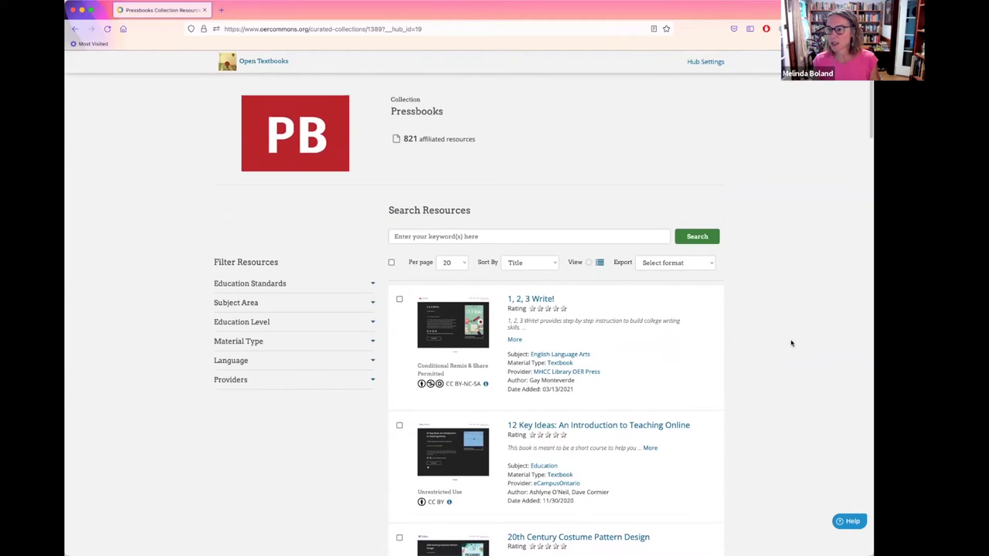
scroll(791, 342, down, 1)
click(597, 382)
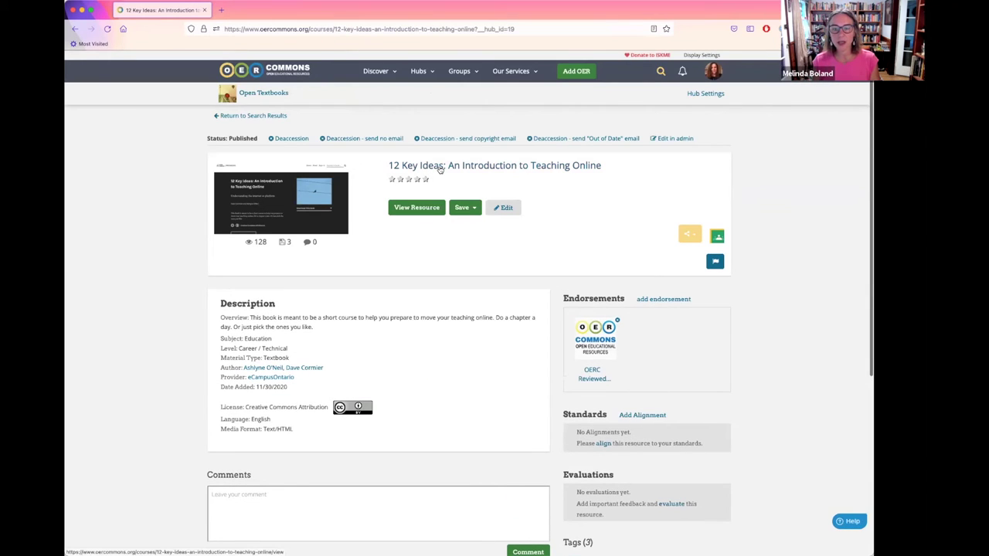
click(439, 168)
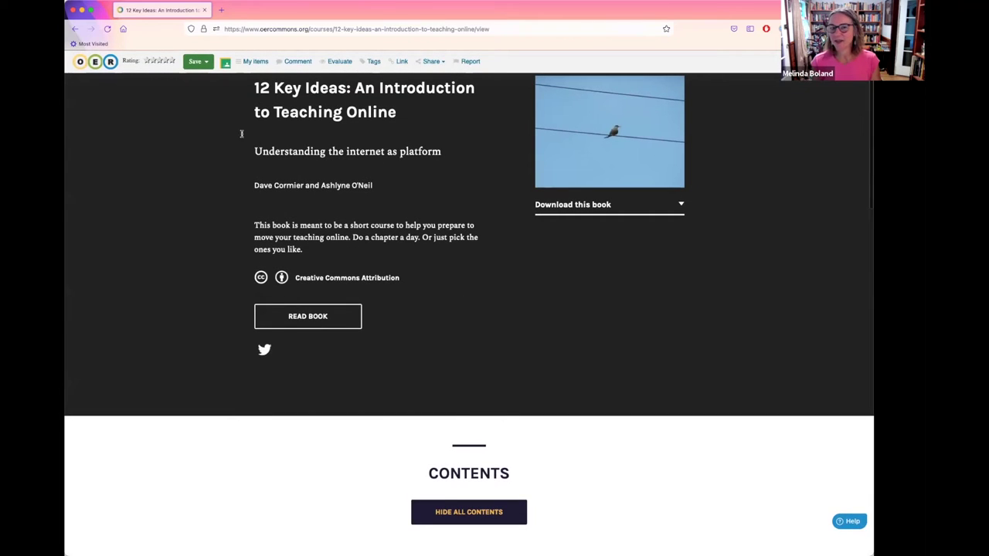
- Show the book's original web address, then return through the Pressbooks results to the Open Textbooks hub
click(400, 62)
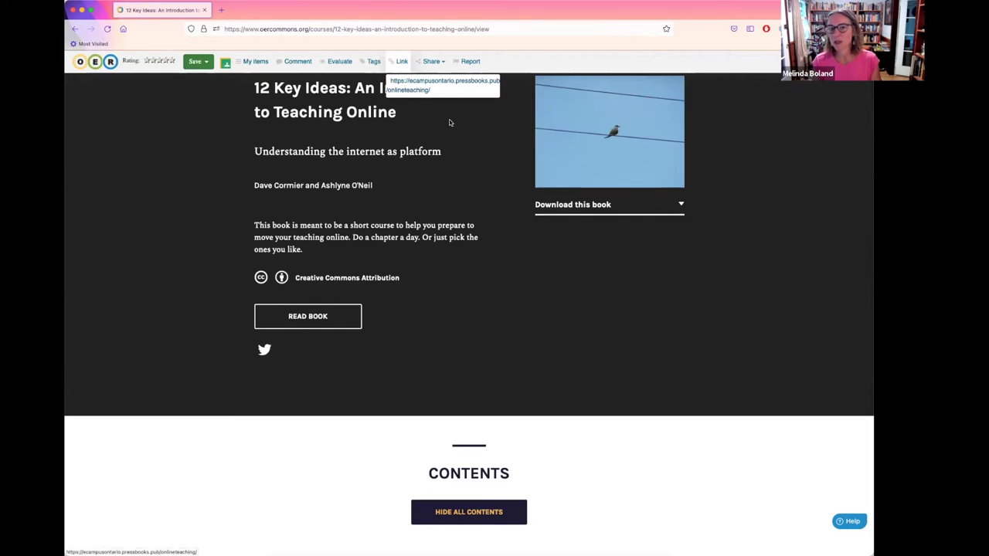
click(76, 29)
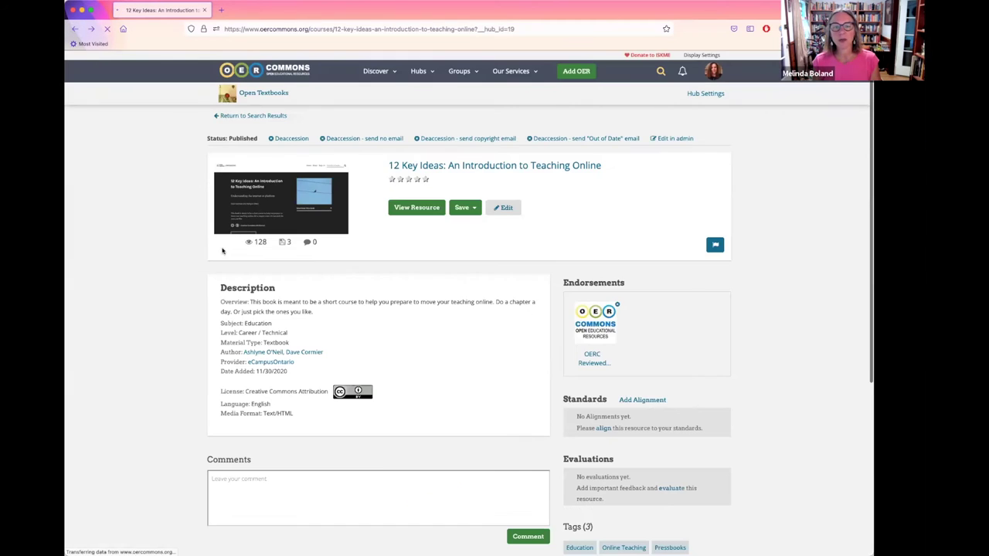
click(224, 117)
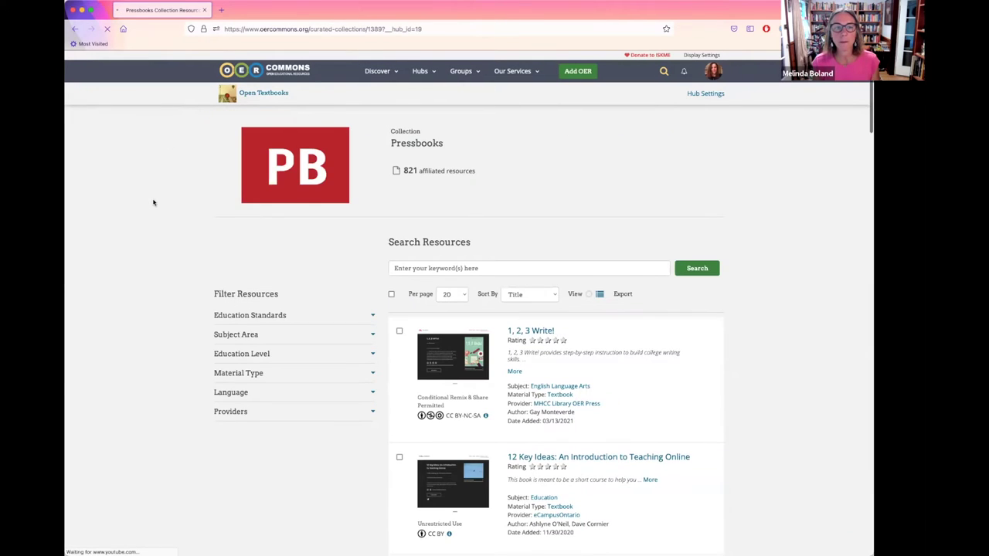
click(271, 94)
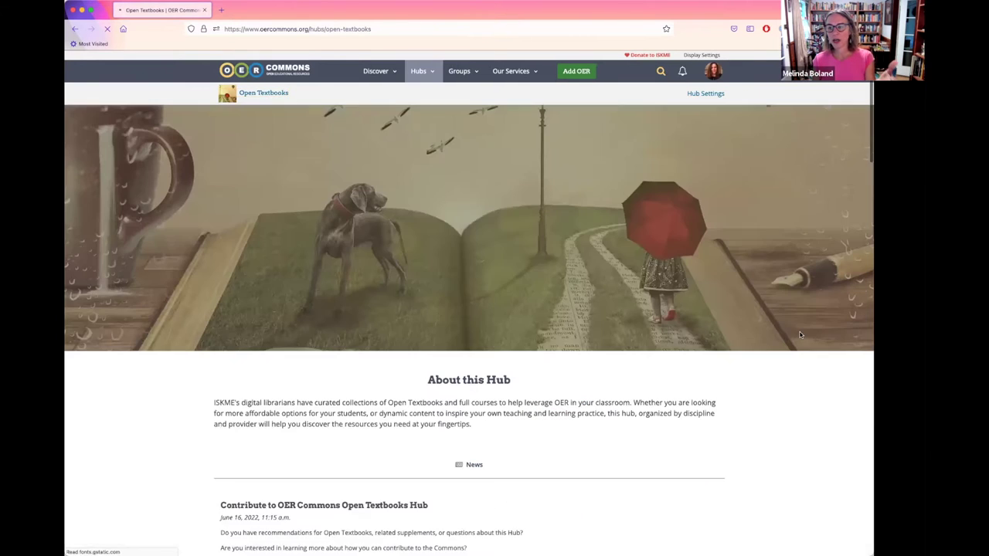
- Scroll past the hub's subject and provider collections and open the Open Textbook Working Group
scroll(800, 335, down, 2)
scroll(800, 335, down, 5)
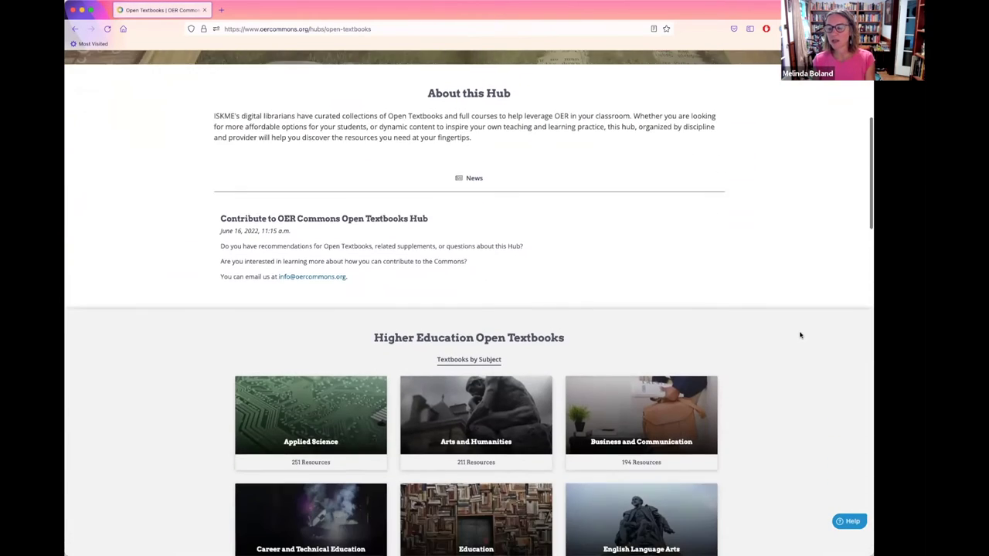
scroll(800, 335, down, 2)
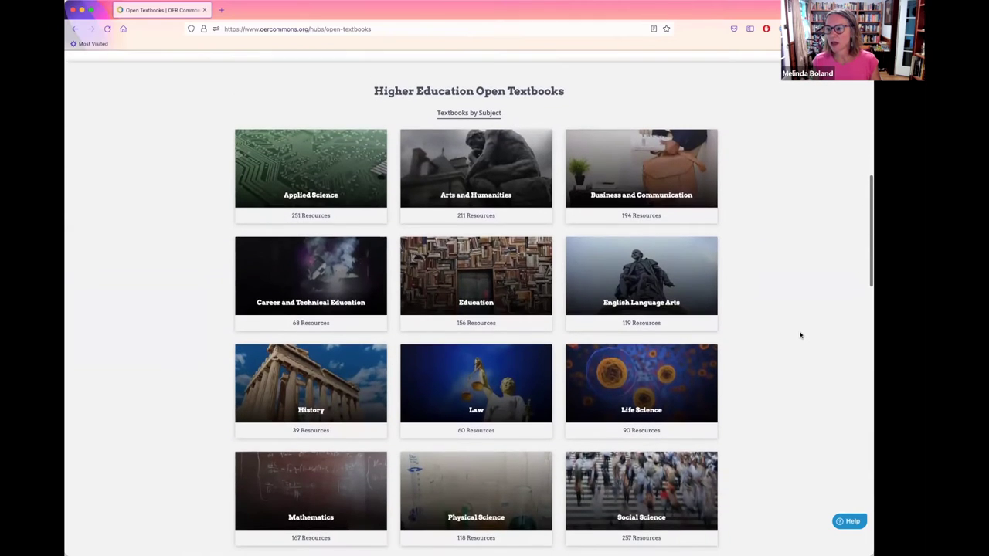
scroll(801, 336, down, 4)
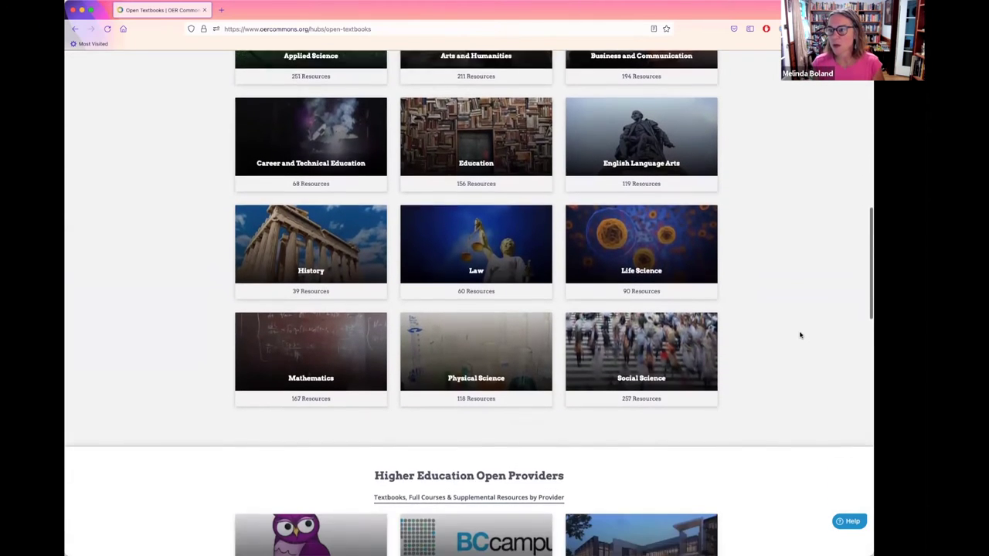
scroll(800, 335, down, 2)
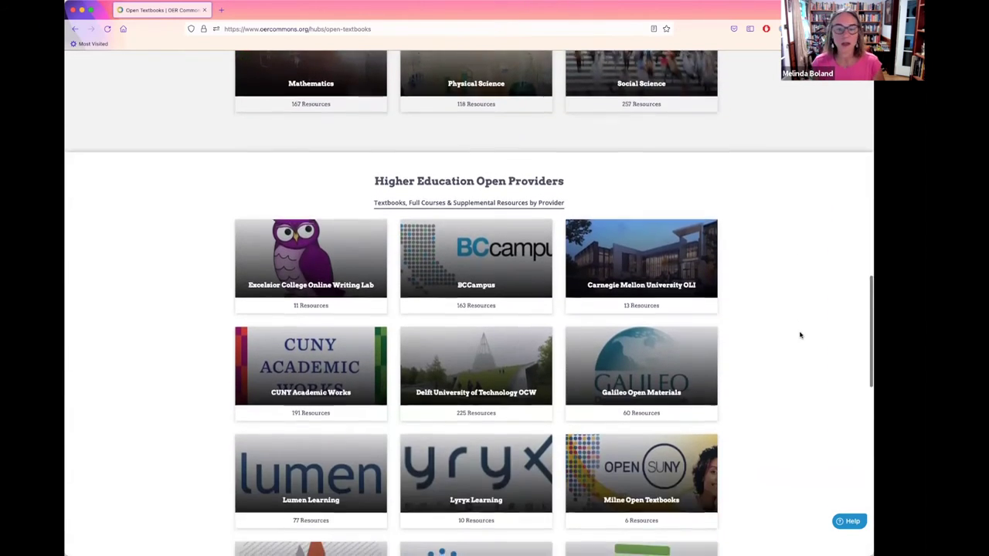
scroll(126, 414, down, 4)
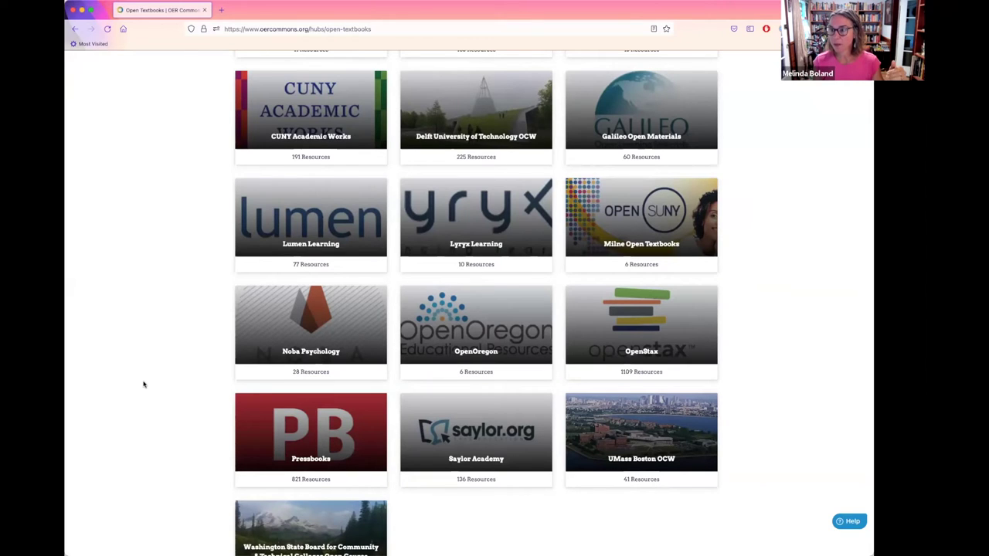
scroll(143, 383, down, 1)
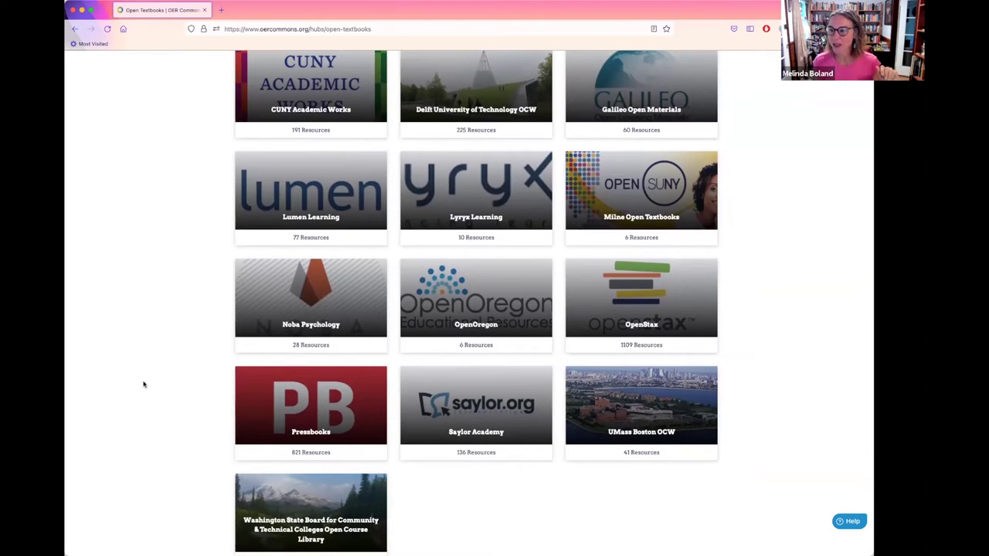
scroll(142, 384, down, 2)
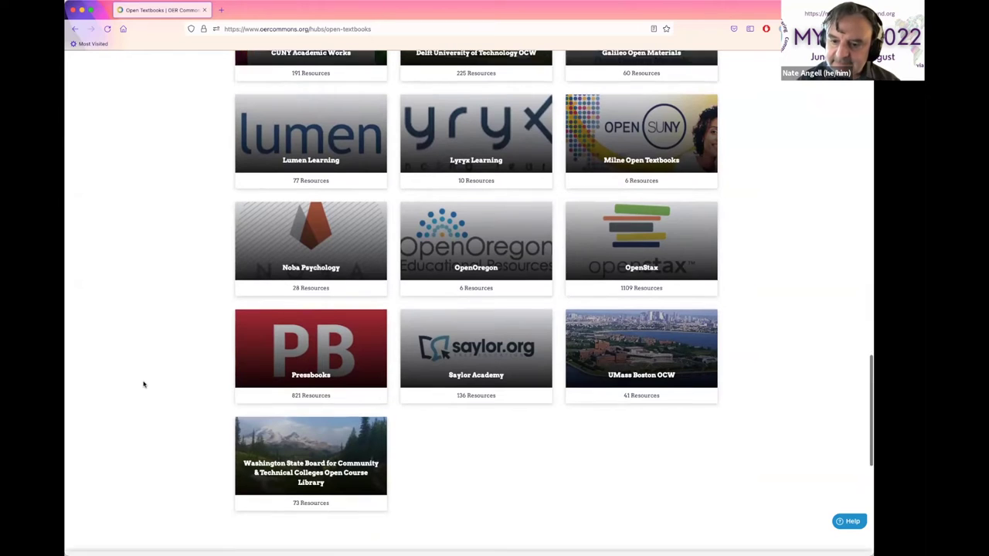
scroll(143, 384, down, 5)
scroll(142, 384, down, 1)
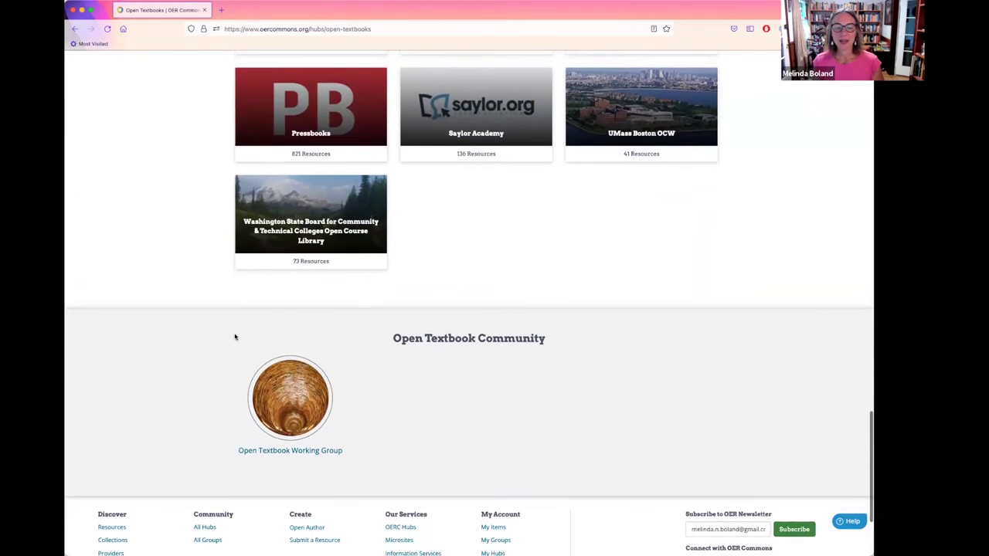
click(295, 390)
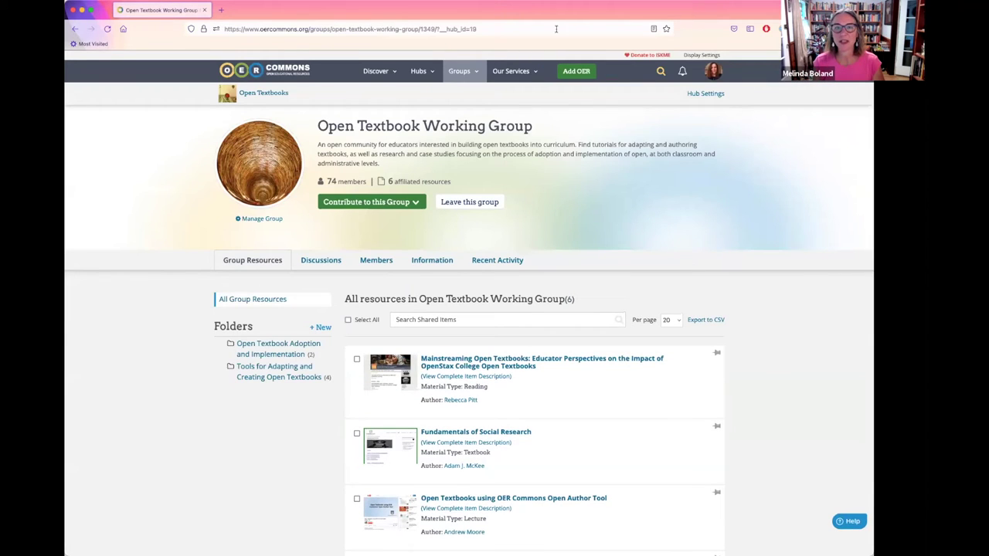
- Check the group page's web address, return to the Open Textbooks hub, and open the Hubs menu
click(539, 30)
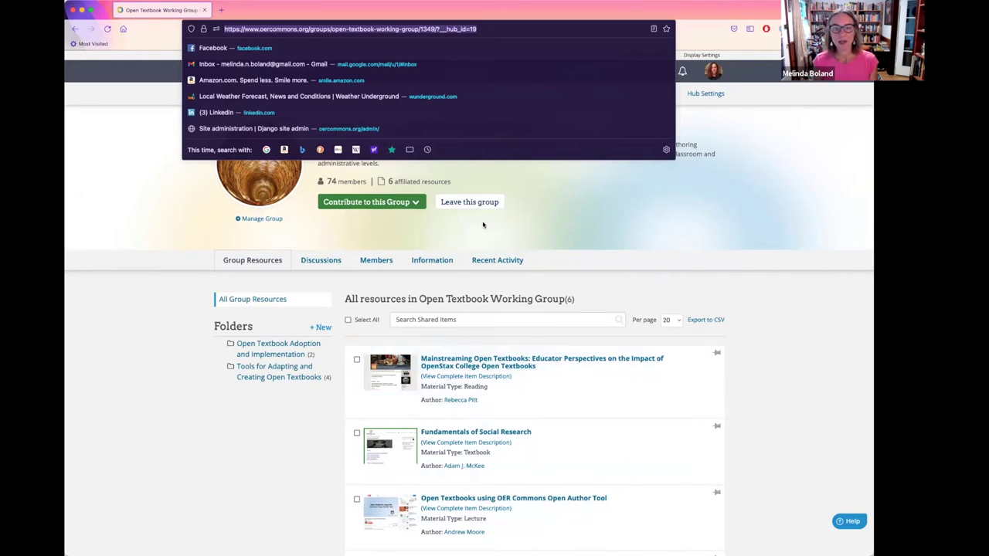
click(761, 256)
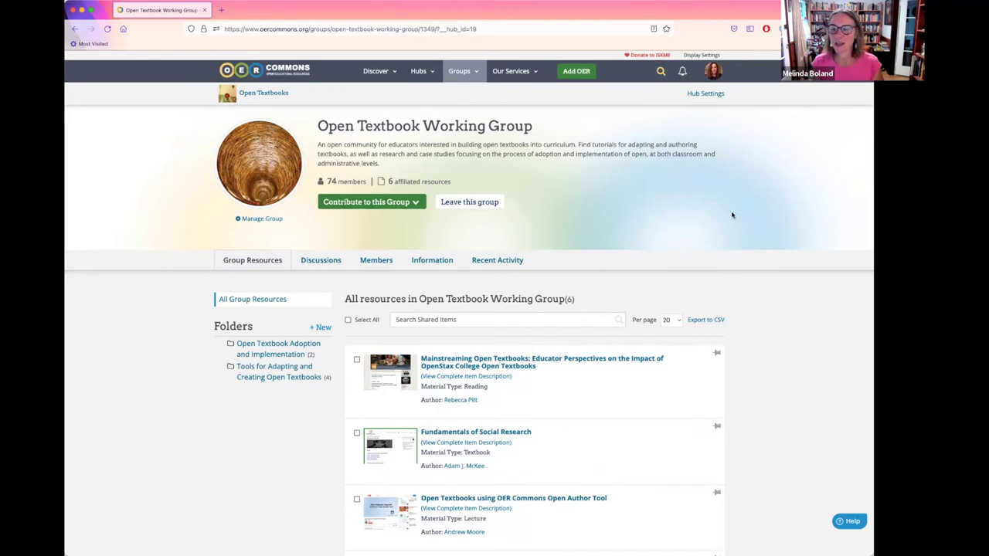
click(262, 94)
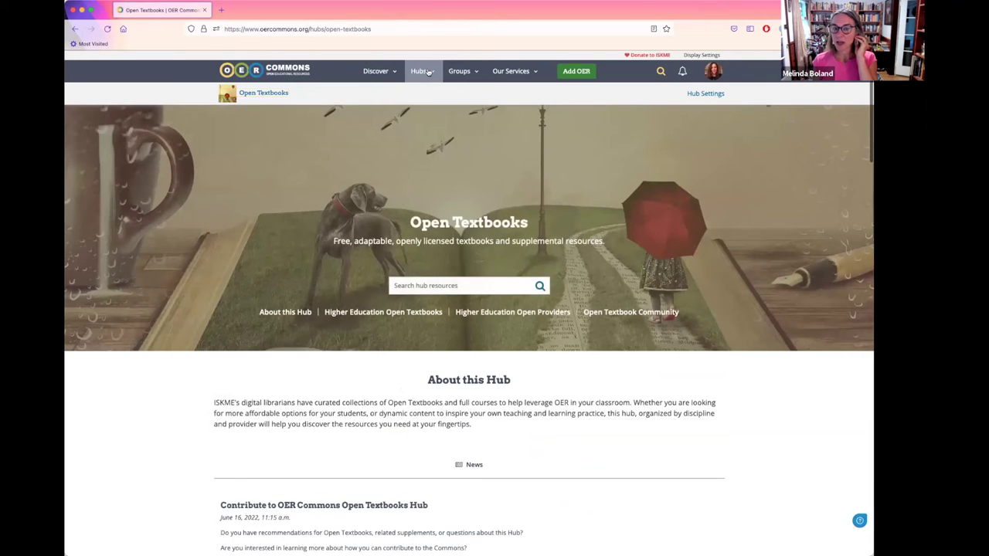
click(419, 71)
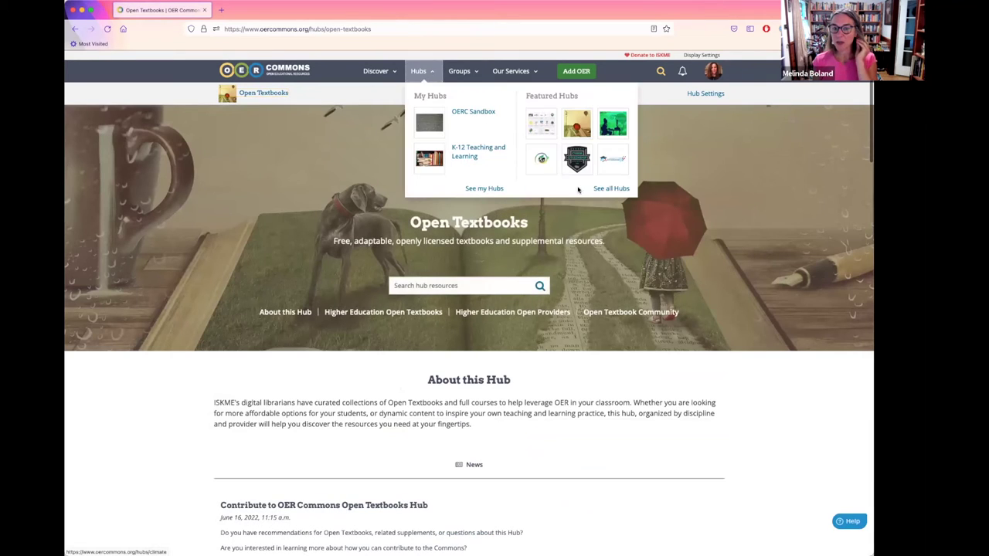
- From the See all Hubs directory, browse the hub grid and open OpenStax
click(602, 189)
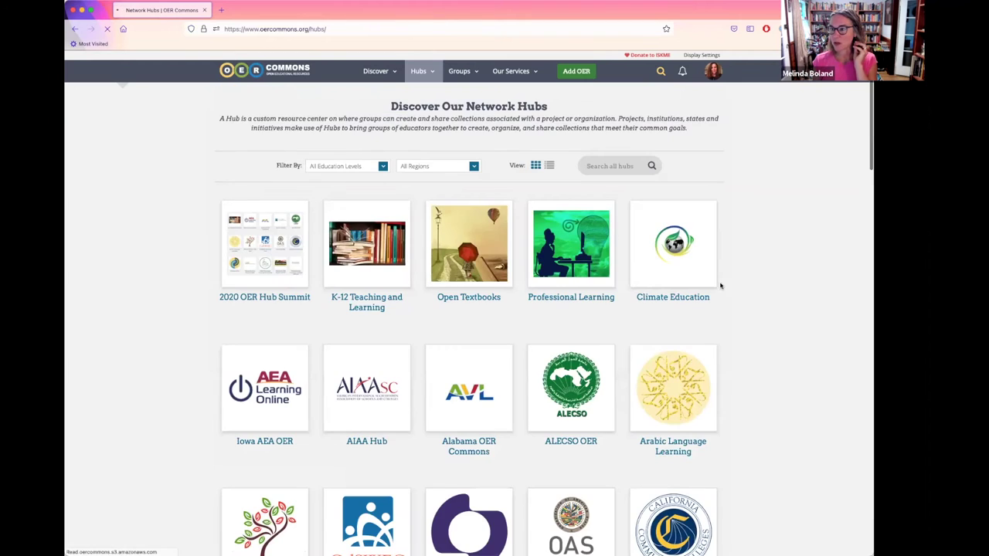
scroll(788, 409, down, 2)
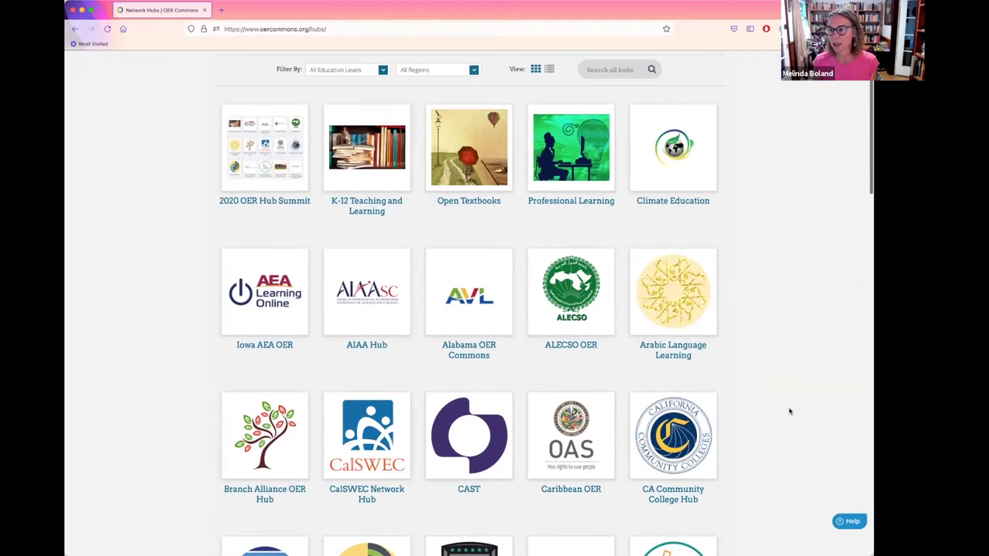
scroll(789, 411, down, 5)
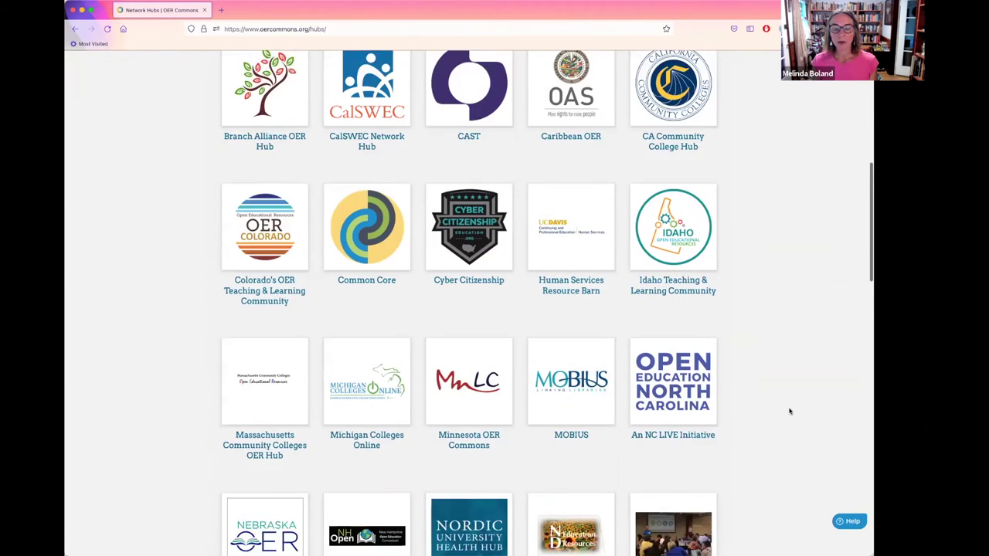
scroll(789, 411, down, 5)
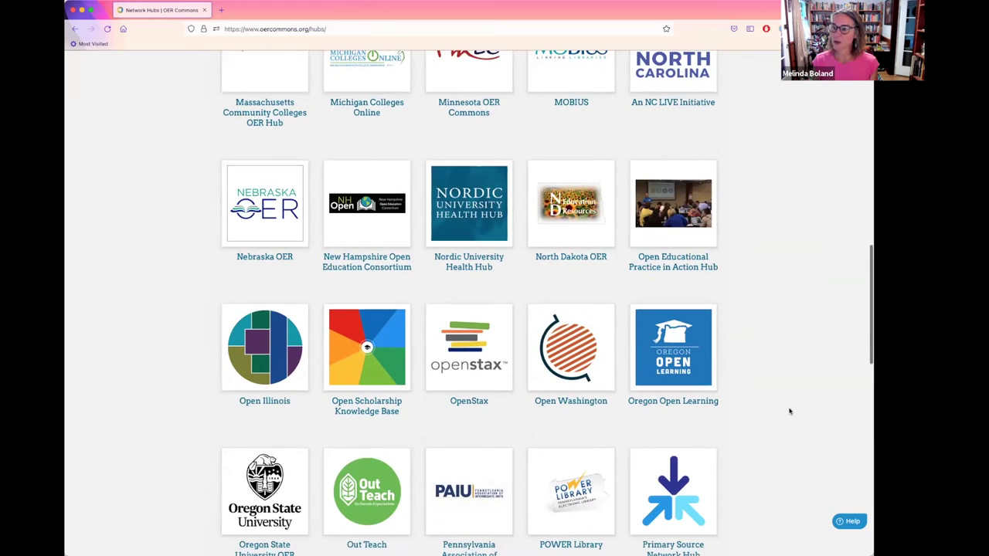
click(454, 346)
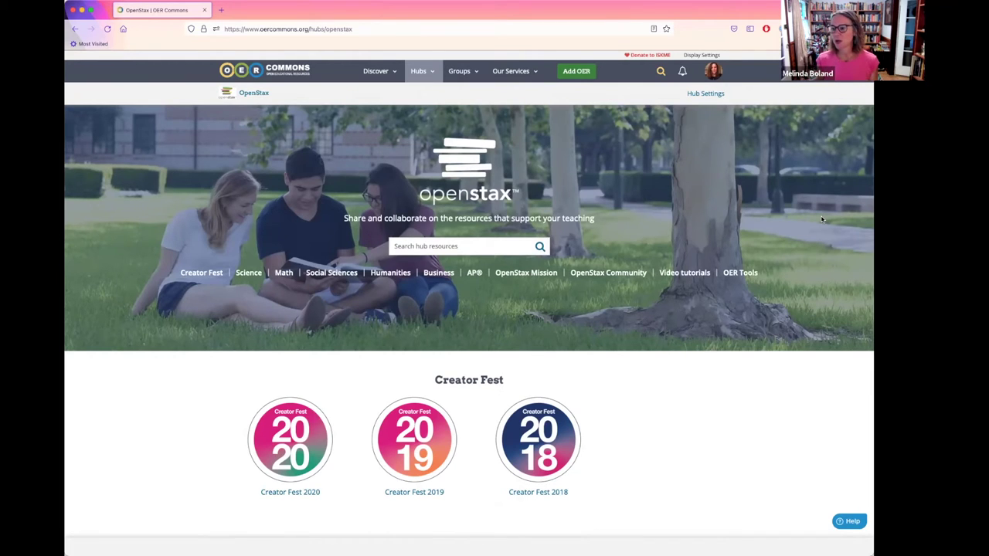
- Scroll through OpenStax's Science and Math book groups and open Introductory Statistics
scroll(773, 351, down, 2)
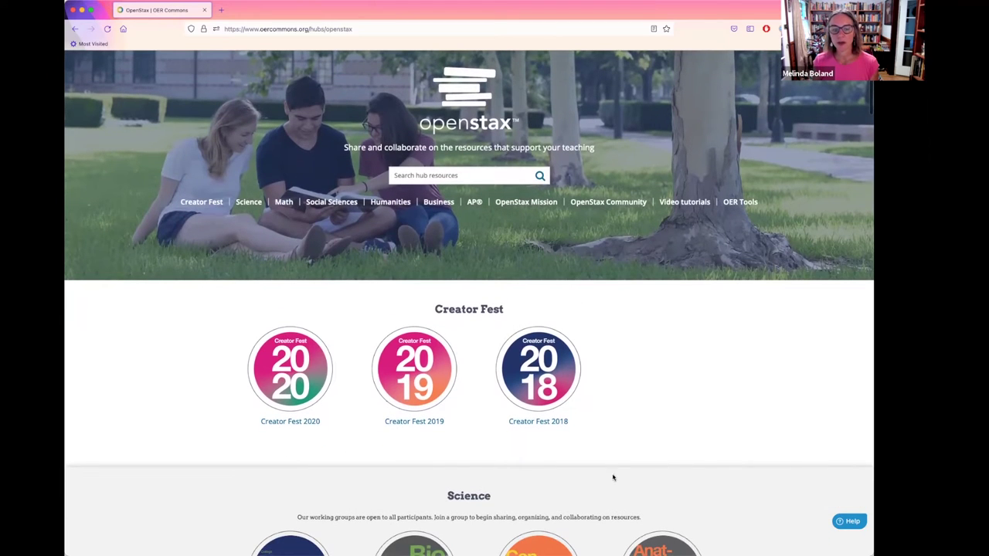
scroll(674, 479, down, 5)
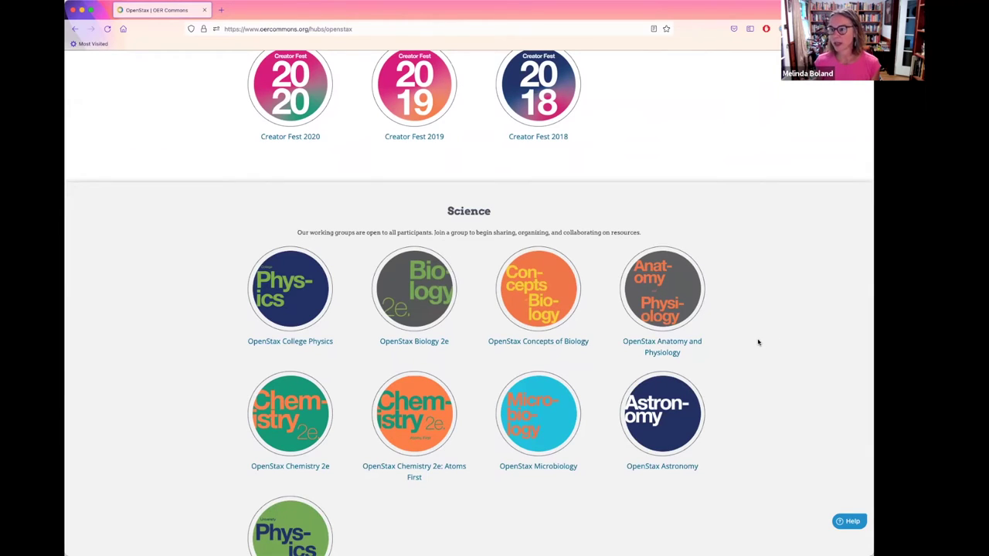
scroll(781, 413, down, 4)
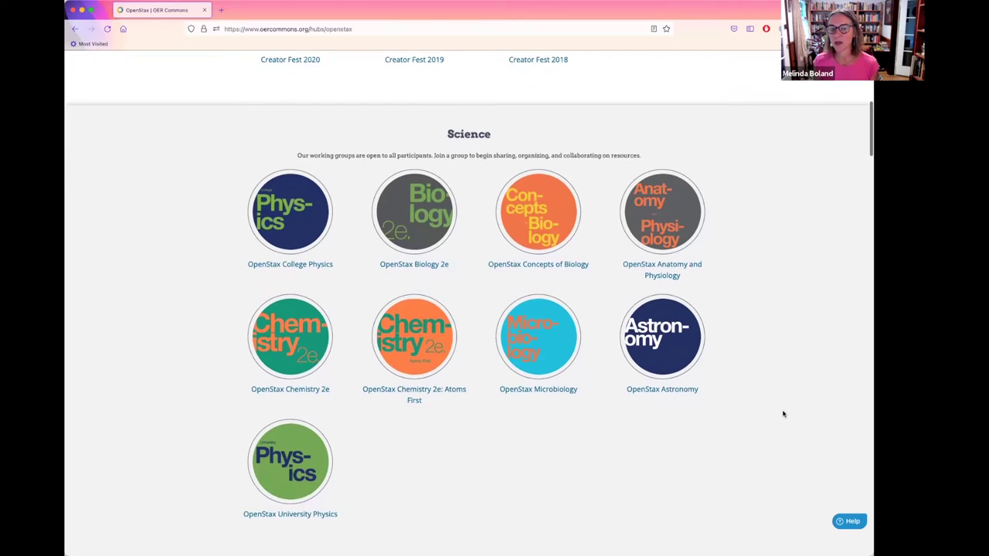
scroll(782, 414, down, 5)
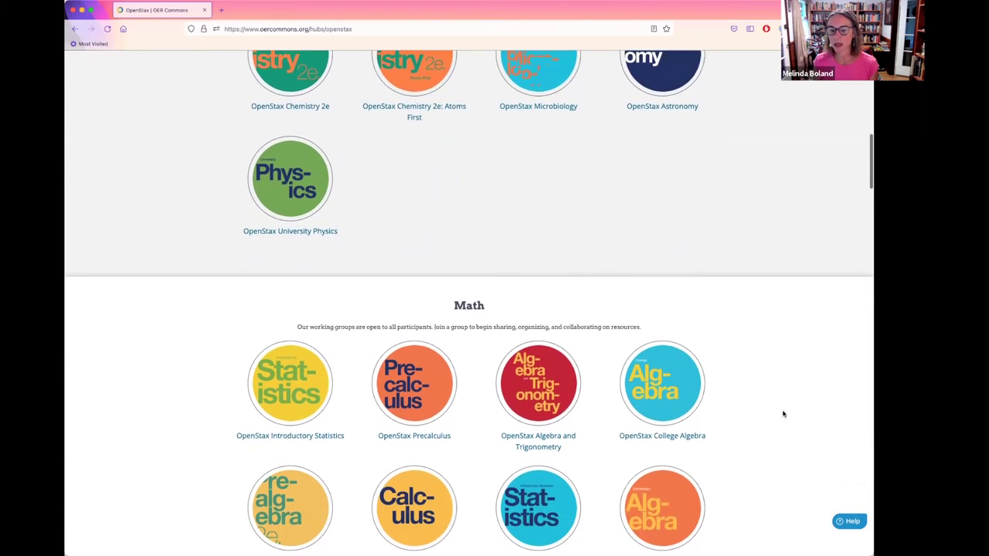
scroll(783, 414, down, 1)
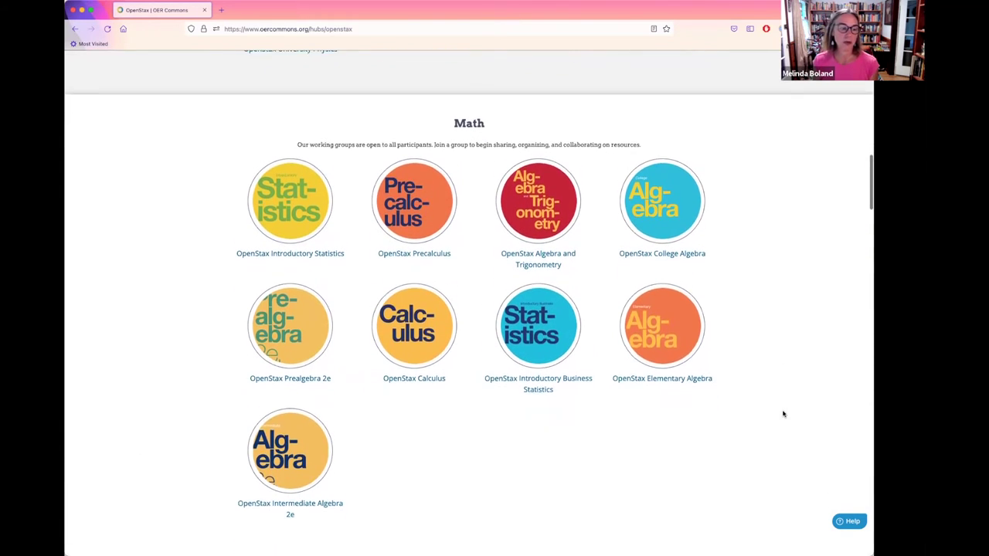
scroll(783, 414, down, 1)
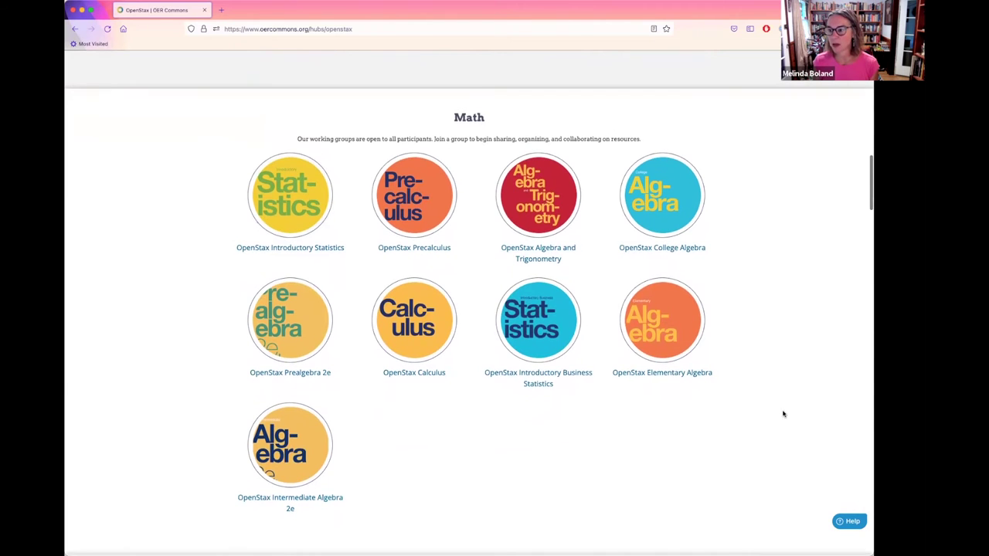
click(290, 159)
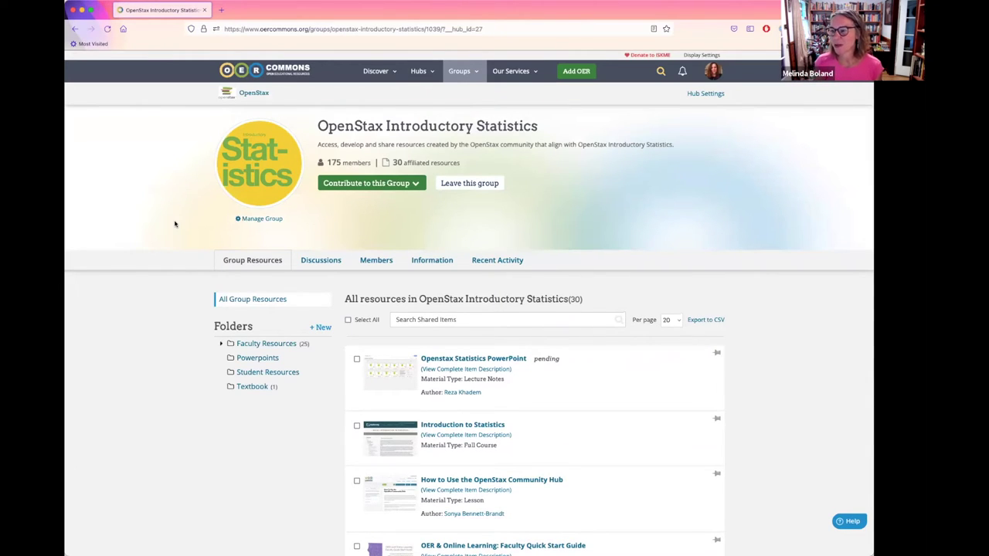
- Expand the Faculty Resources folder to reveal its subfolders, then go back to the OpenStax hub
scroll(171, 468, down, 1)
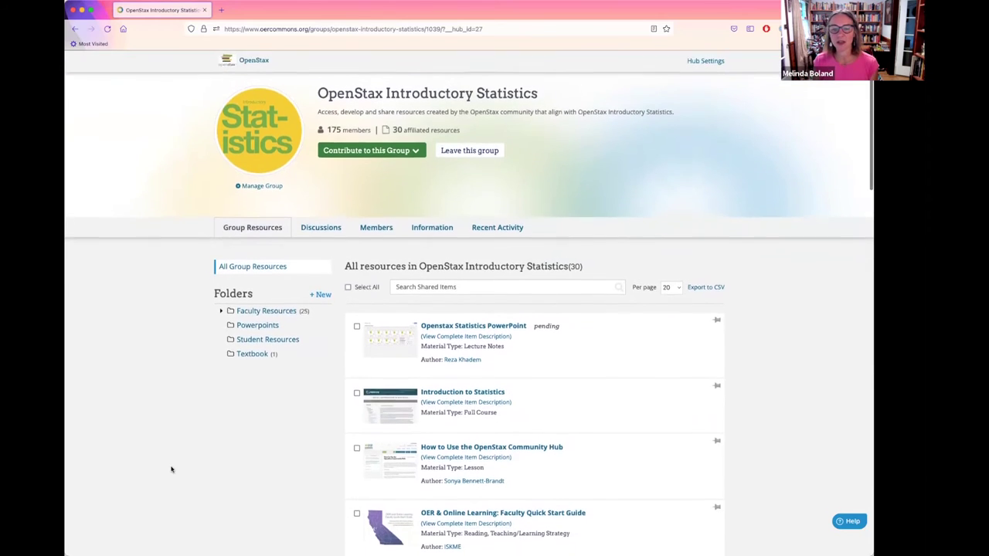
scroll(165, 399, up, 1)
scroll(254, 492, down, 2)
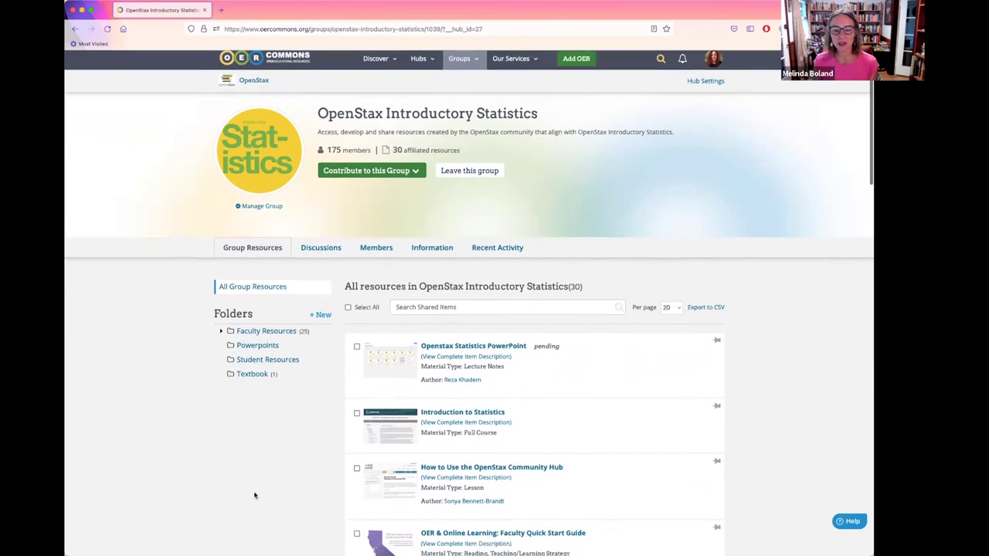
scroll(232, 433, up, 1)
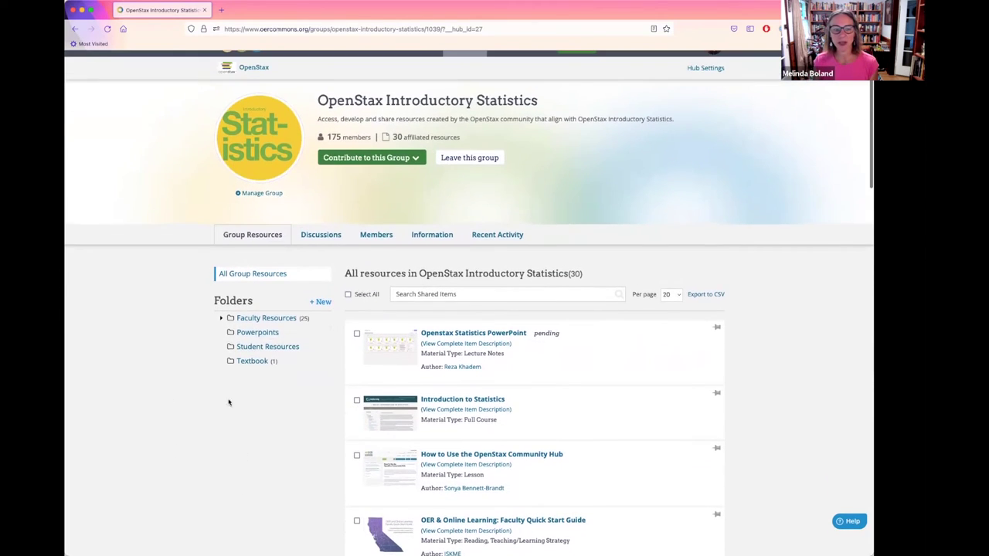
click(222, 319)
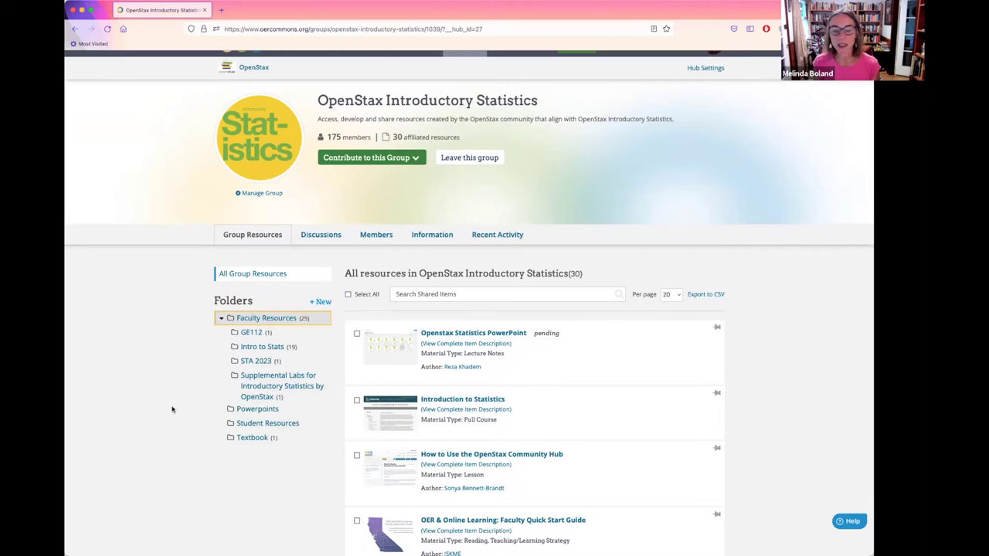
scroll(190, 207, up, 1)
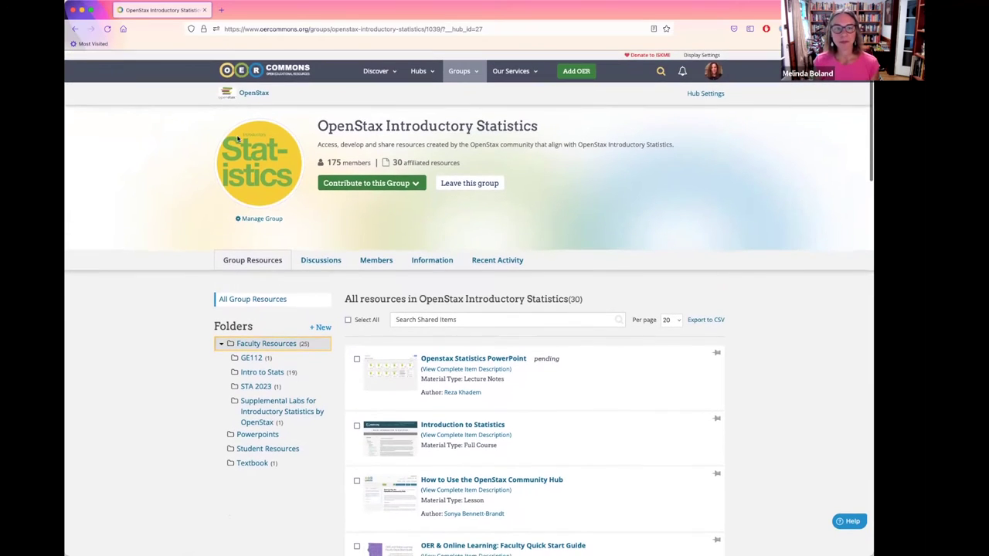
click(257, 92)
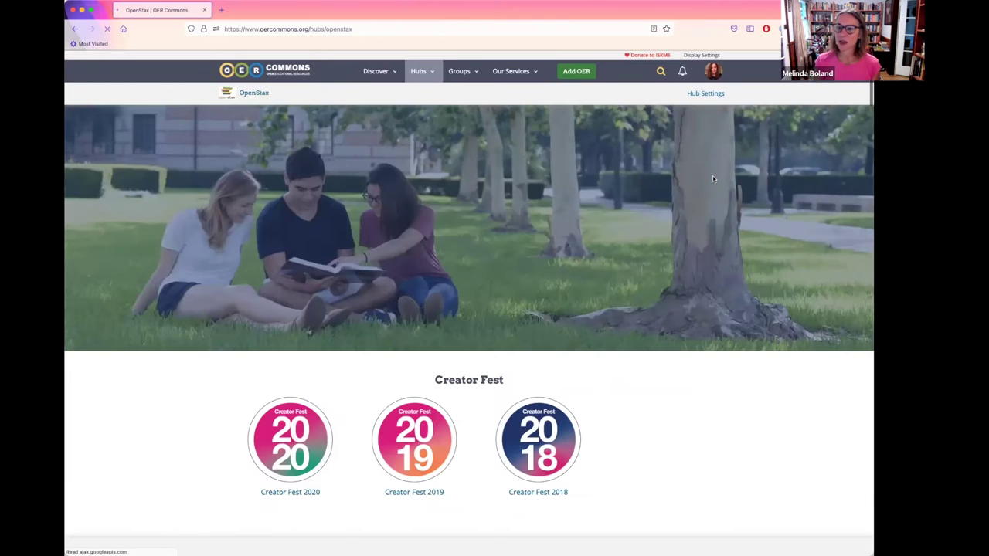
- Scroll down through the OpenStax hub page and back up to the top
scroll(717, 389, down, 1)
scroll(716, 389, down, 7)
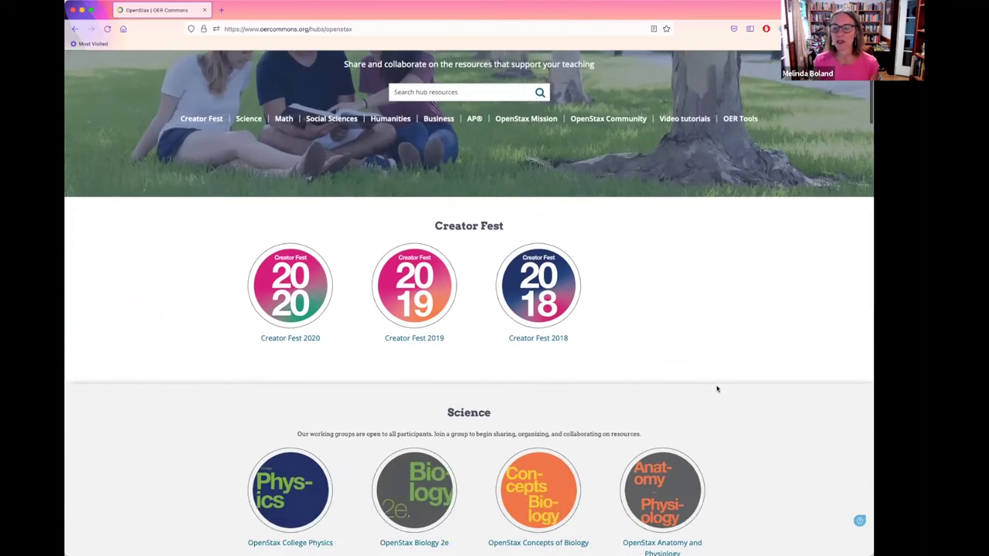
scroll(717, 388, down, 10)
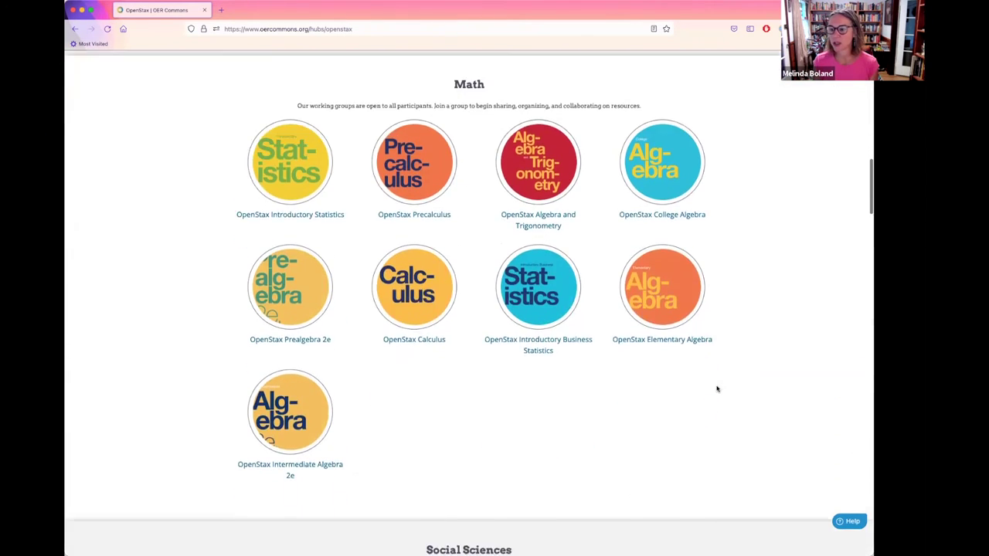
scroll(717, 389, down, 12)
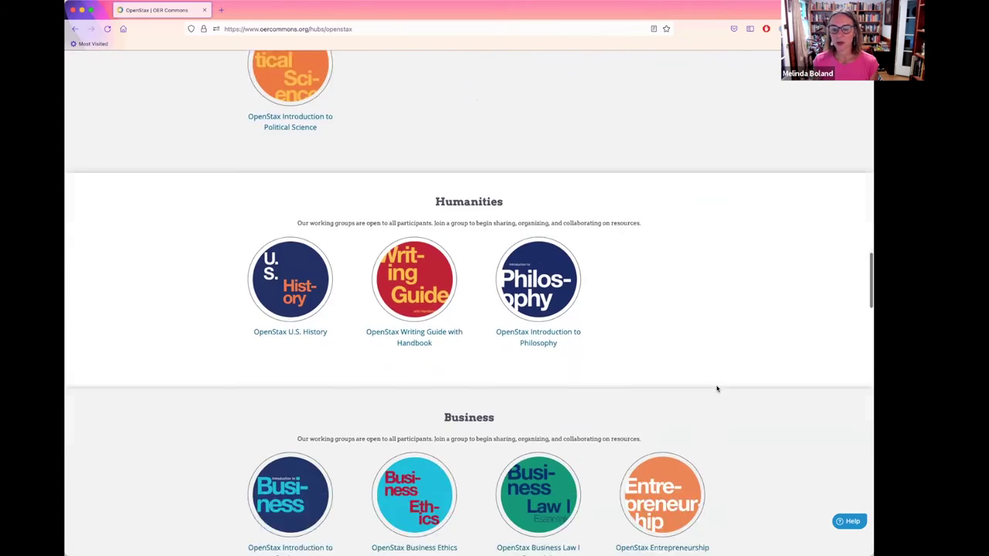
scroll(717, 389, down, 8)
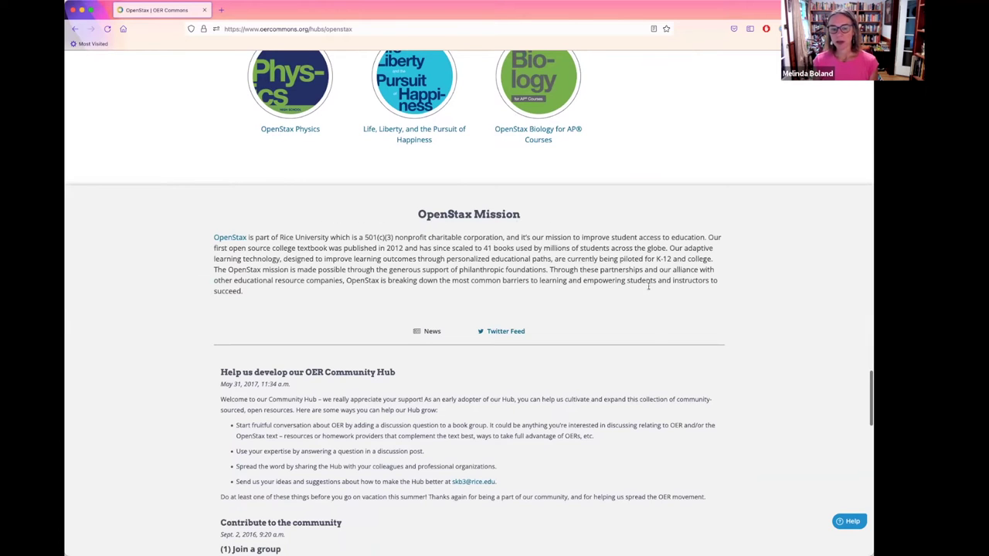
scroll(649, 333, down, 3)
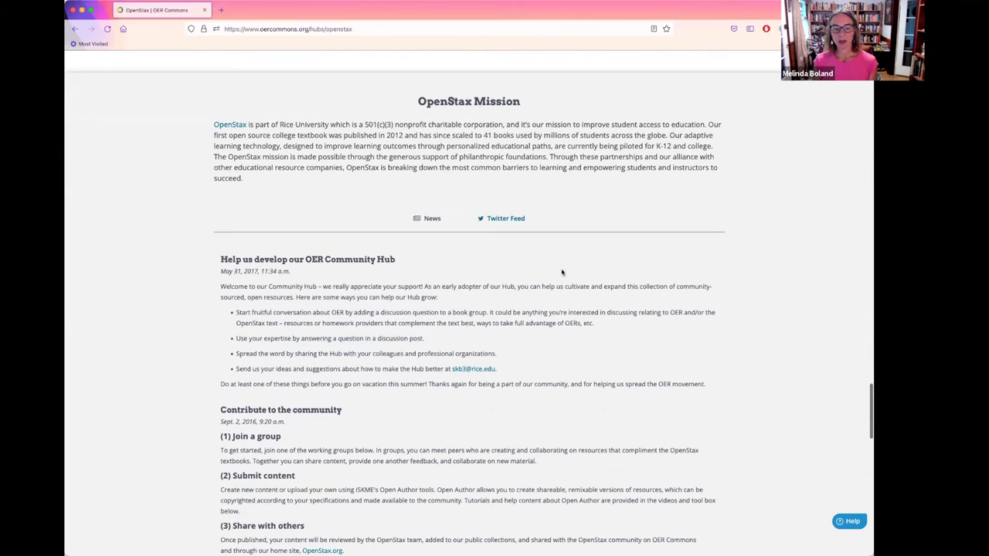
scroll(562, 272, down, 4)
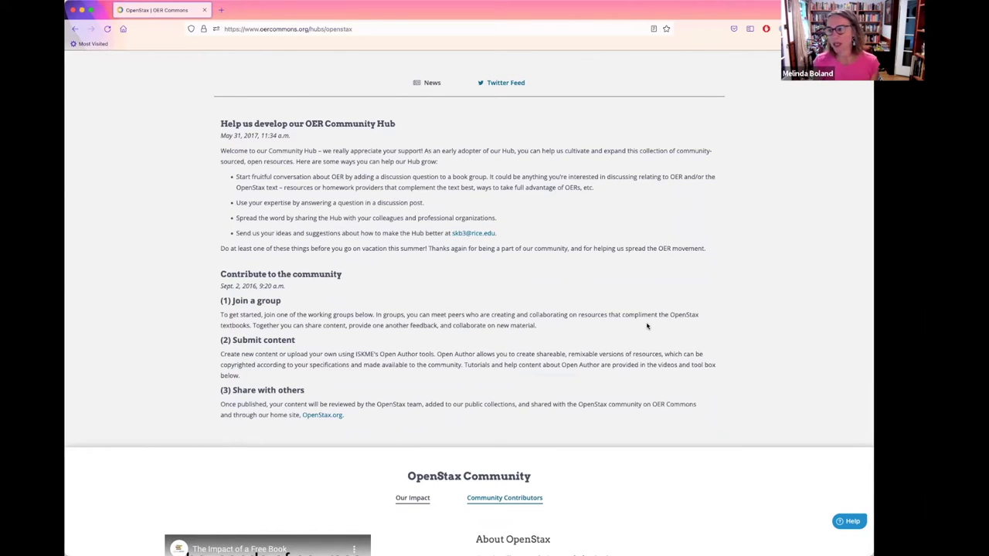
scroll(772, 339, down, 4)
scroll(772, 339, up, 8)
scroll(772, 339, up, 8)
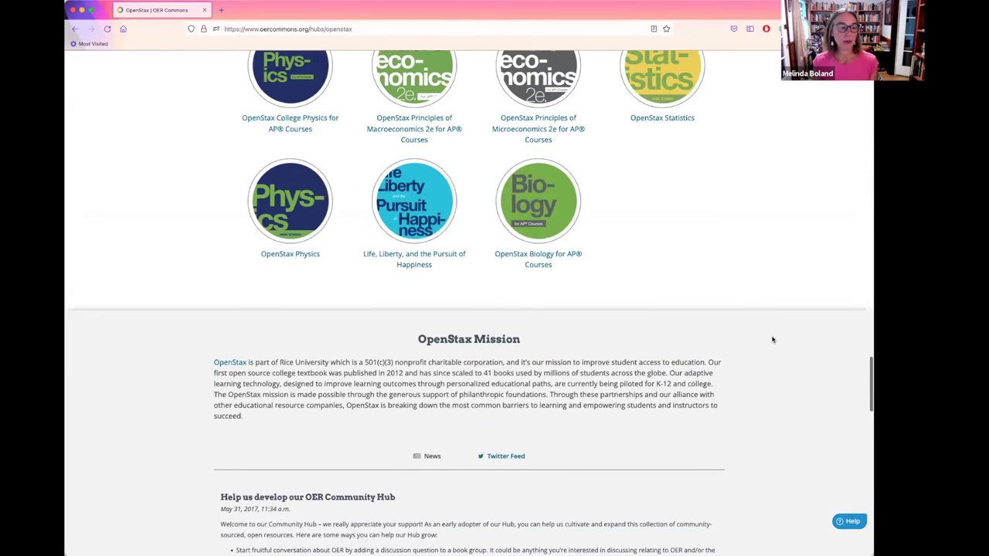
scroll(773, 339, up, 4)
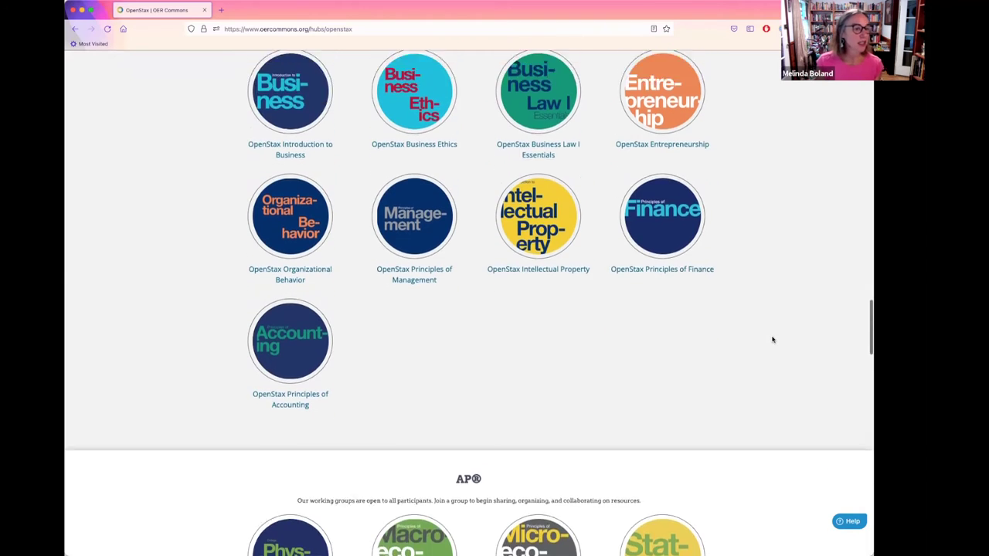
scroll(772, 339, up, 12)
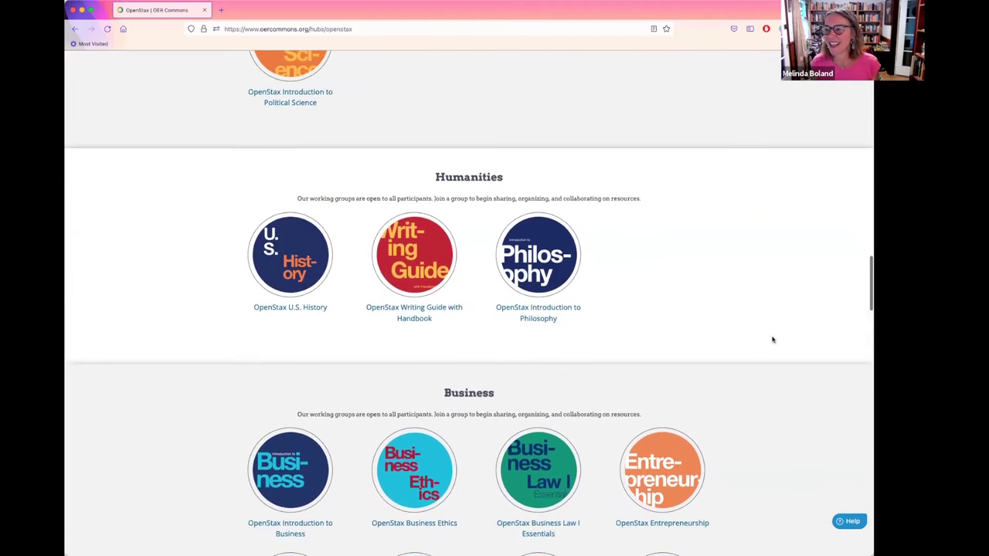
scroll(773, 339, up, 2)
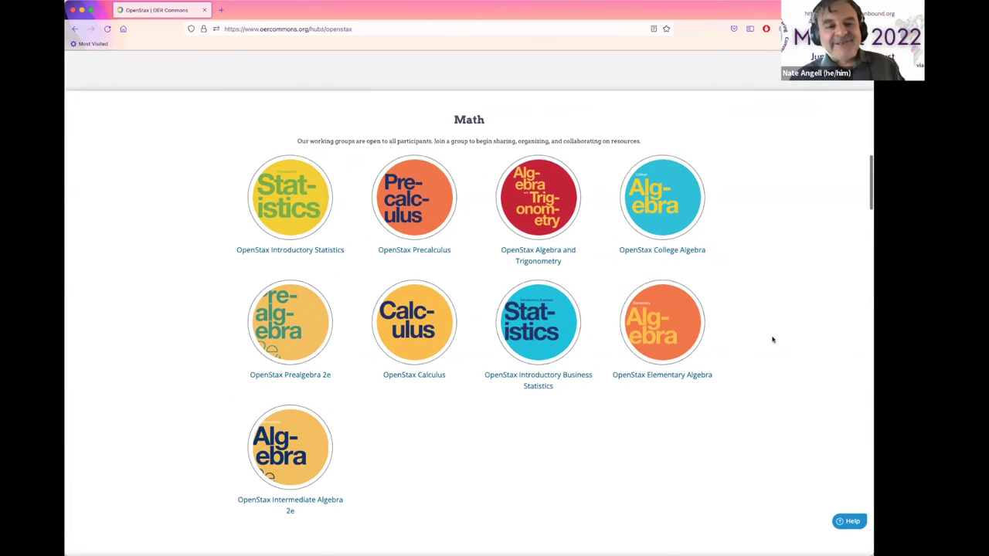
scroll(772, 339, up, 12)
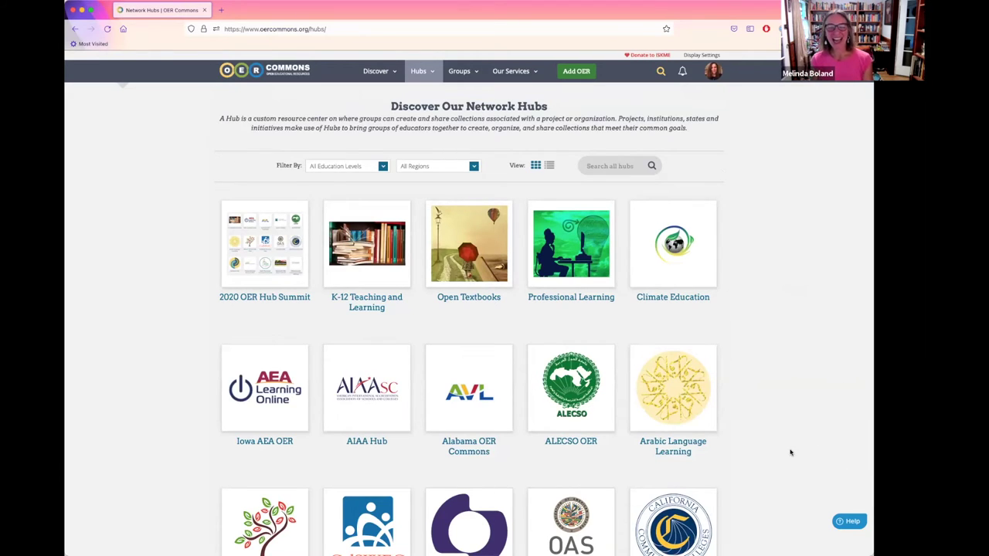
scroll(790, 453, down, 5)
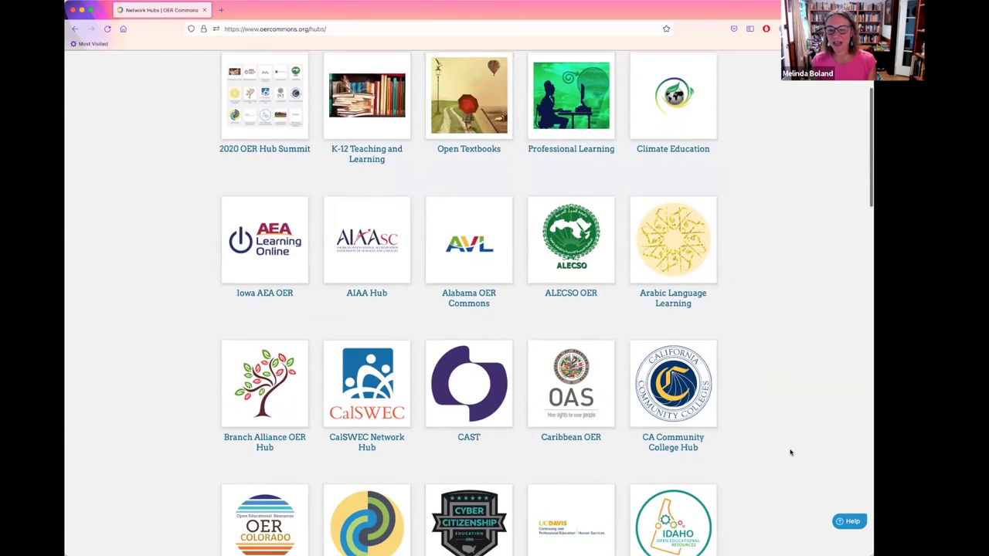
scroll(790, 453, down, 3)
scroll(790, 453, up, 4)
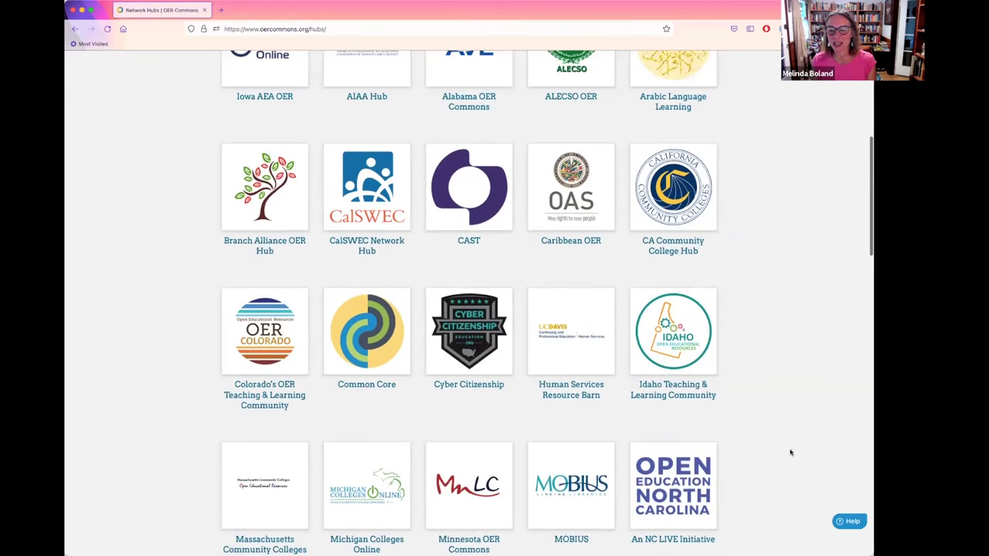
scroll(790, 453, up, 4)
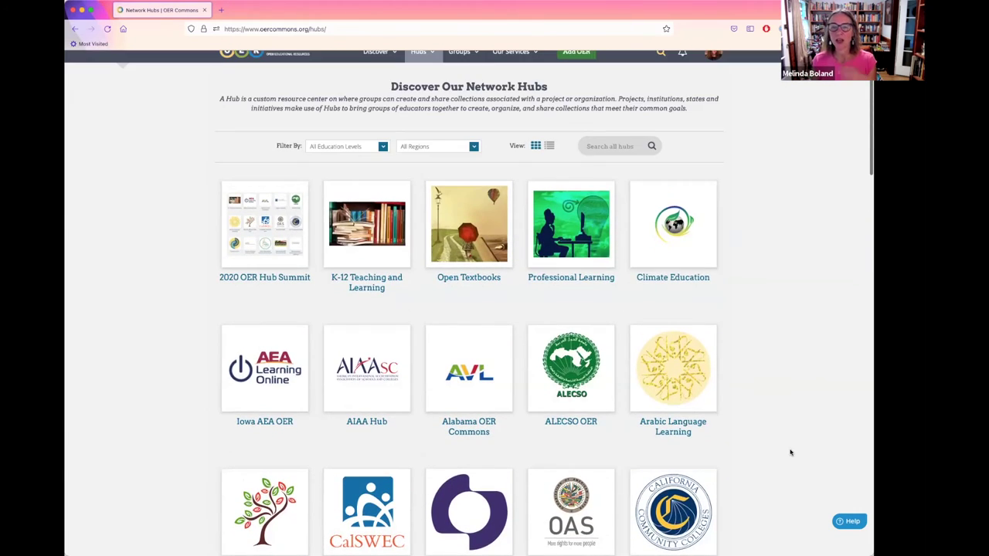
scroll(790, 453, down, 1)
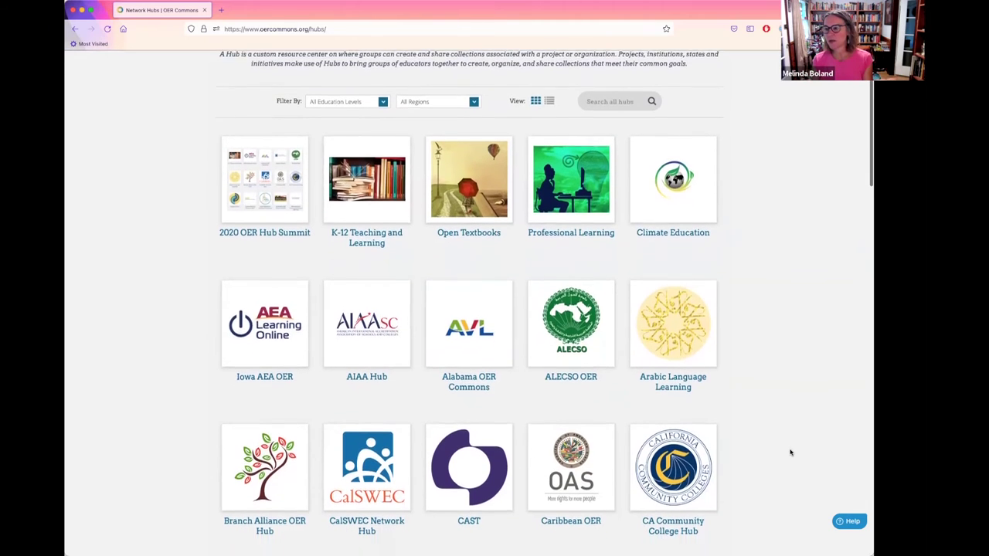
scroll(790, 453, down, 5)
scroll(790, 452, down, 2)
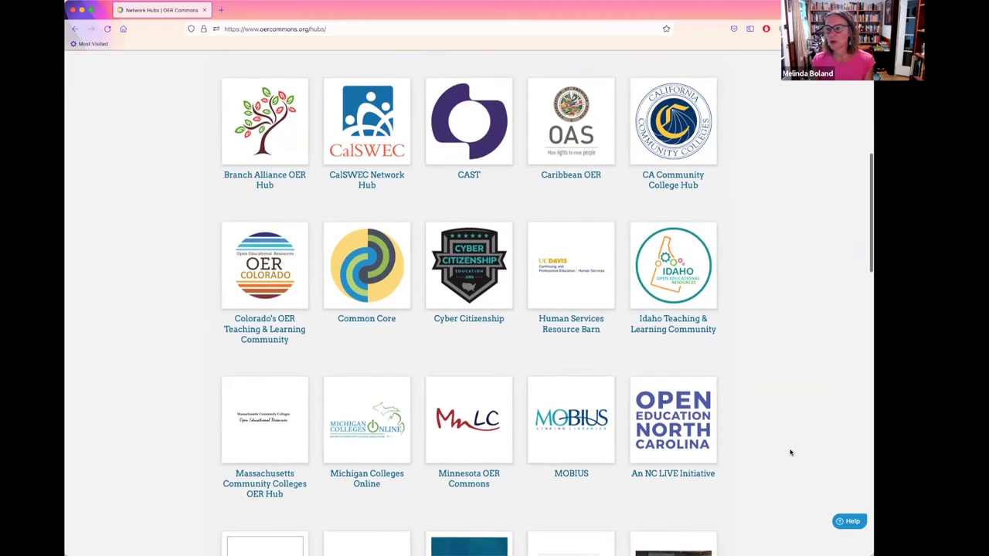
scroll(790, 453, down, 1)
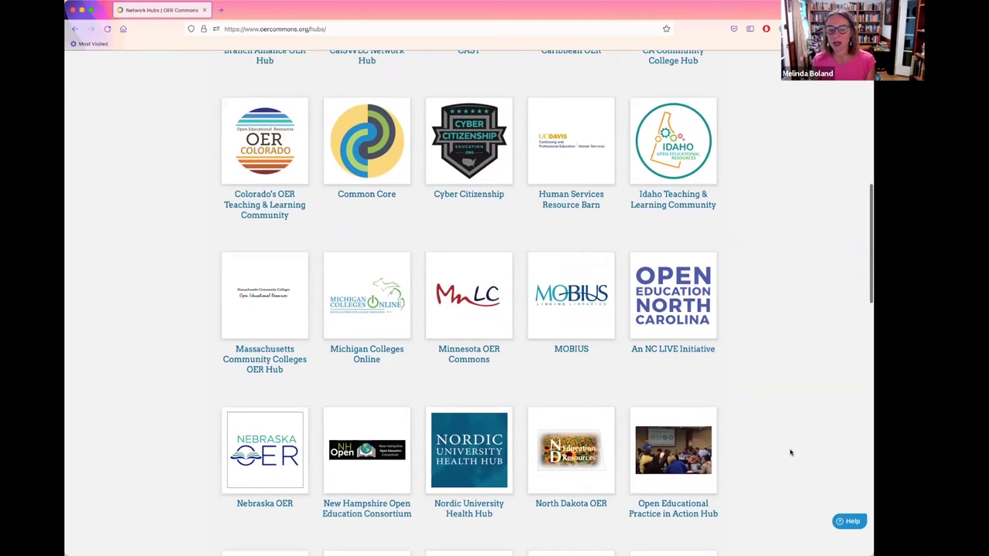
scroll(796, 397, down, 5)
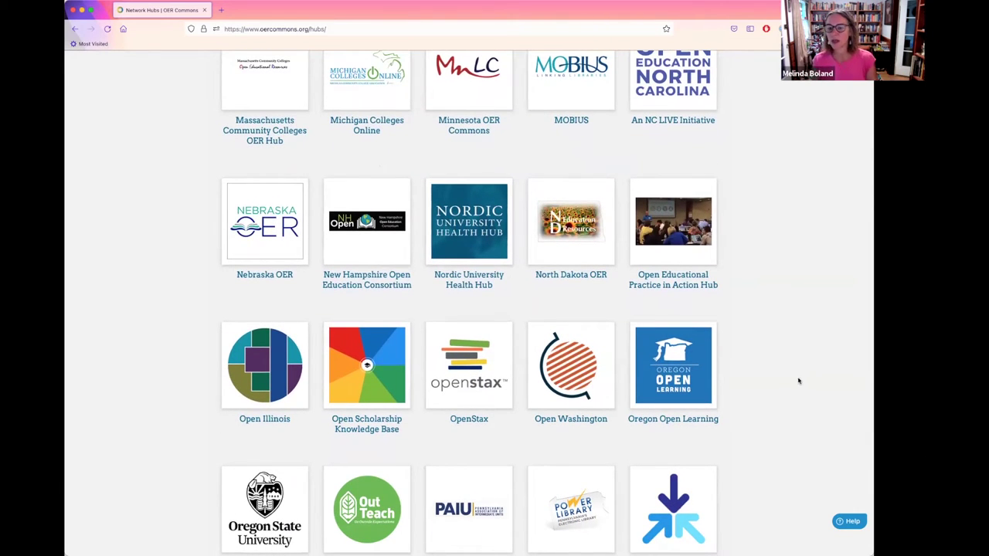
scroll(778, 399, down, 5)
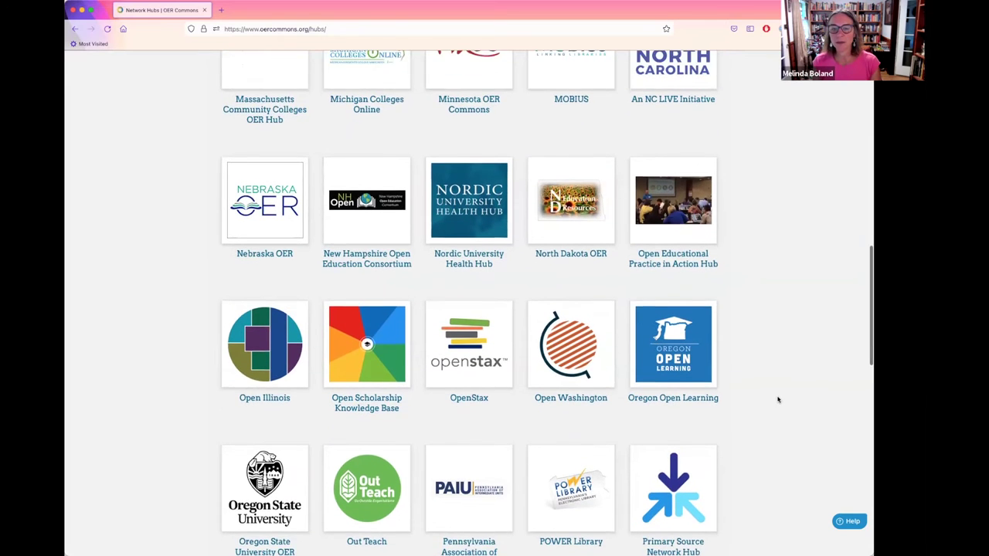
scroll(777, 399, up, 6)
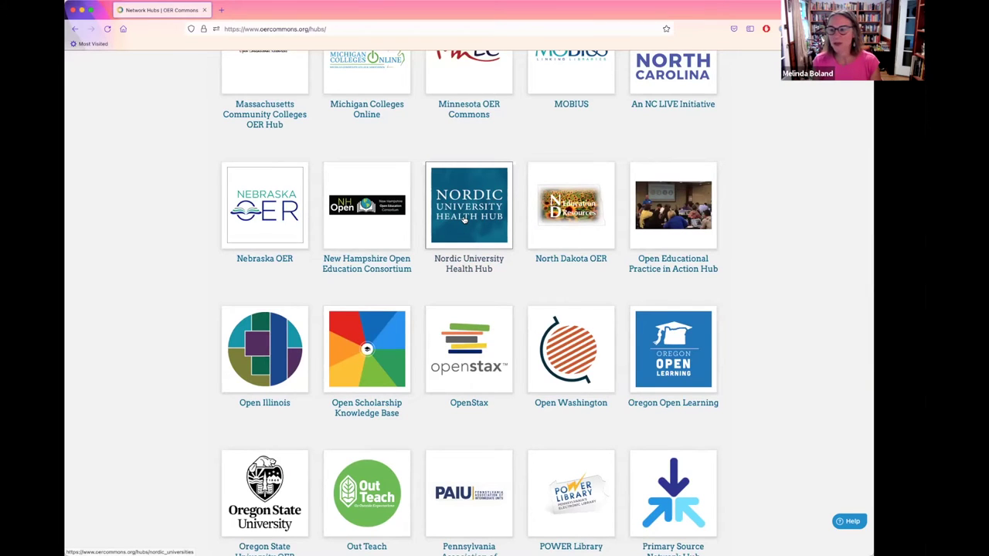
- Enter the Nordic University Health Hub, scroll its Collections, and open Environmental Health
click(464, 219)
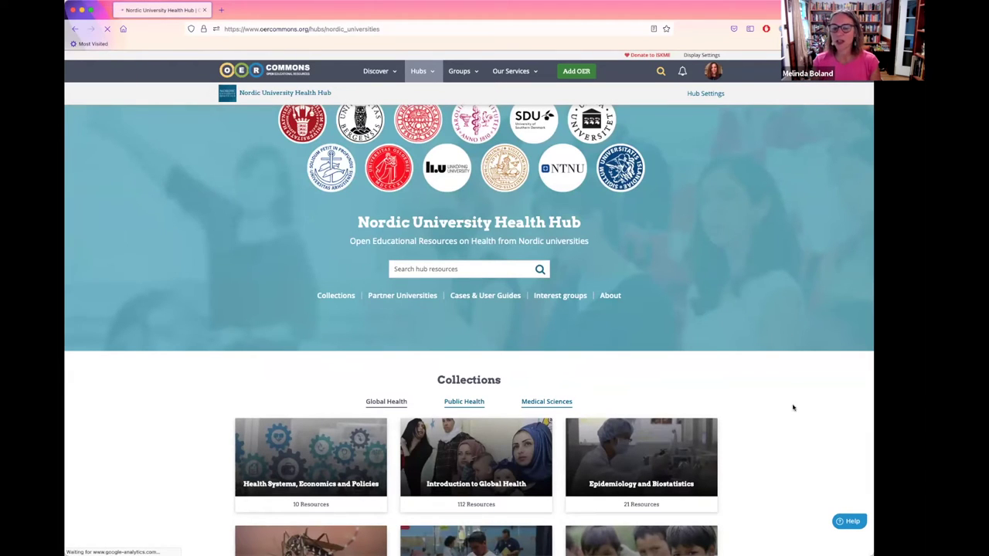
scroll(792, 407, down, 3)
scroll(793, 407, up, 2)
scroll(792, 407, down, 1)
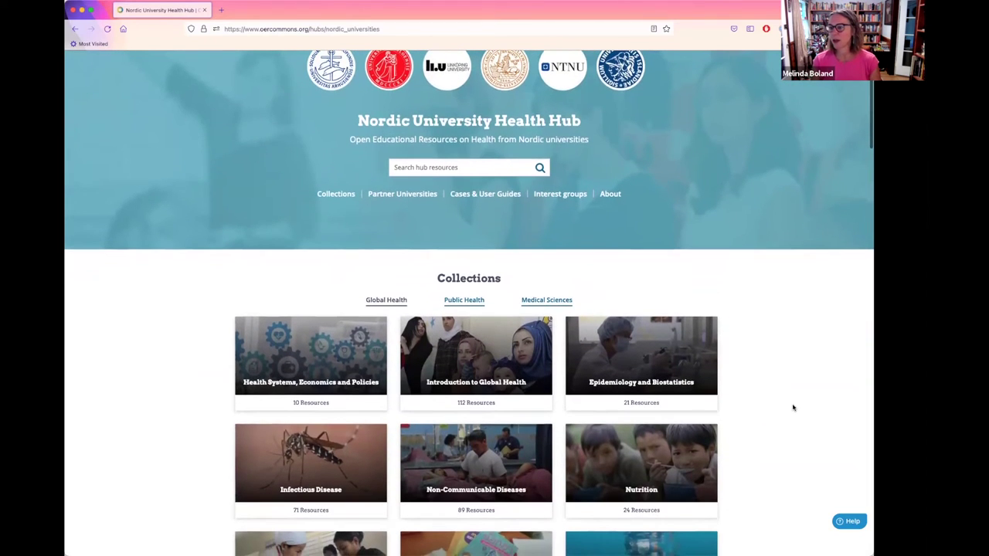
scroll(792, 407, down, 2)
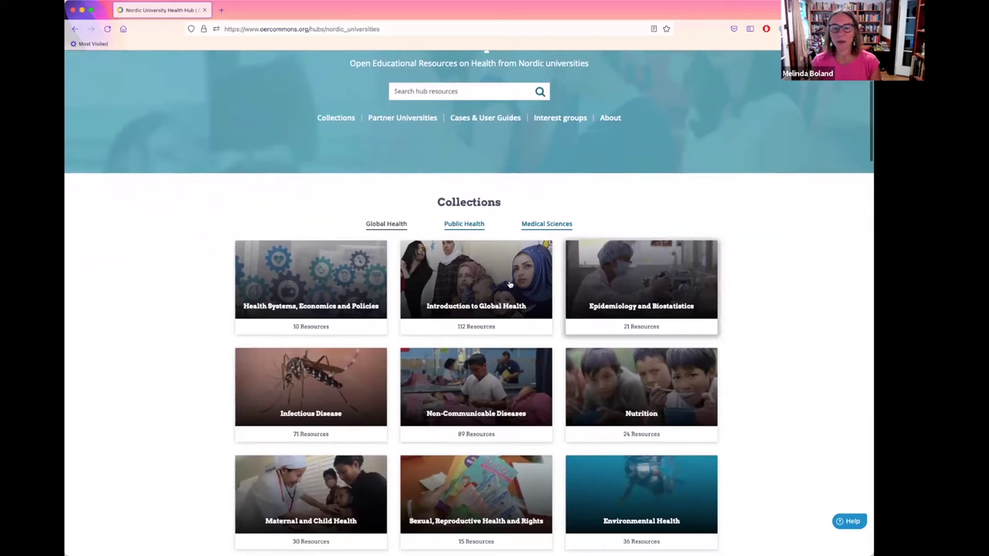
scroll(809, 394, down, 2)
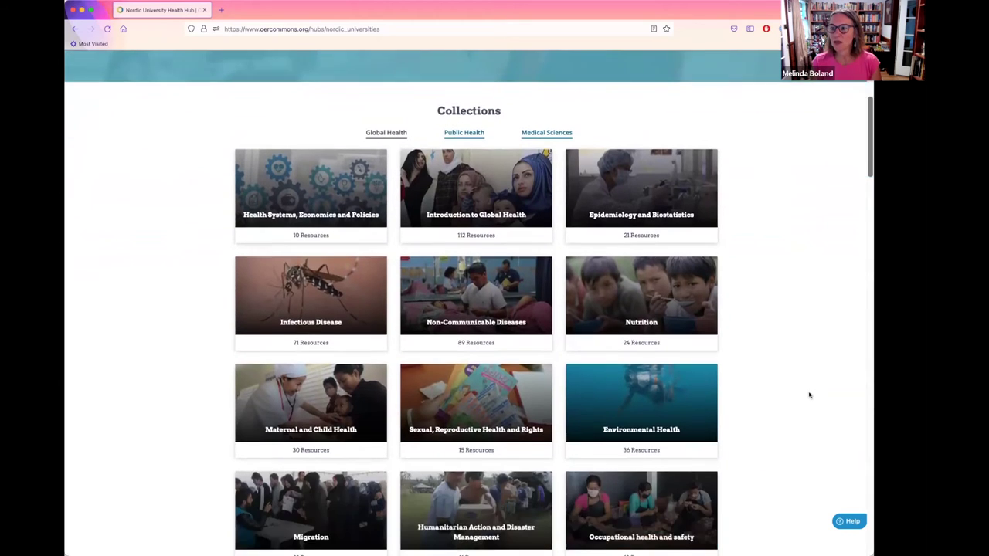
scroll(808, 395, up, 6)
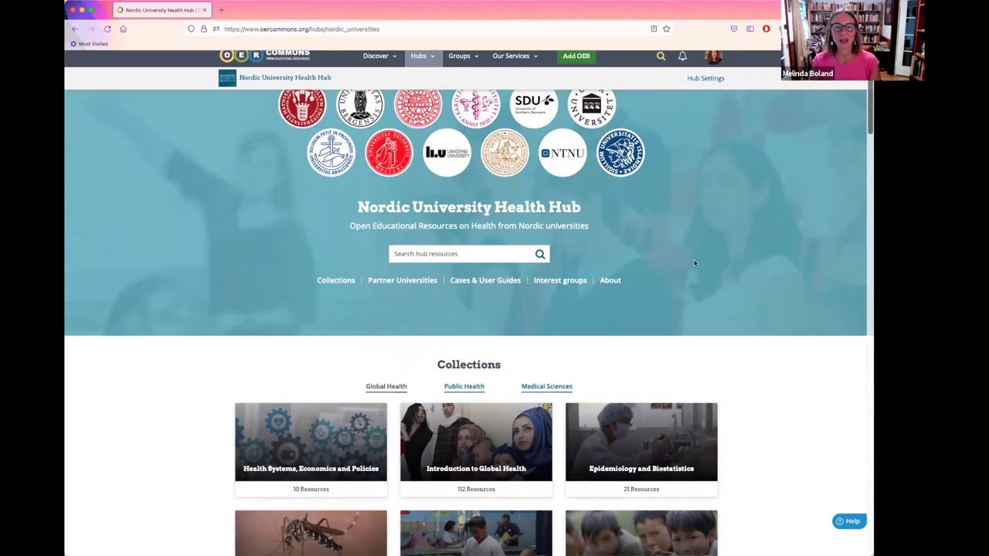
scroll(801, 400, down, 4)
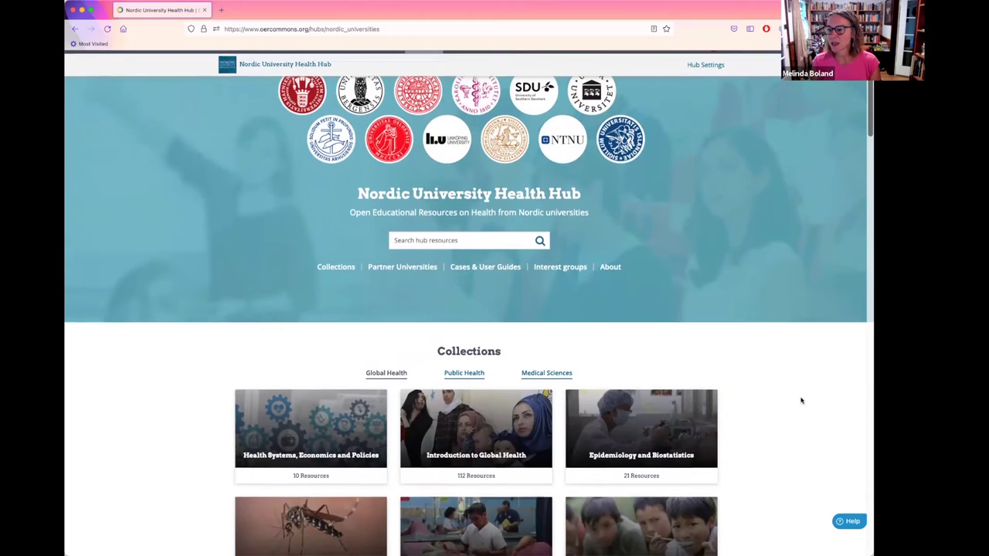
scroll(801, 400, down, 8)
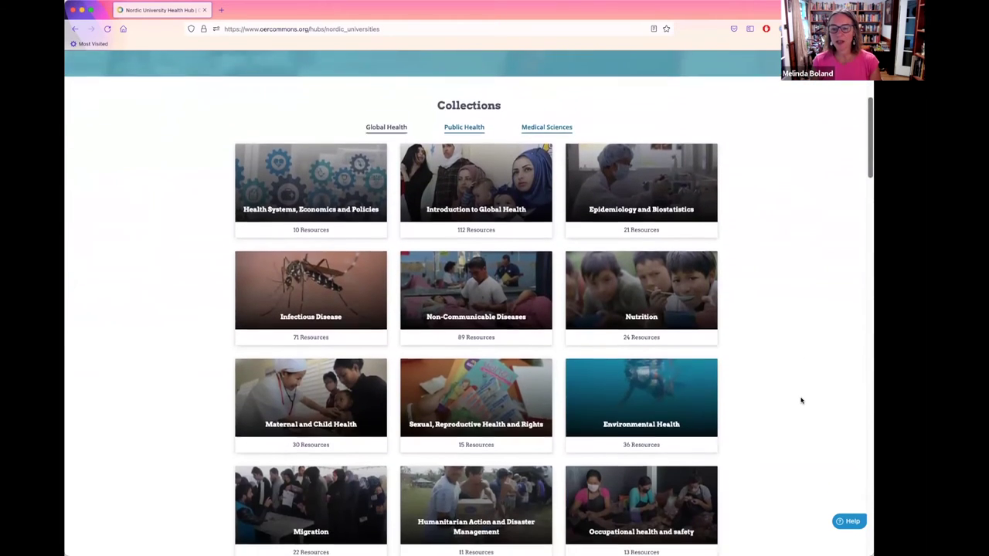
scroll(801, 400, down, 1)
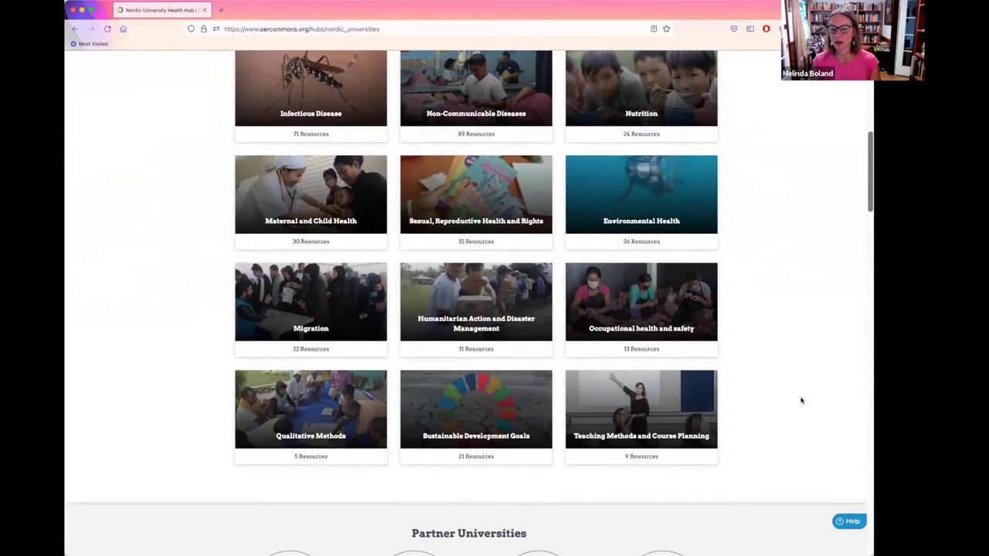
scroll(772, 311, down, 1)
scroll(772, 311, down, 1)
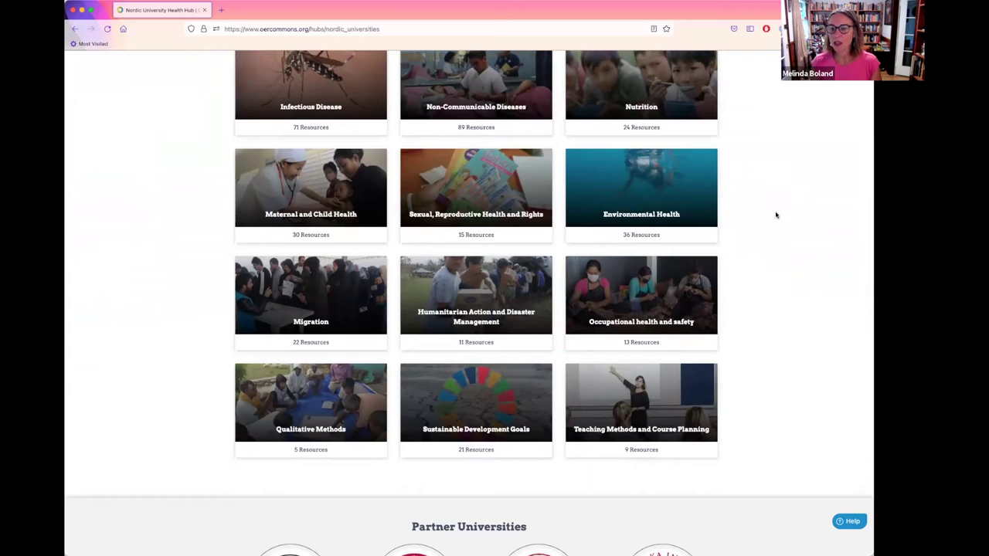
click(615, 187)
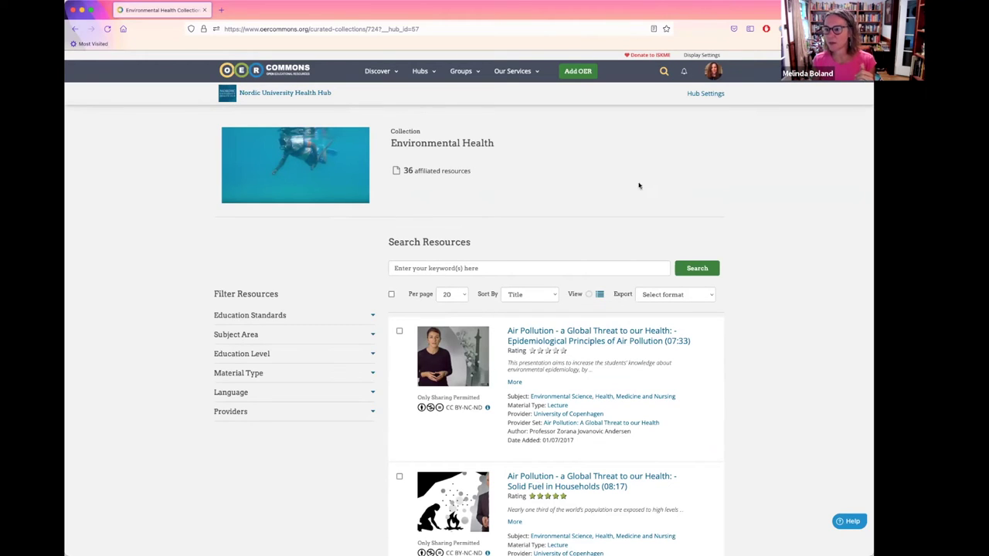
- Use the hub header link to go back to the Nordic University Health Hub home
click(275, 92)
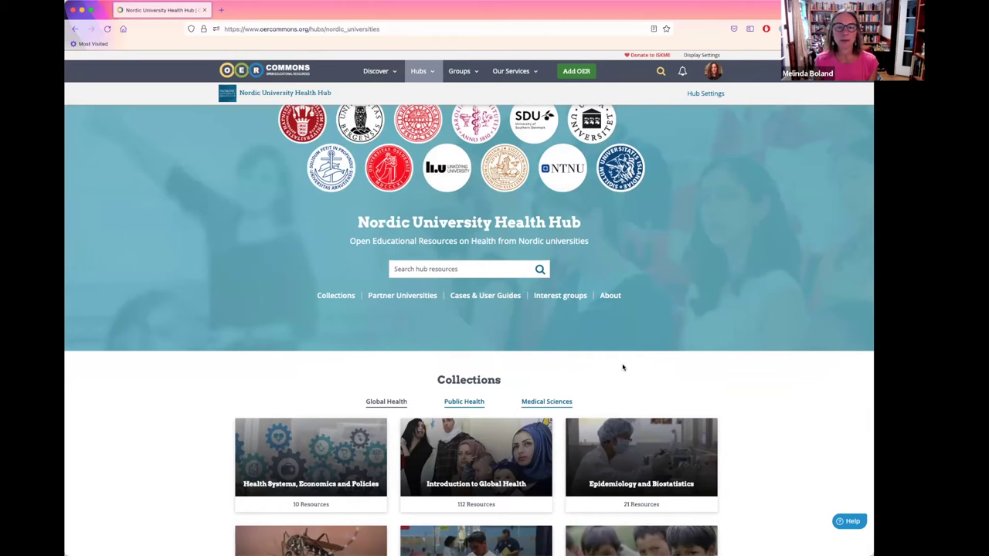
- Show the Add OER choices: Open Author or Submit from Web
scroll(641, 322, down, 3)
scroll(796, 442, down, 7)
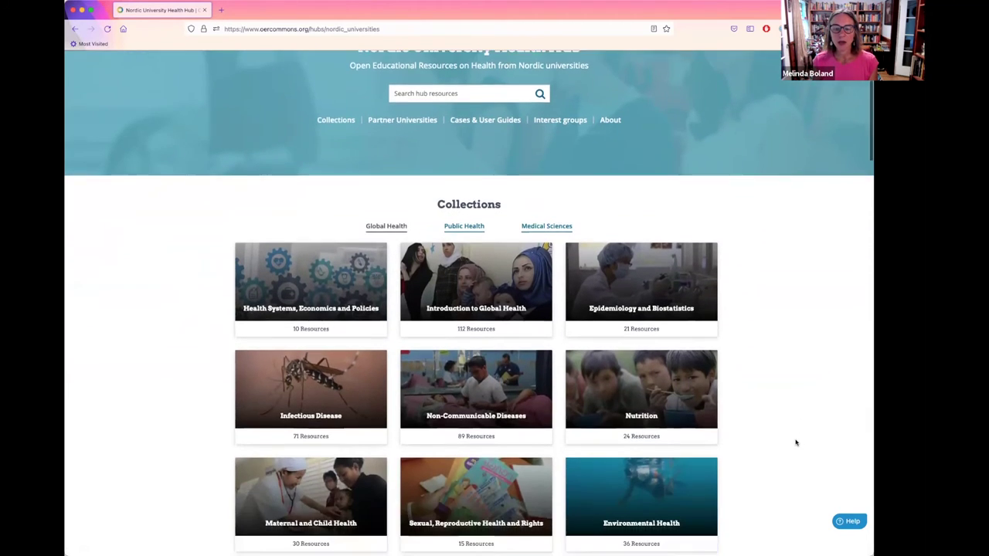
scroll(796, 442, up, 10)
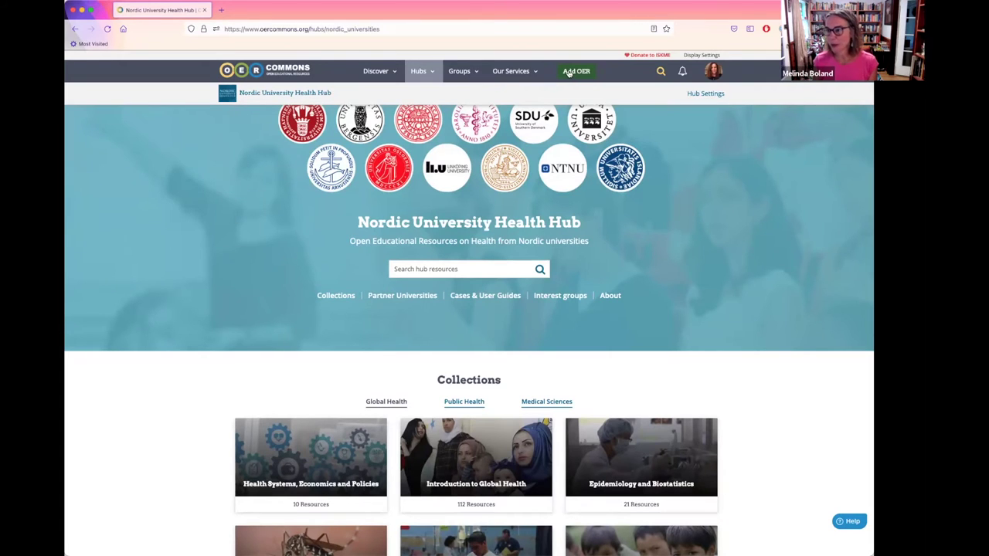
click(568, 72)
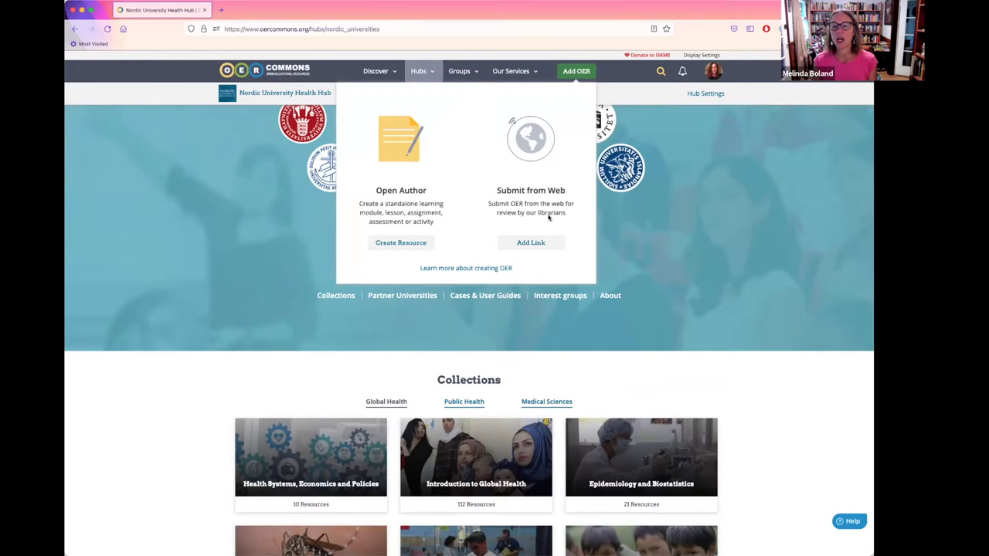
- Start a web-link submission and try the openbehavior.org address in the URL field
click(530, 243)
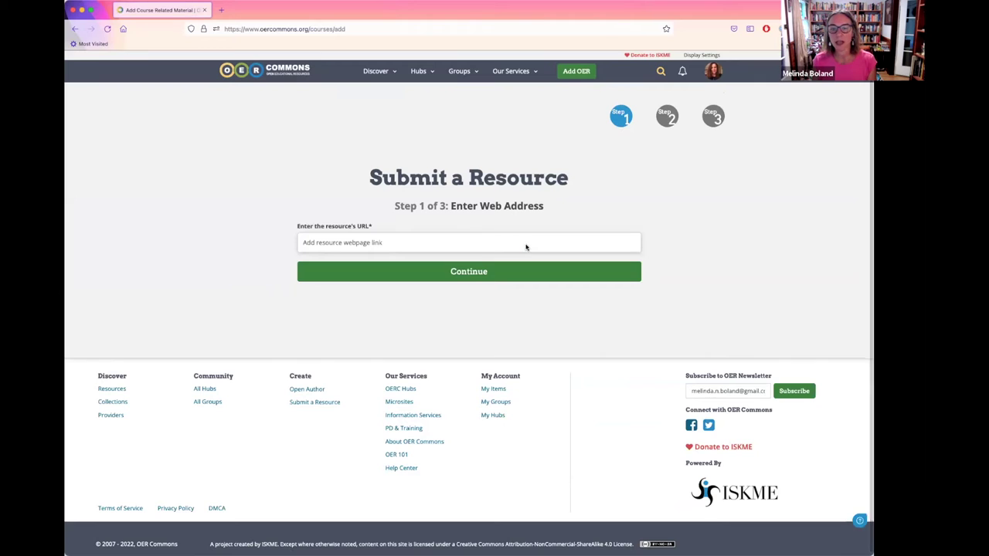
click(326, 244)
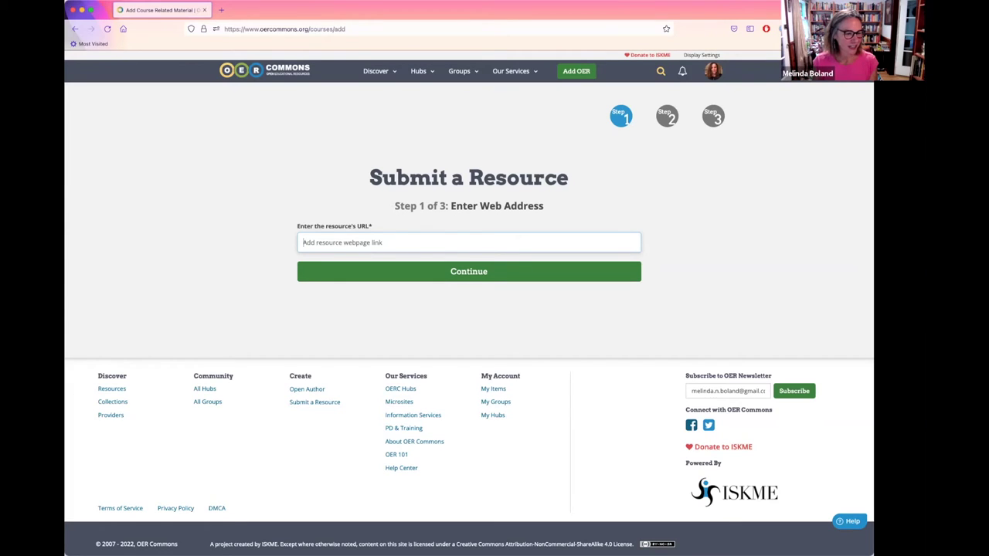
click(363, 242)
key(Down)
key(Return)
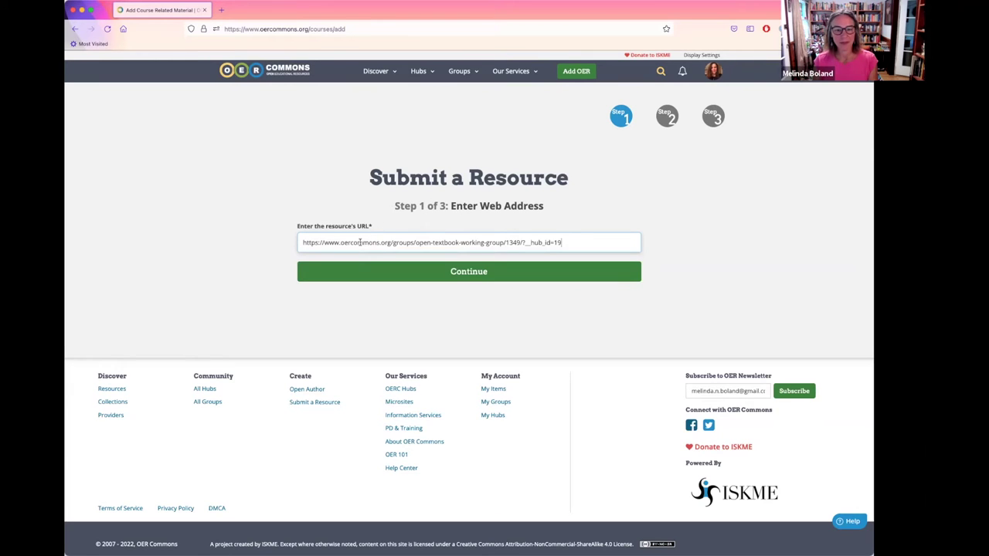
key(super+a)
key(BackSpace)
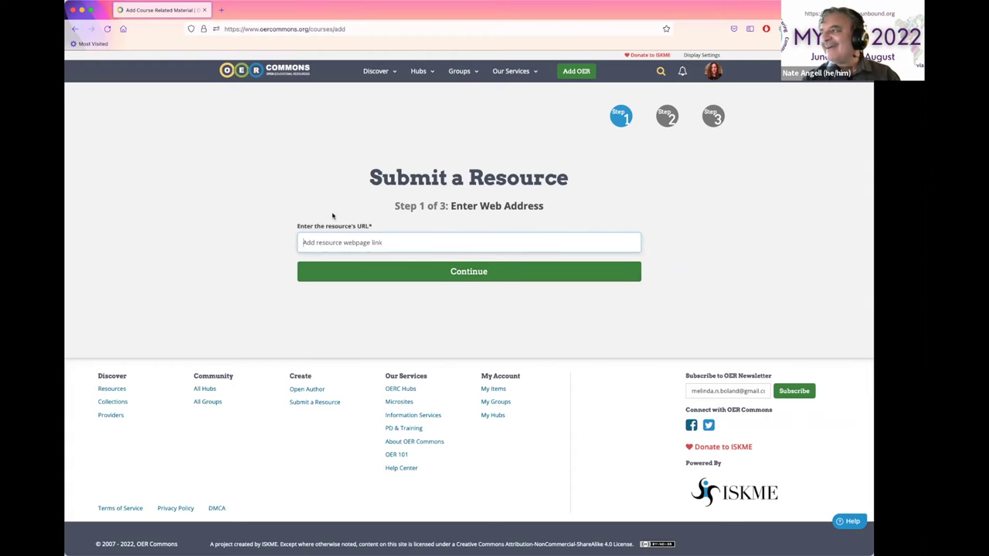
click(332, 240)
text(www.openbehavior.org)
click(456, 271)
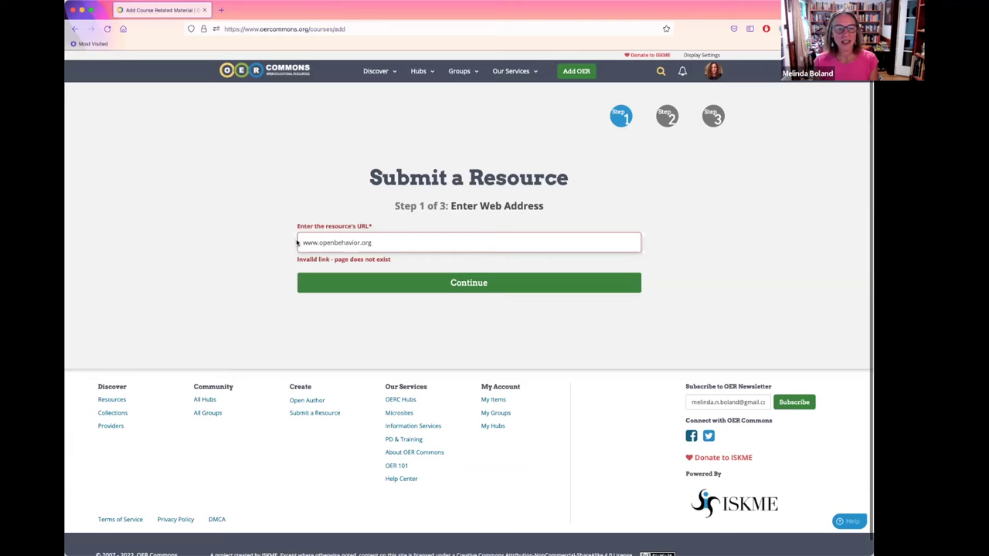
click(300, 243)
text(https://)
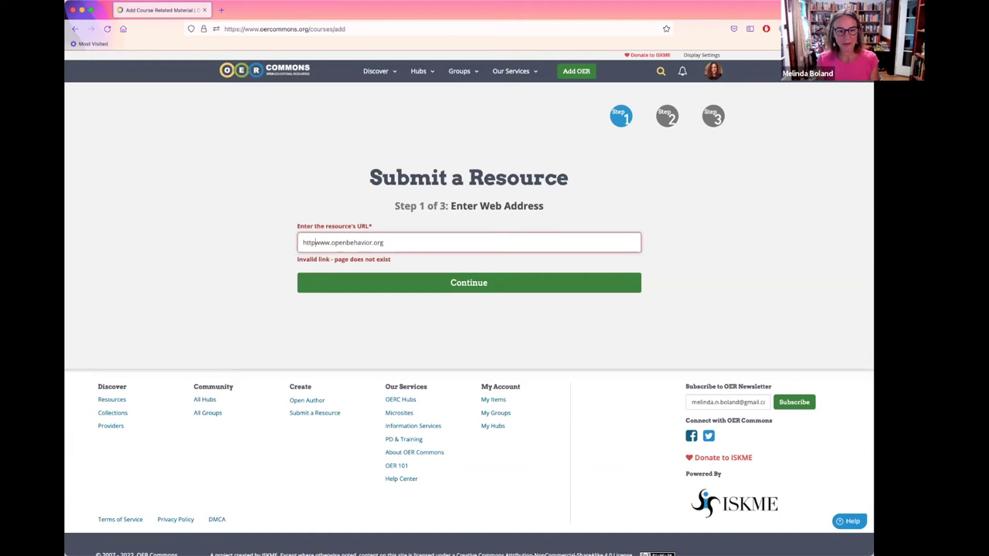
click(492, 276)
click(317, 243)
key(BackSpace)
key(Return)
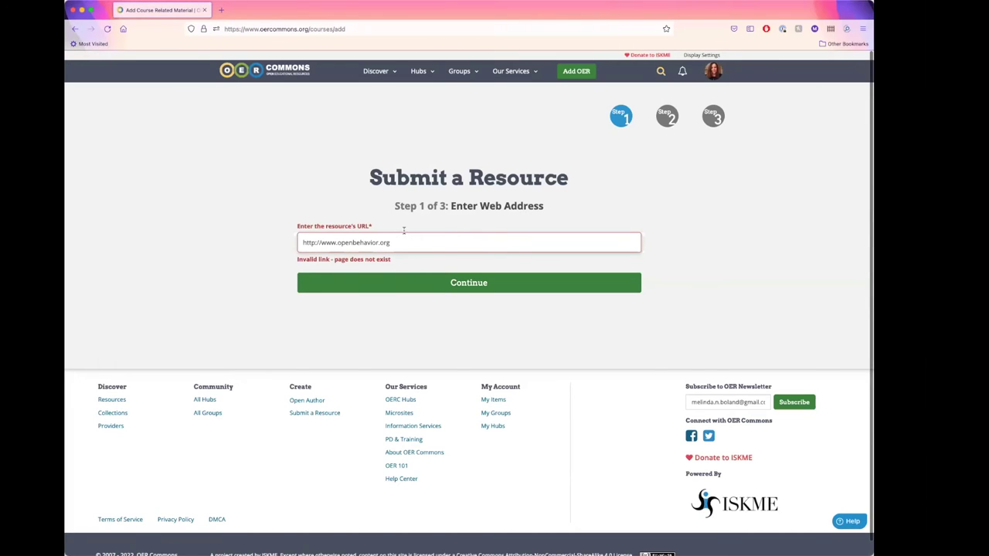
drag(410, 243, 267, 239)
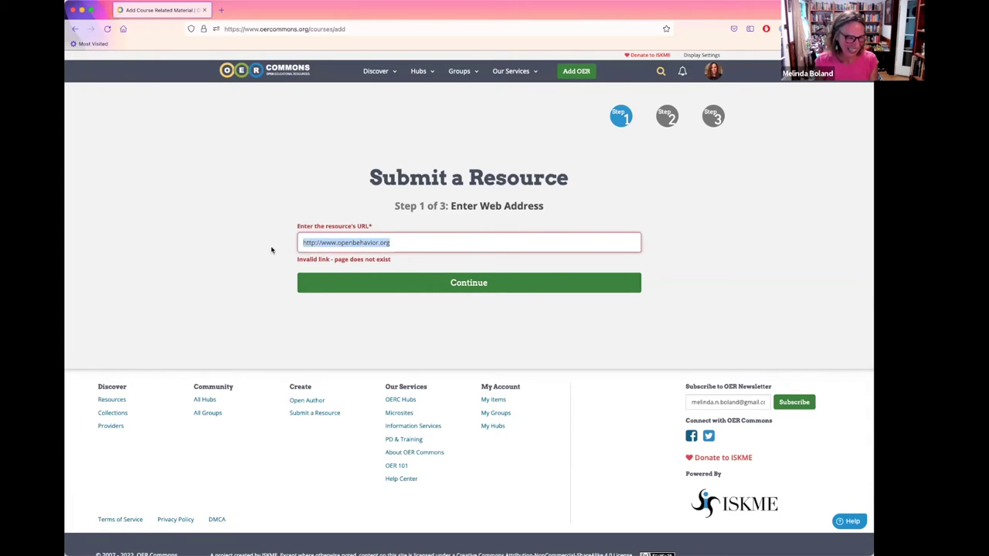
key(BackSpace)
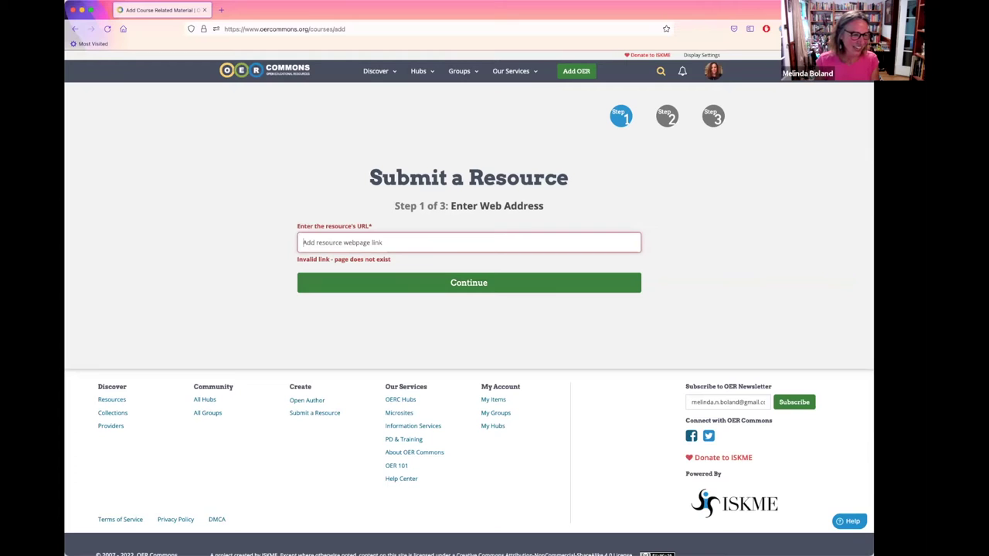
click(355, 241)
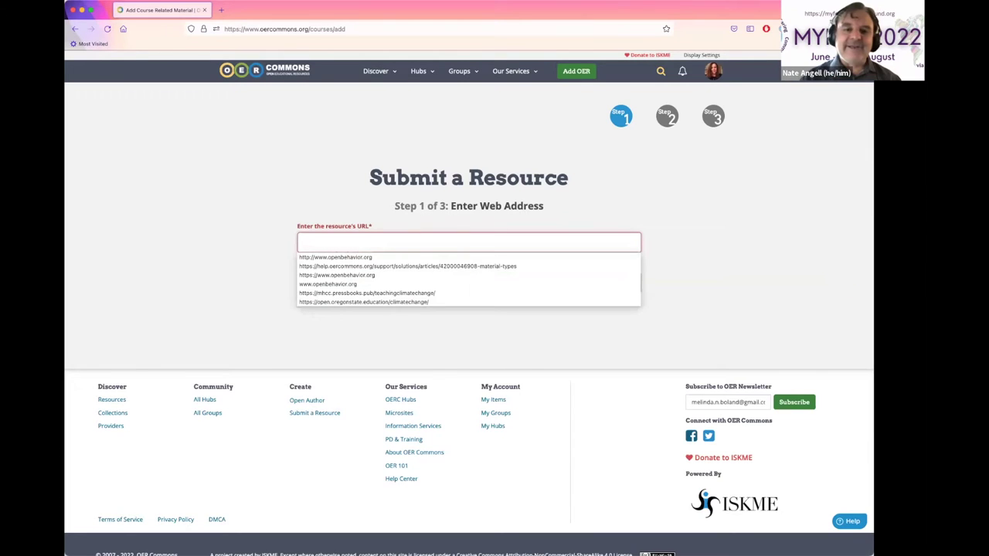
text(https://www.openbehaviorsig.org/)
click(490, 286)
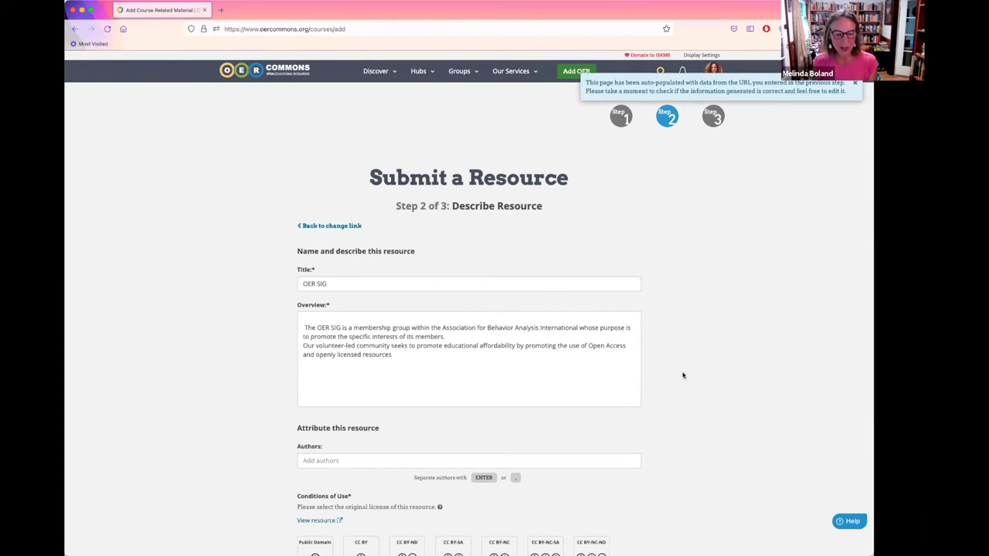
scroll(718, 349, down, 2)
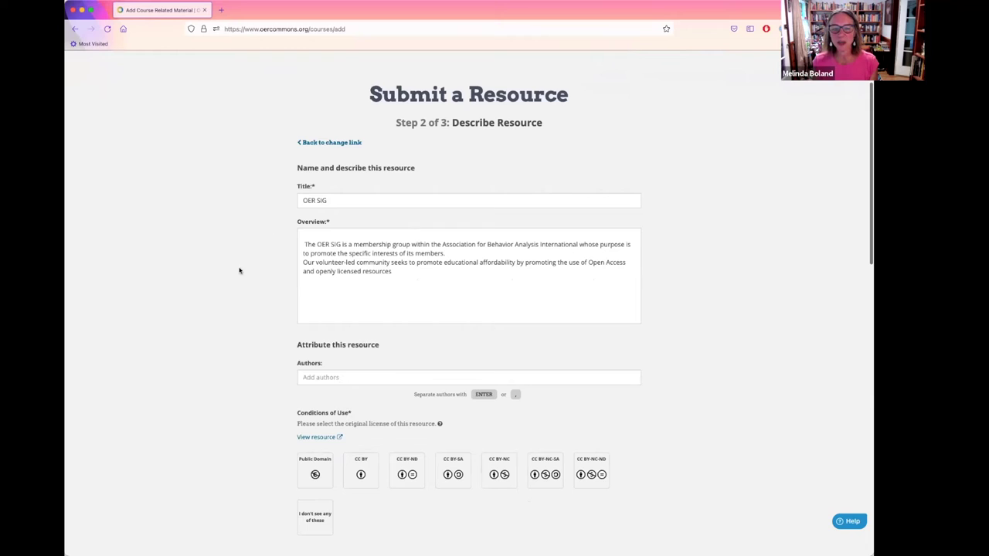
click(304, 244)
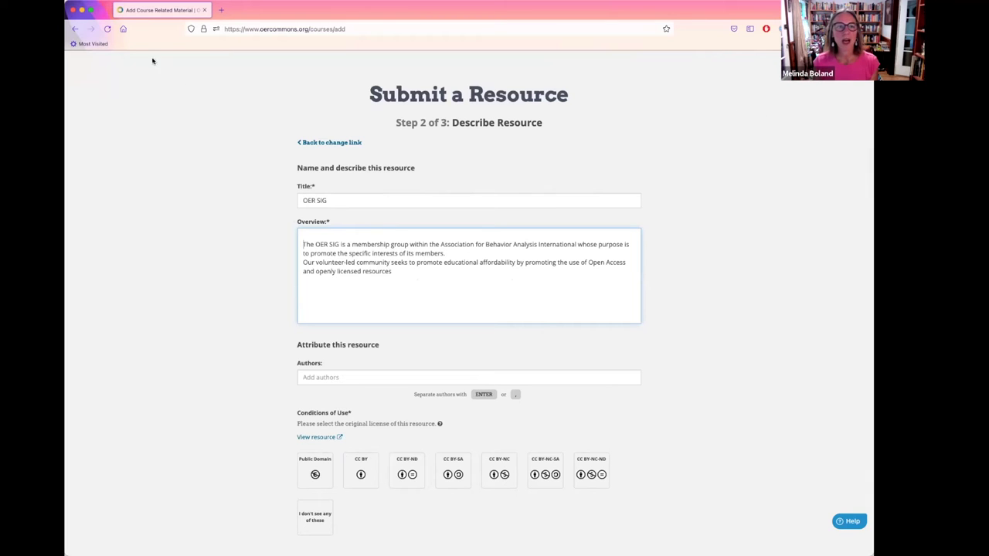
click(222, 10)
text(https://www.openbehaviorsig.org)
key(Return)
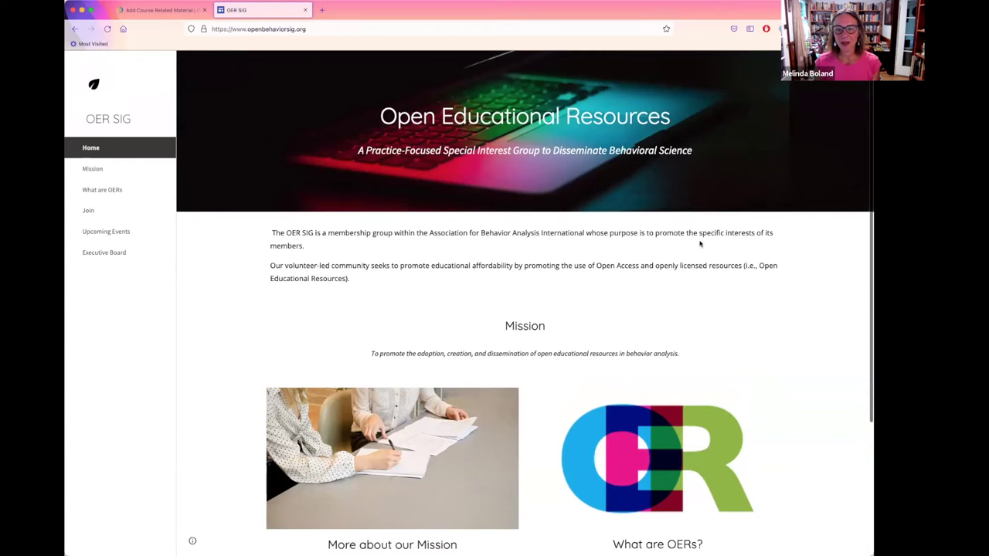
scroll(362, 289, down, 2)
- Enter the OER SIG site's author name in the Authors field, checking the site for it
scroll(340, 249, up, 2)
click(165, 14)
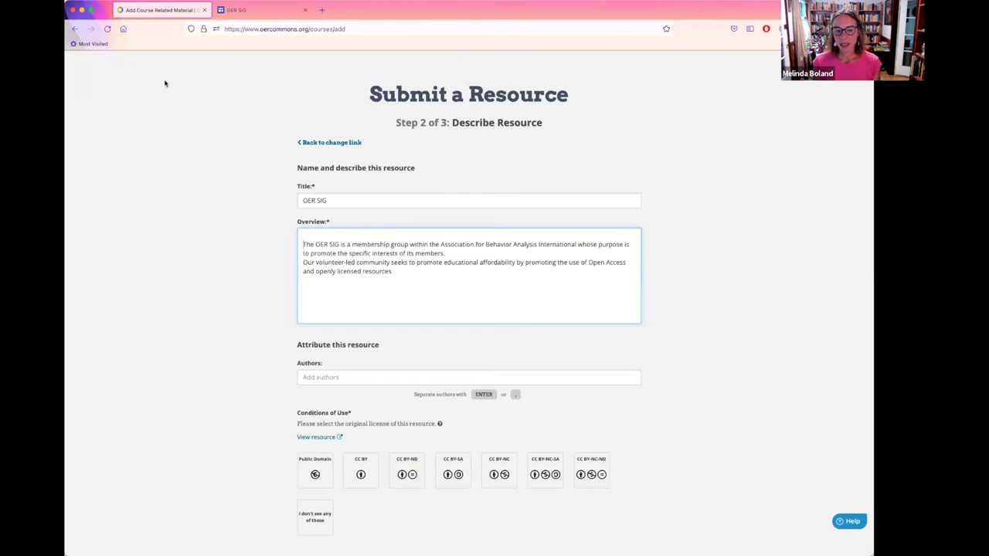
scroll(224, 294, down, 2)
click(320, 300)
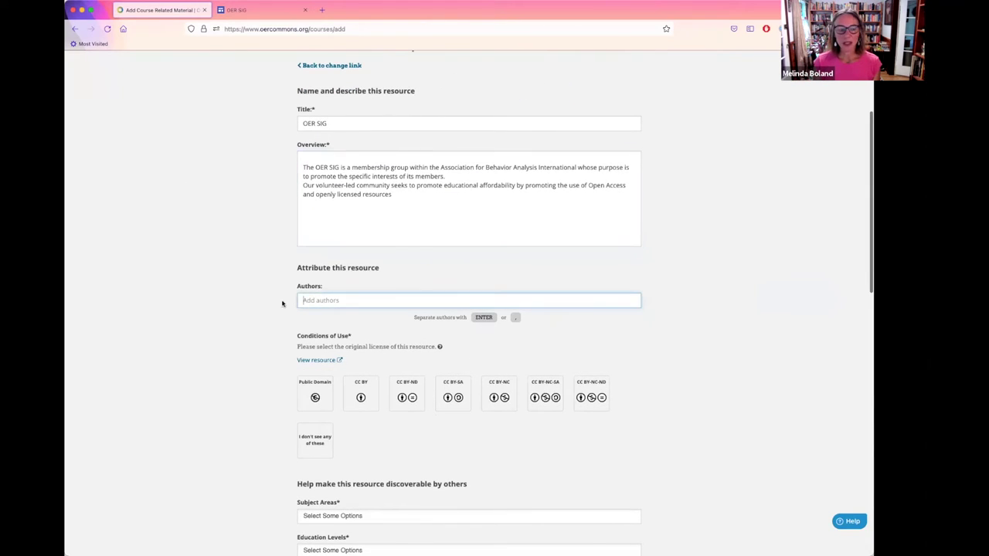
click(237, 10)
scroll(246, 321, down, 5)
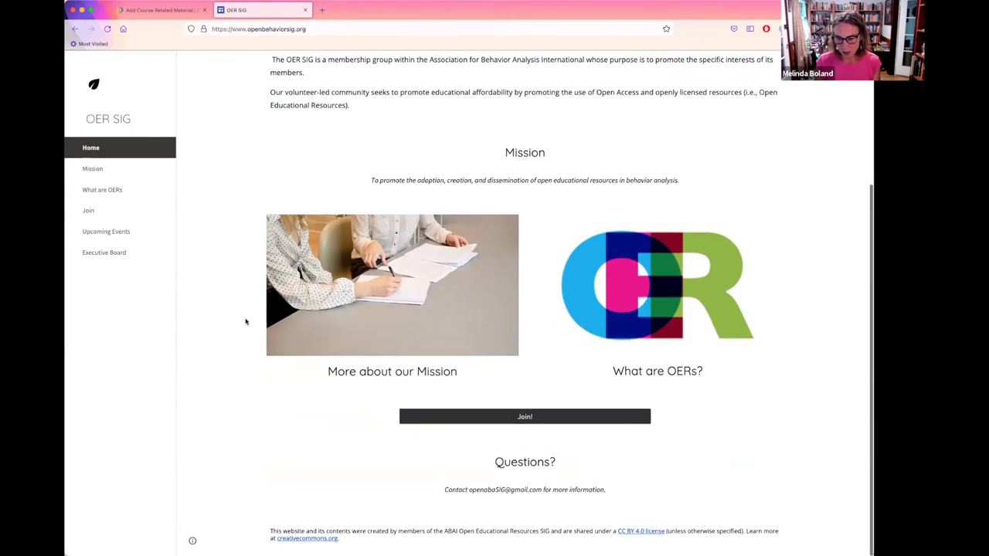
scroll(246, 321, up, 5)
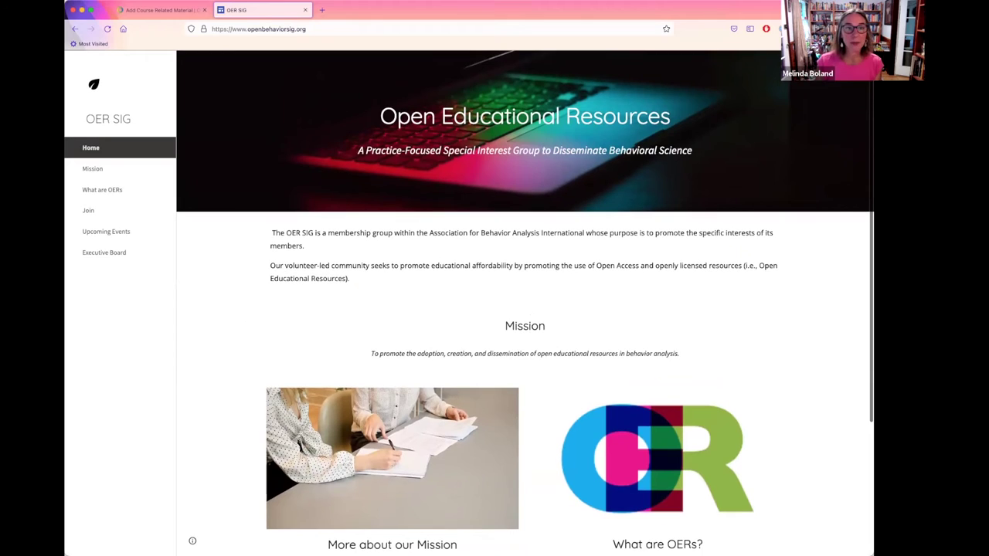
click(163, 10)
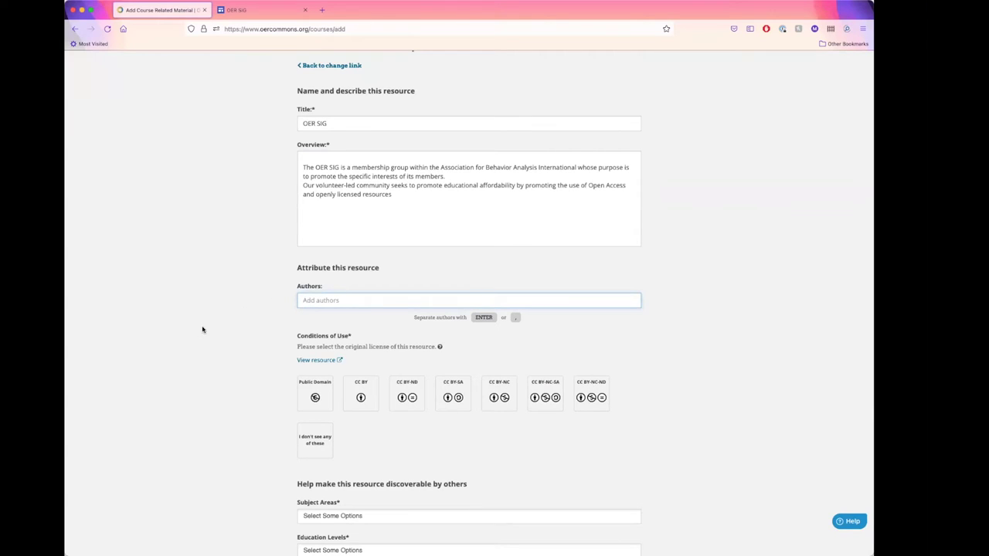
text(V)
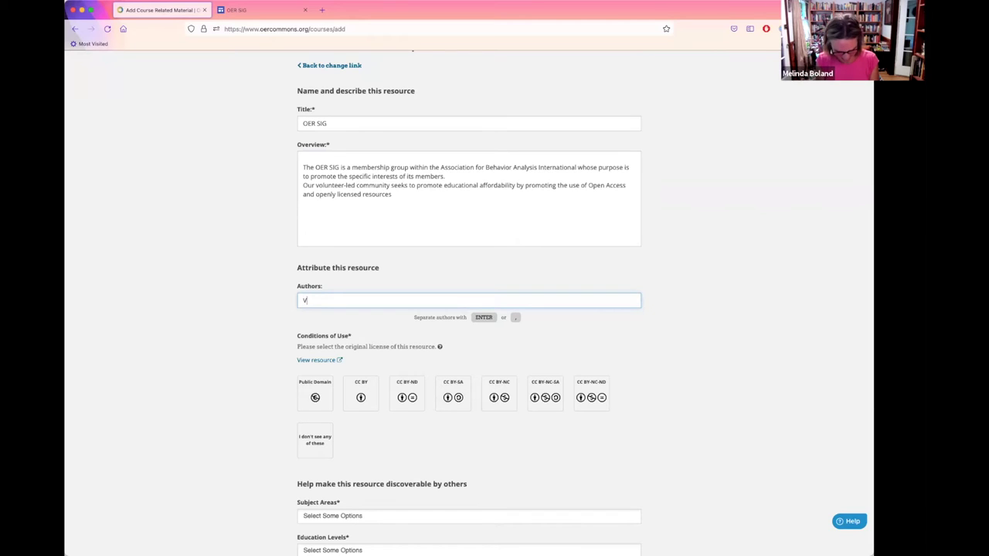
text(eronica Howard)
key(Return)
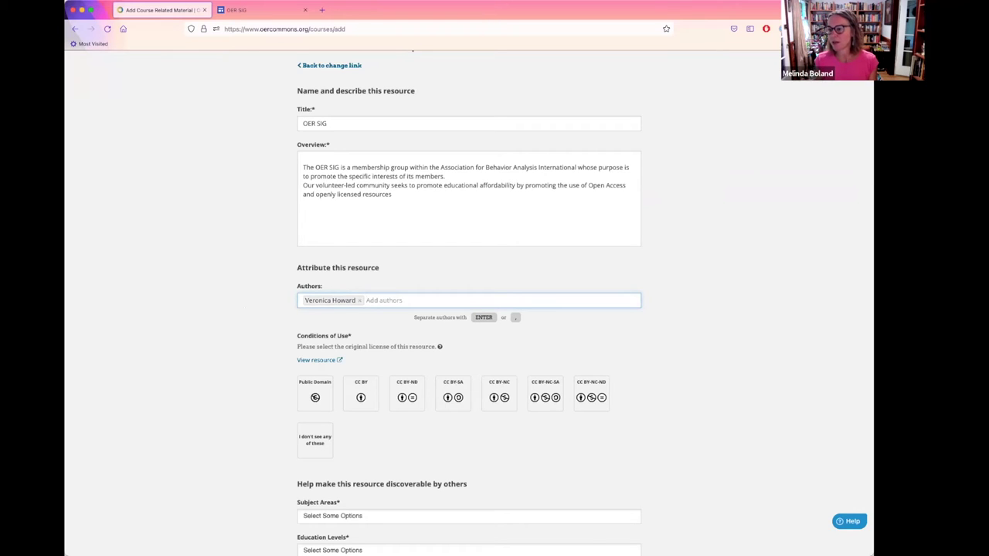
scroll(694, 346, down, 3)
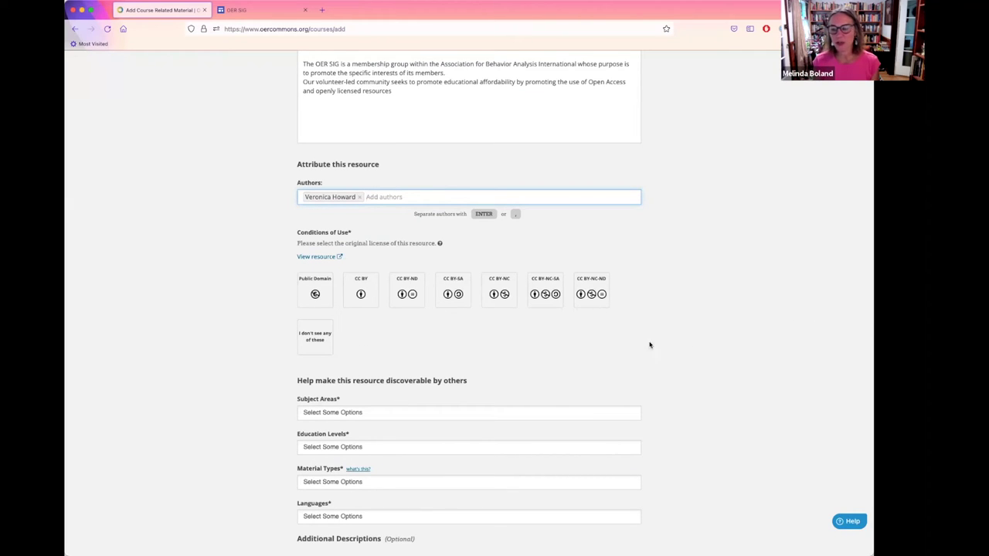
- Set Conditions of Use to CC BY (Attribution), matching the OER SIG site's licence
click(357, 290)
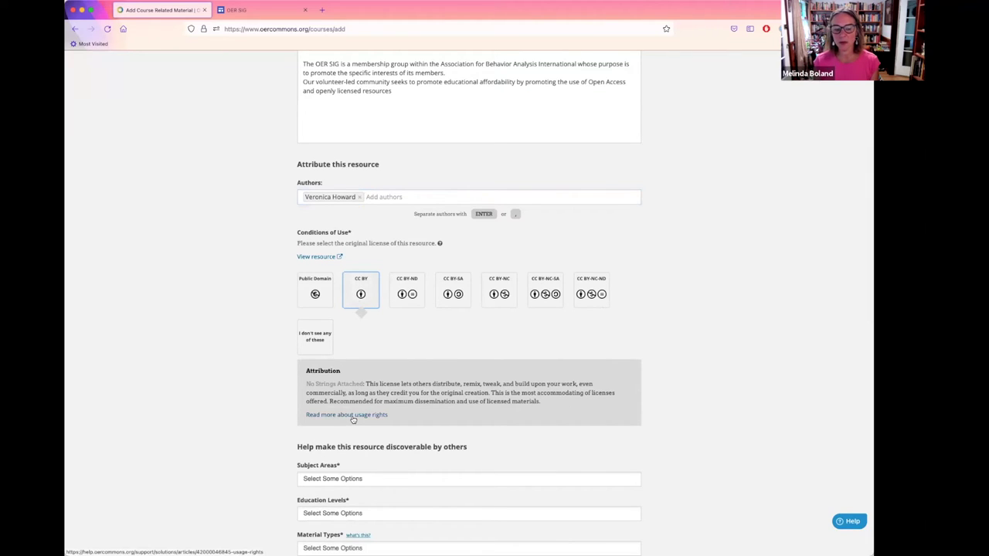
click(406, 292)
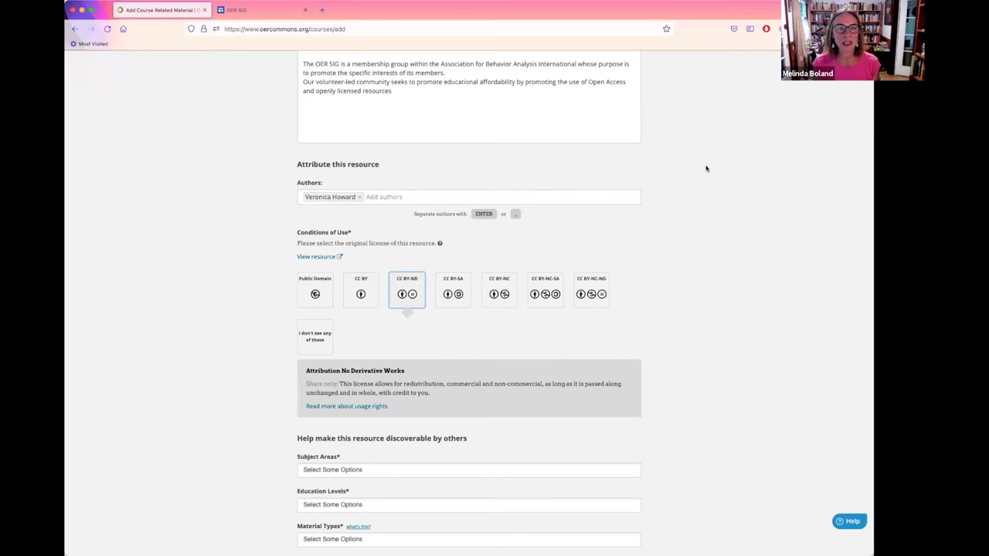
click(247, 10)
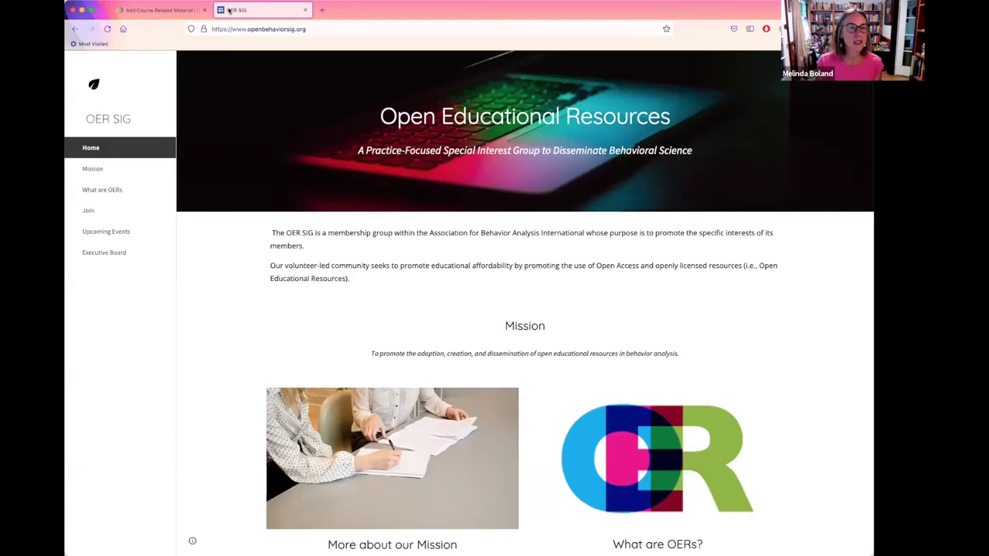
scroll(453, 342, down, 5)
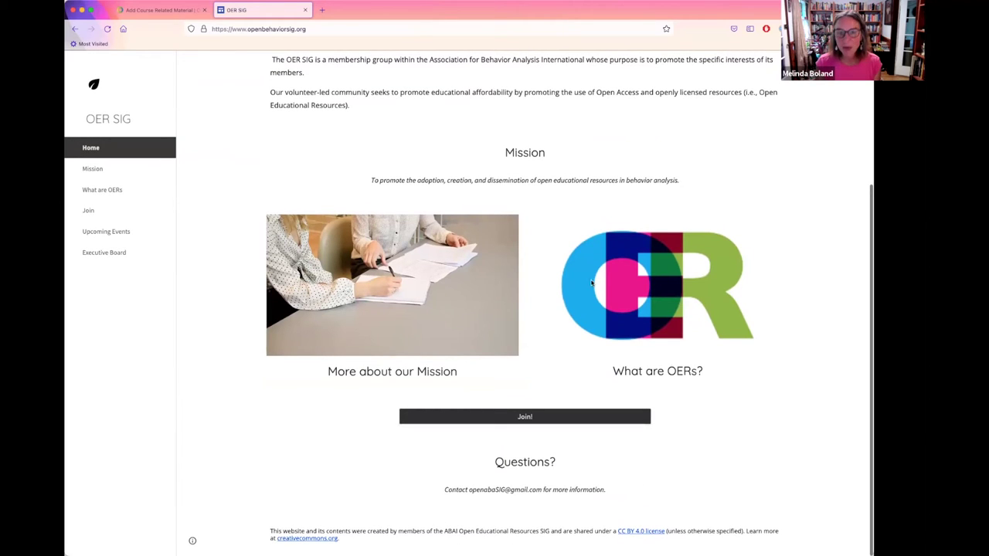
click(144, 9)
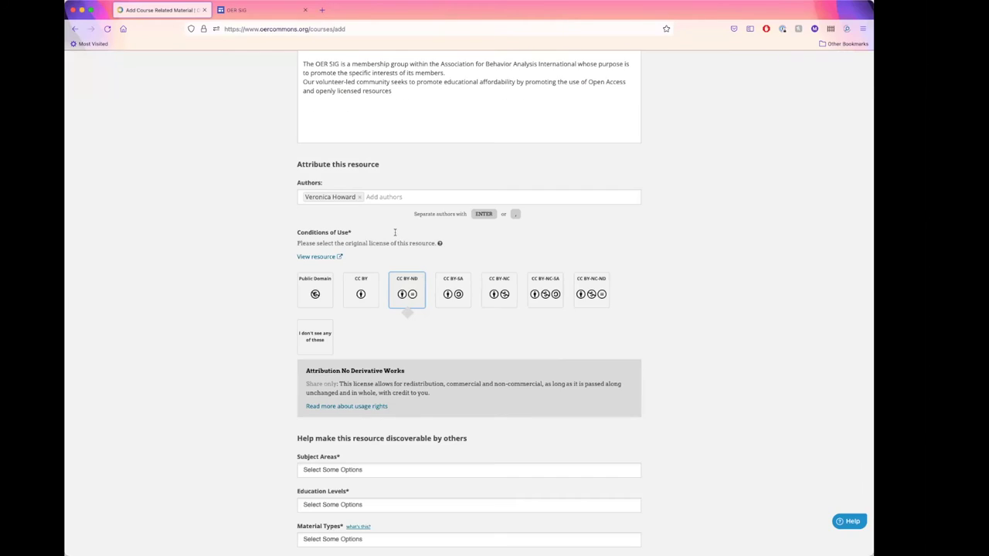
scroll(699, 311, down, 4)
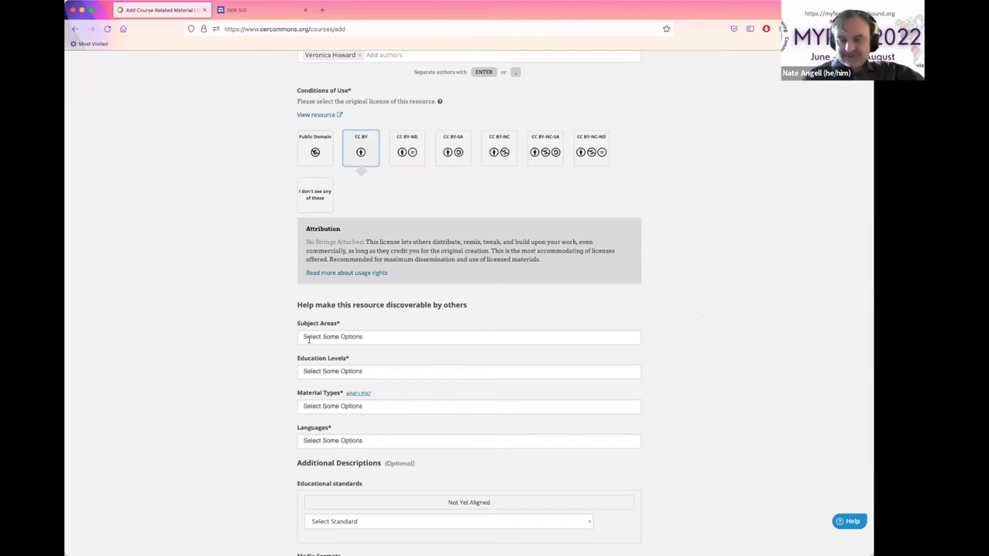
- Set the subject area to Education and the education level to Graduate / Professional
click(308, 338)
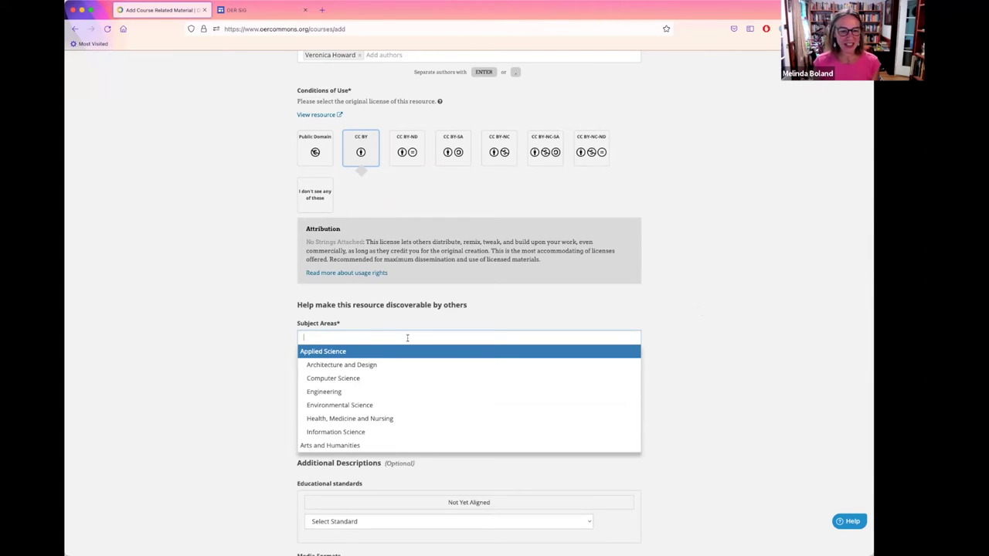
text(edu)
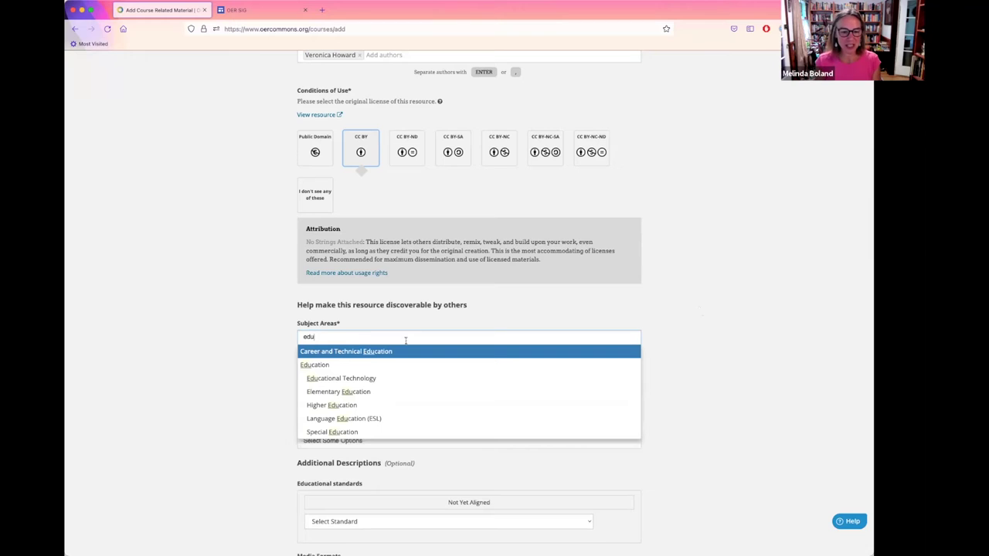
click(317, 366)
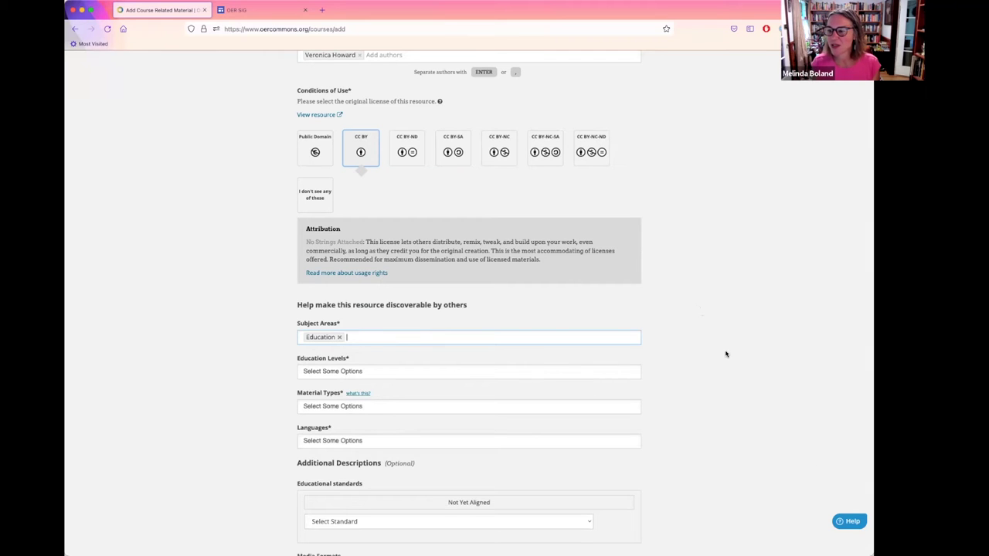
scroll(726, 353, down, 2)
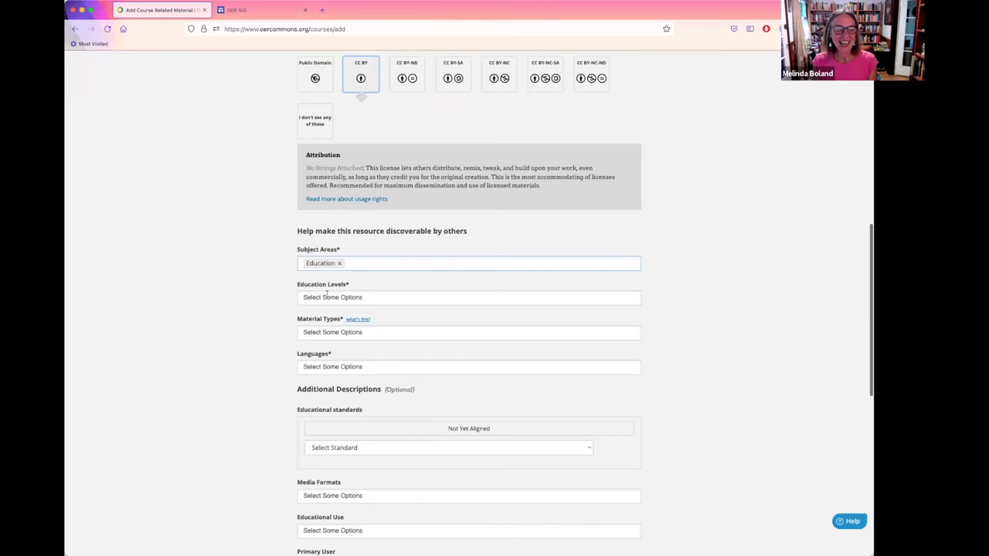
click(331, 297)
scroll(363, 400, down, 2)
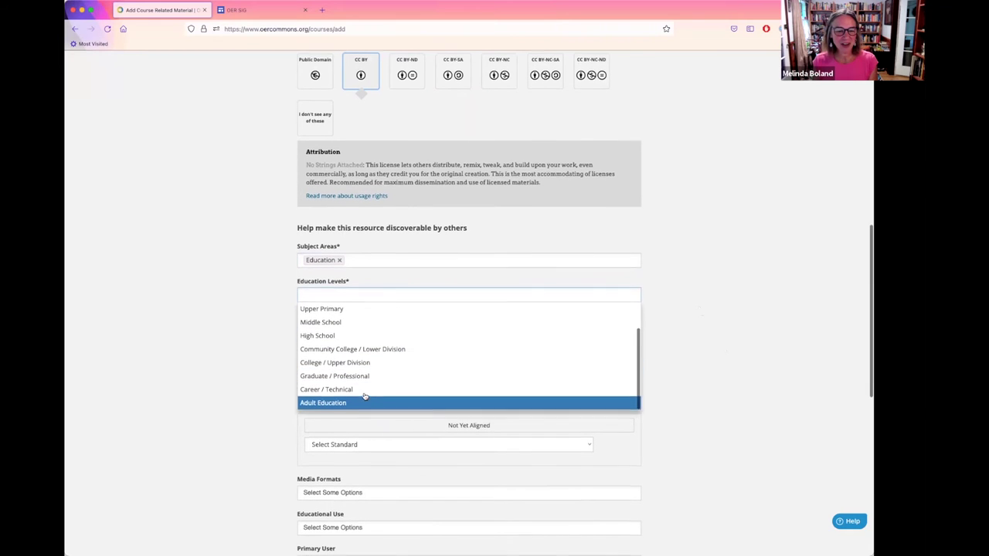
click(355, 378)
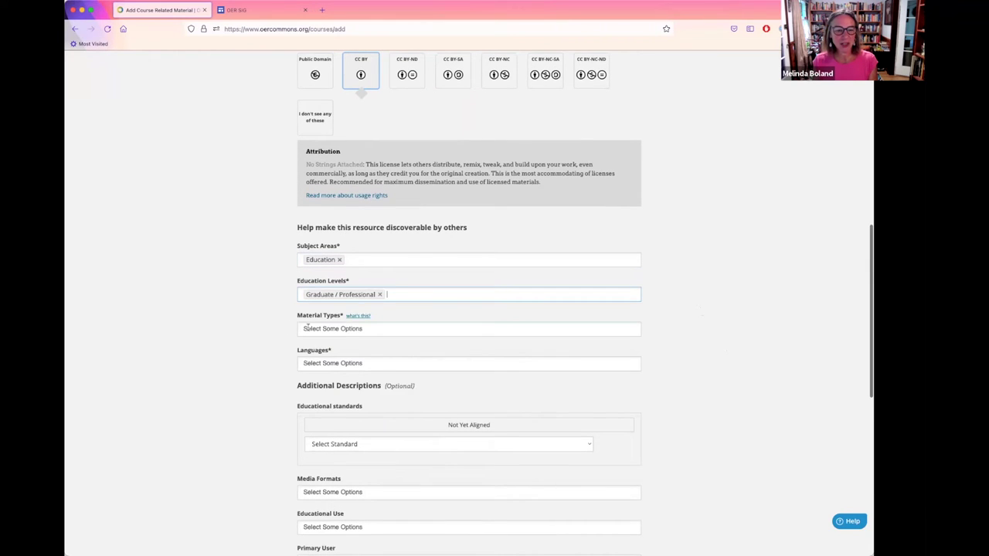
- Set the material type to Teaching/Learning Strategy and the language to English
click(307, 327)
scroll(402, 360, down, 3)
scroll(402, 360, down, 4)
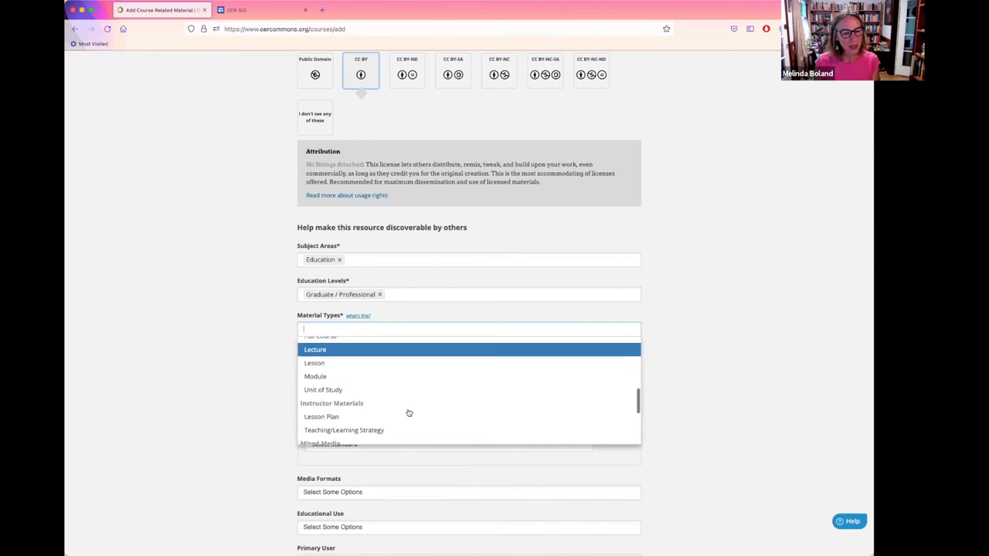
scroll(408, 413, down, 3)
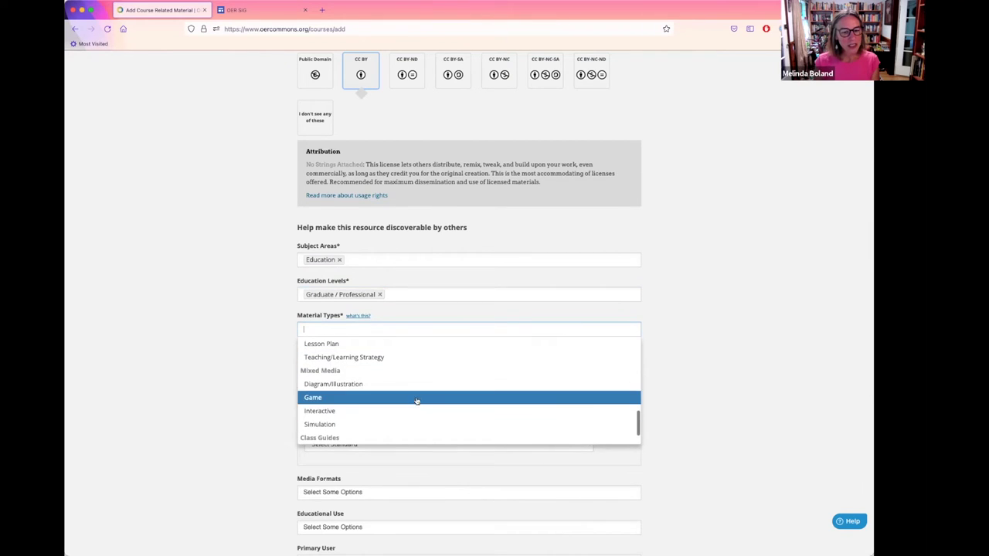
click(368, 358)
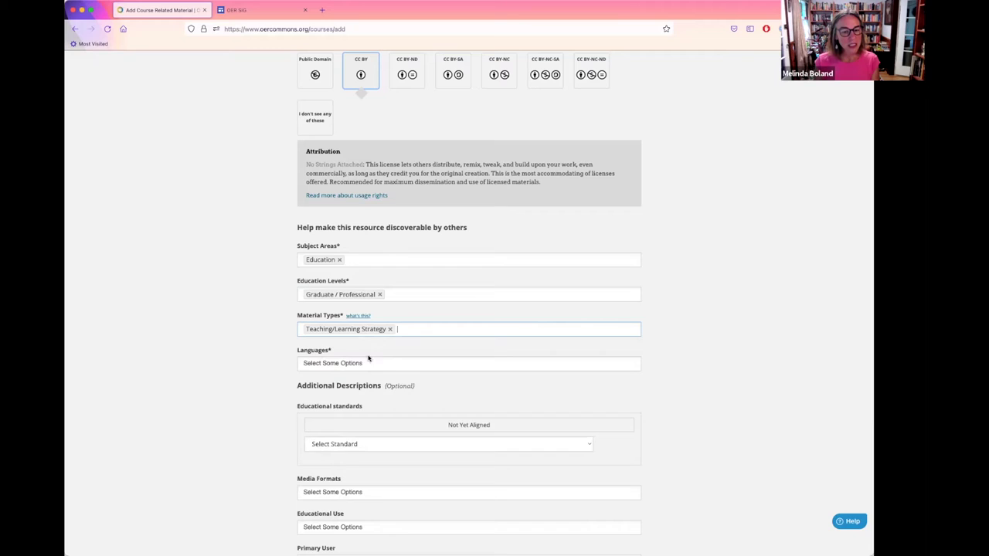
click(324, 364)
text(eng)
key(Tab)
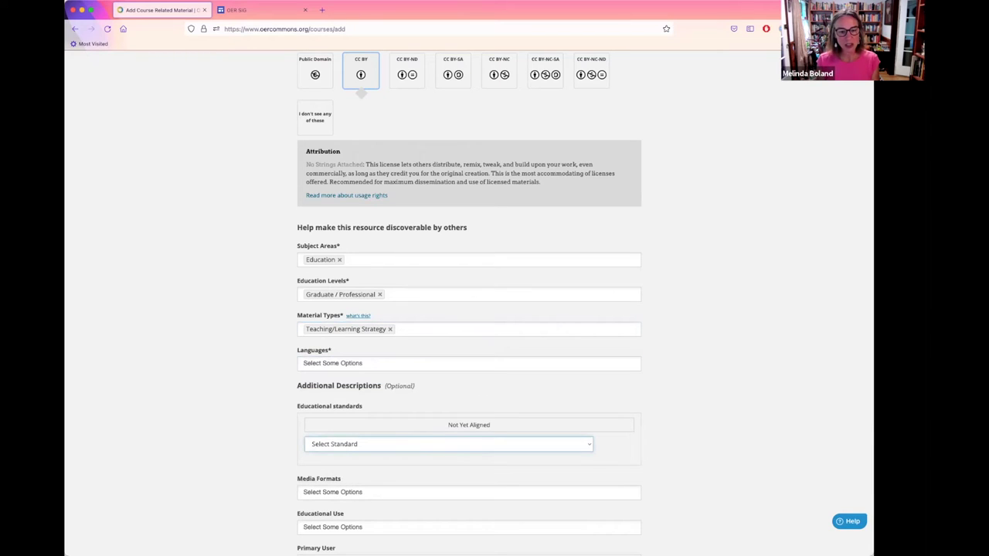
click(345, 365)
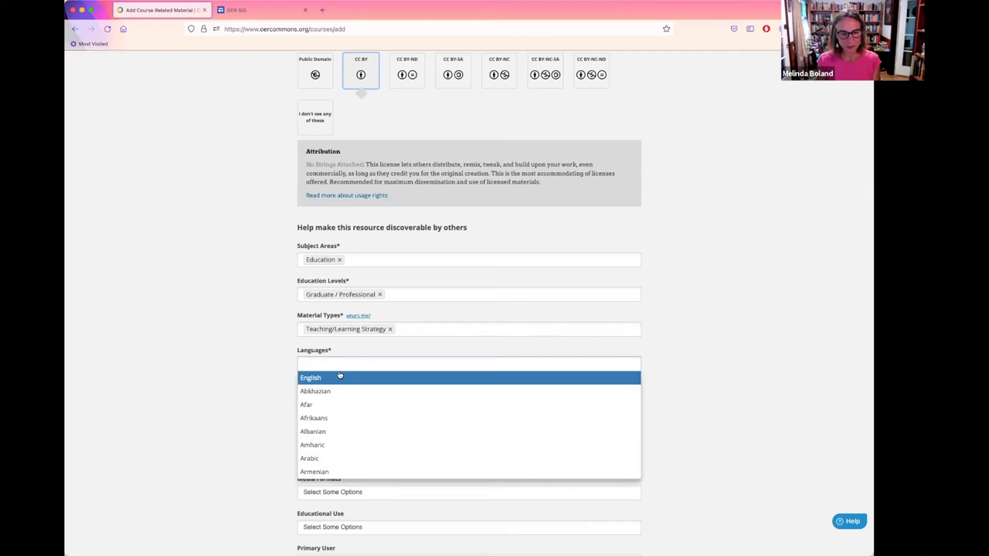
click(320, 376)
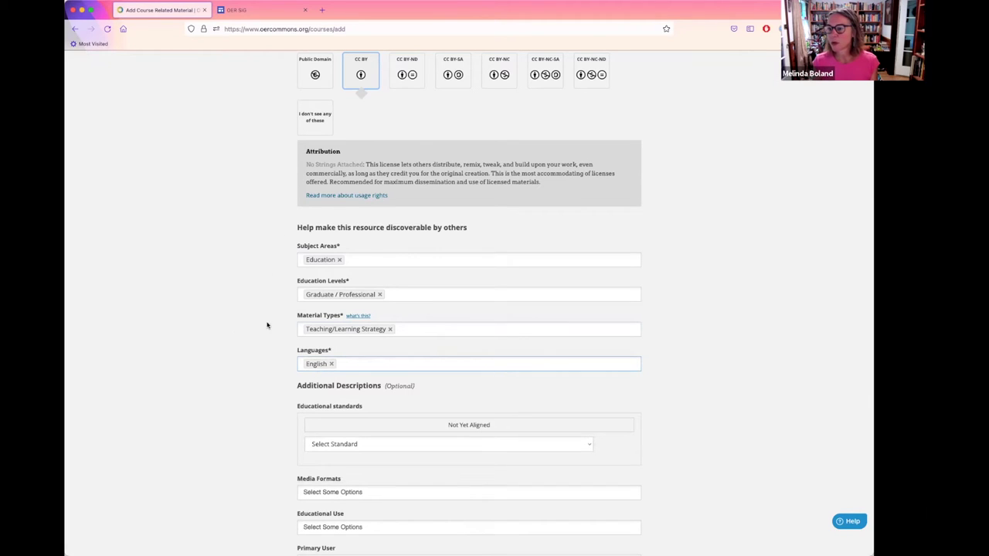
scroll(267, 325, down, 5)
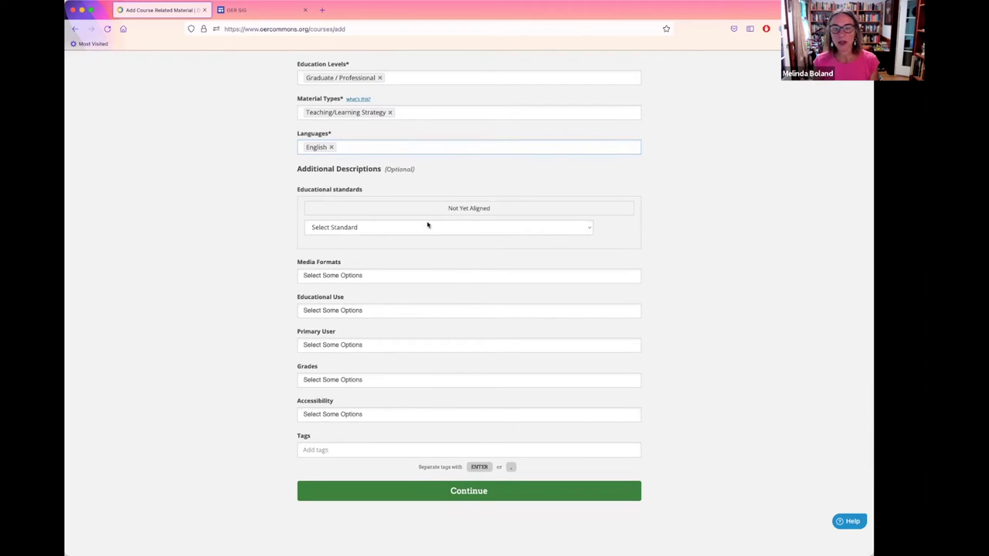
- Skip educational standards; set media format Text/HTML and educational use Professional Development
click(453, 227)
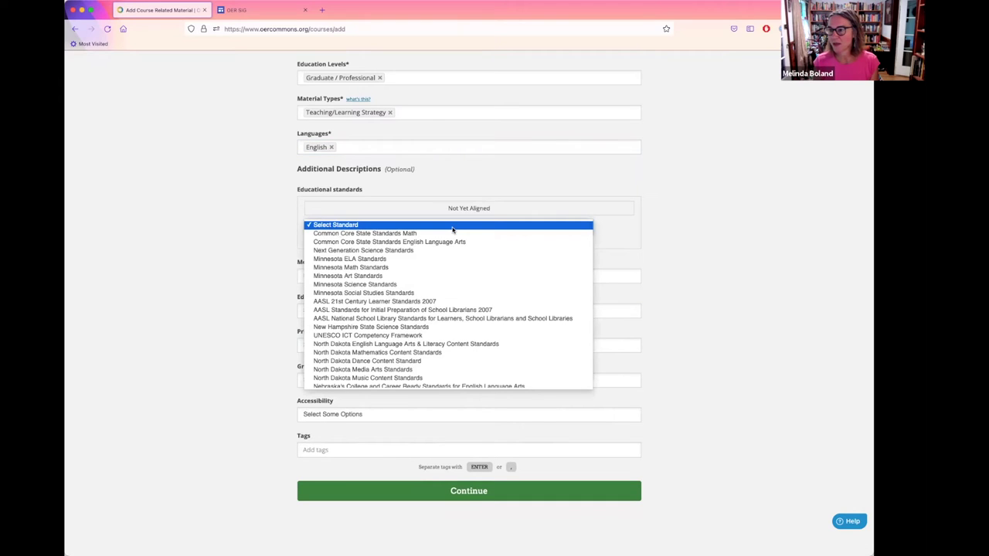
click(774, 256)
scroll(234, 254, down, 2)
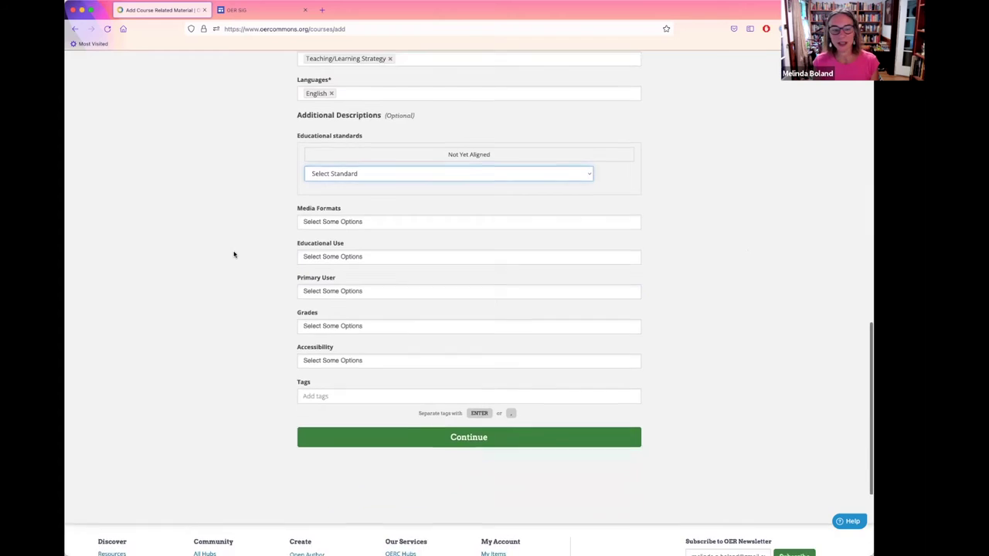
click(317, 196)
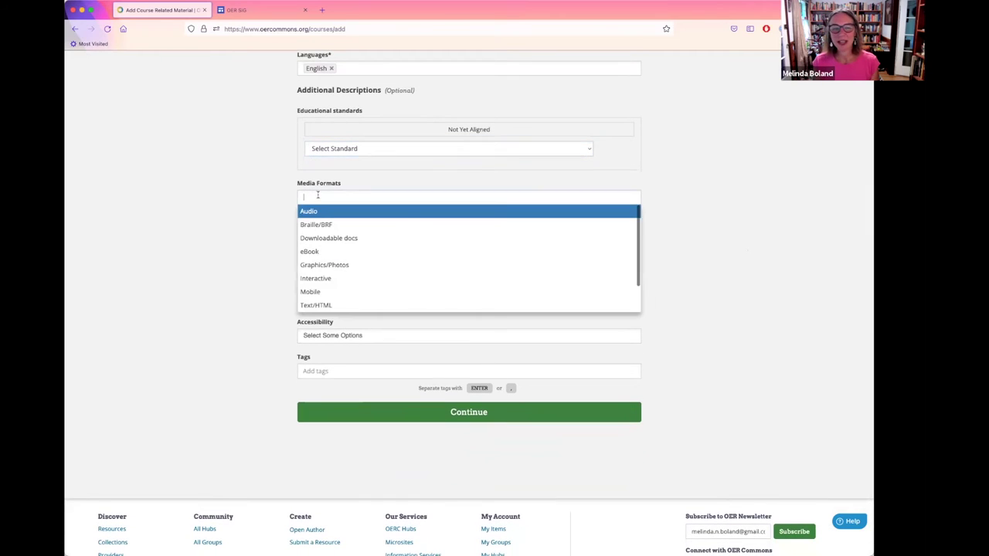
click(306, 305)
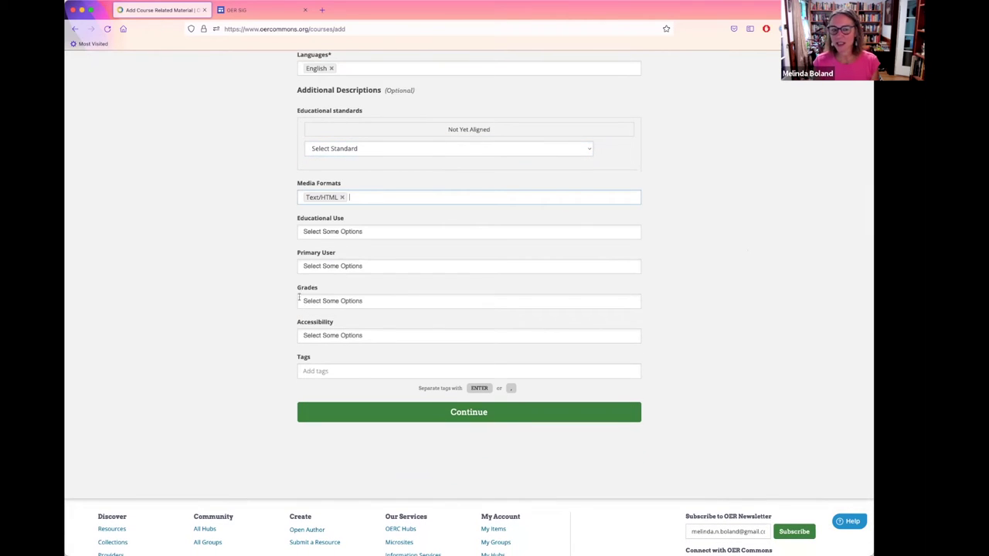
click(327, 231)
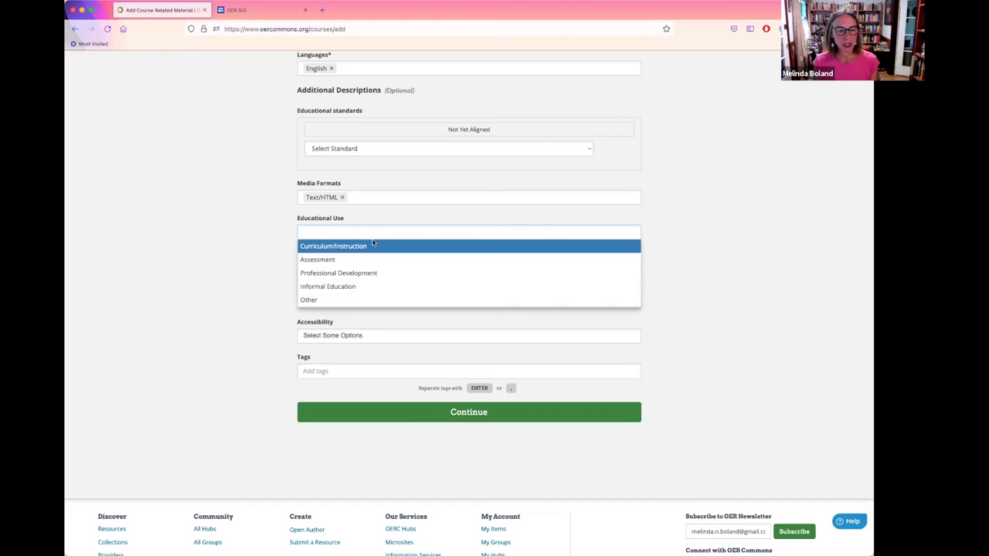
click(367, 273)
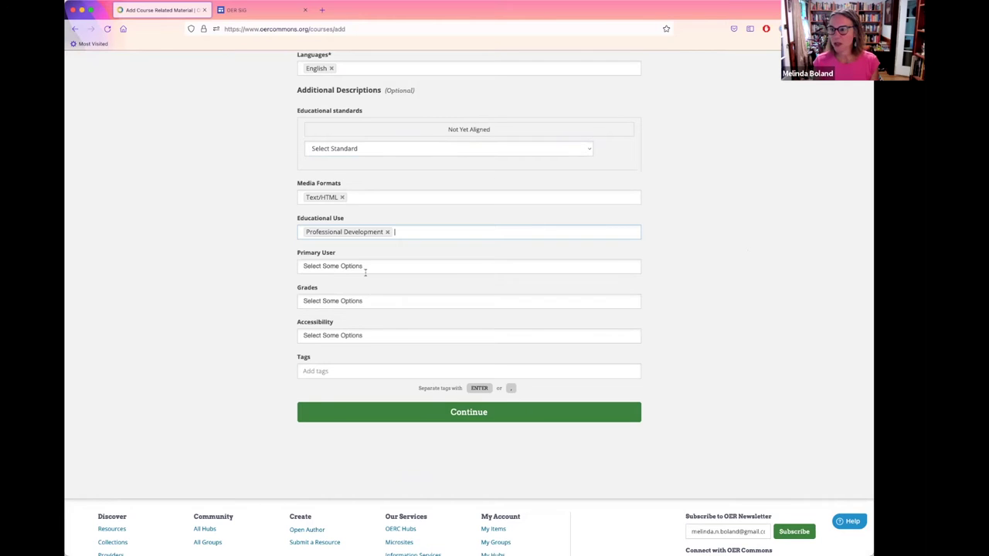
- Add Librarian, Administrator and Teacher as primary users, leaving accessibility options unset
click(309, 263)
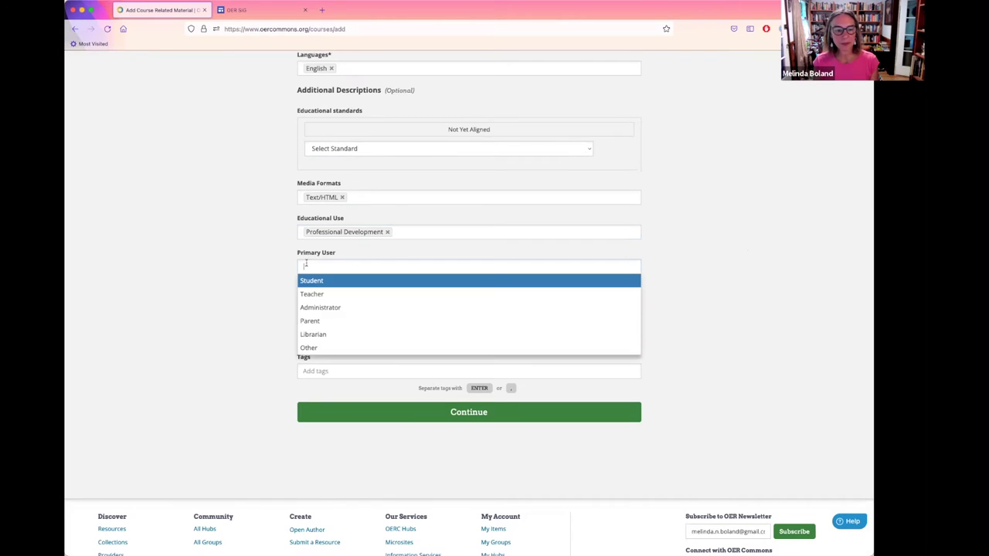
click(318, 334)
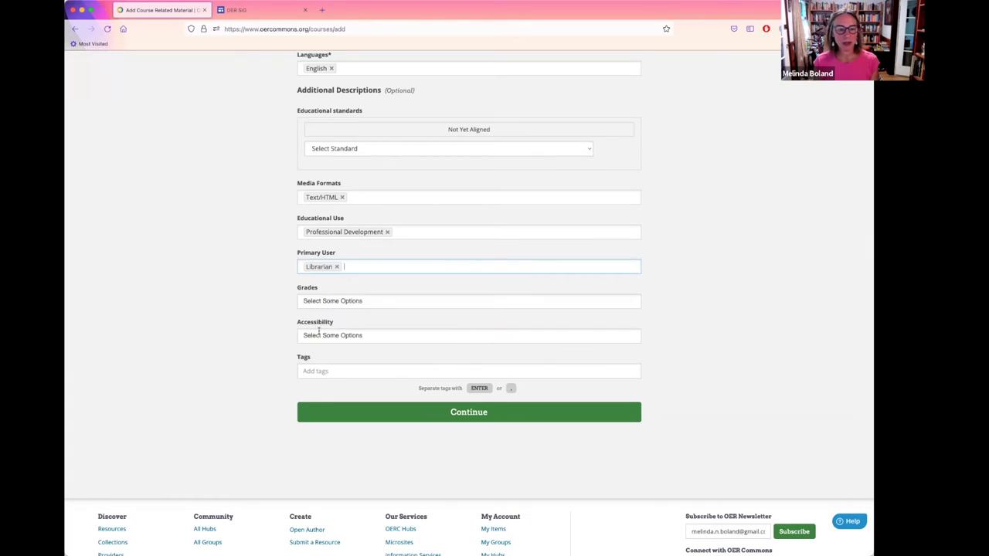
click(340, 266)
click(323, 305)
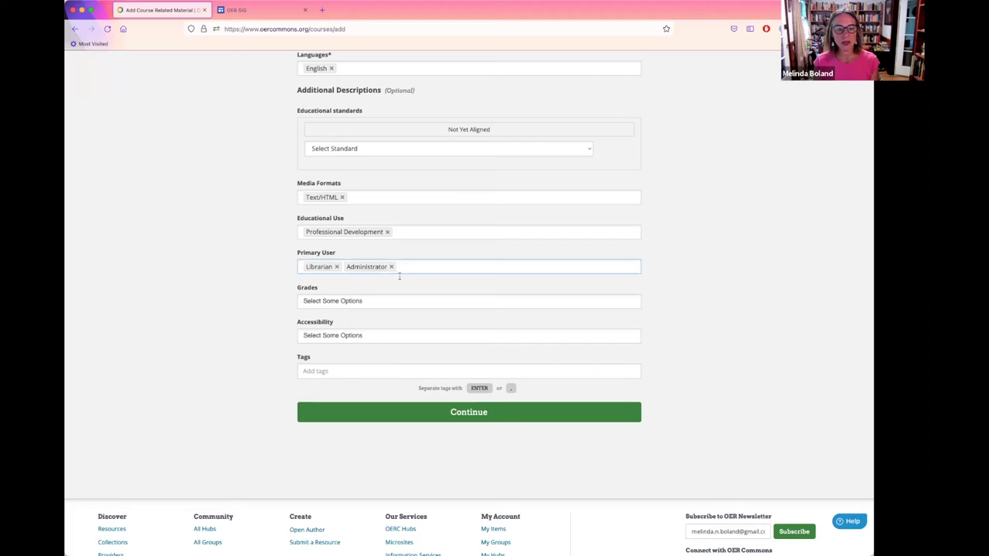
click(405, 267)
click(441, 283)
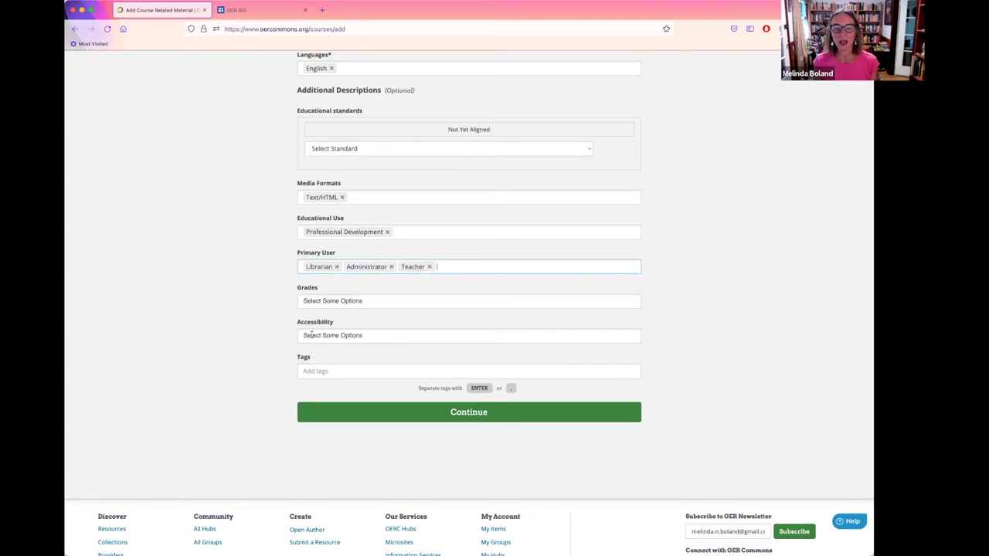
click(311, 334)
click(223, 236)
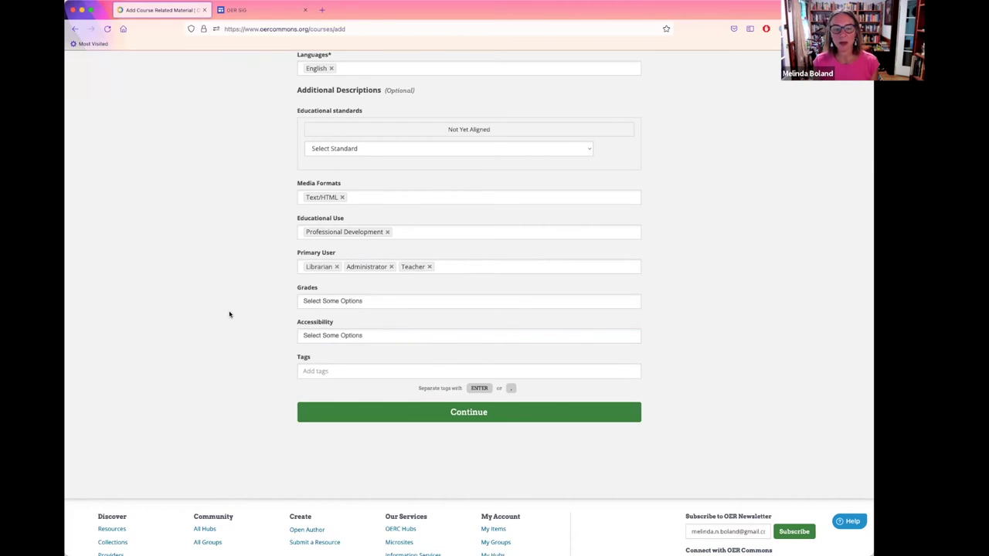
- Add 'behavior' as a tag on the resource, referring back to the OER SIG site
scroll(228, 315, down, 2)
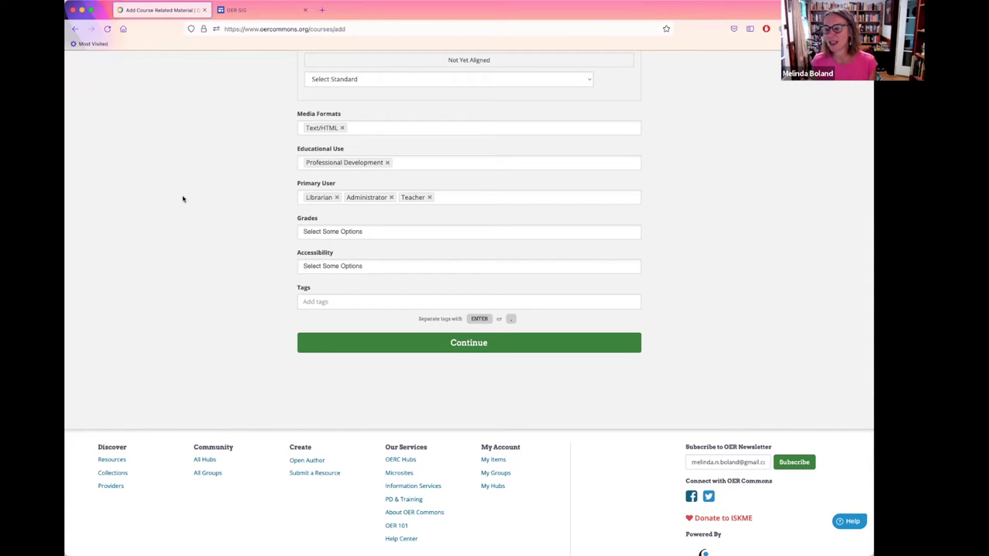
click(318, 301)
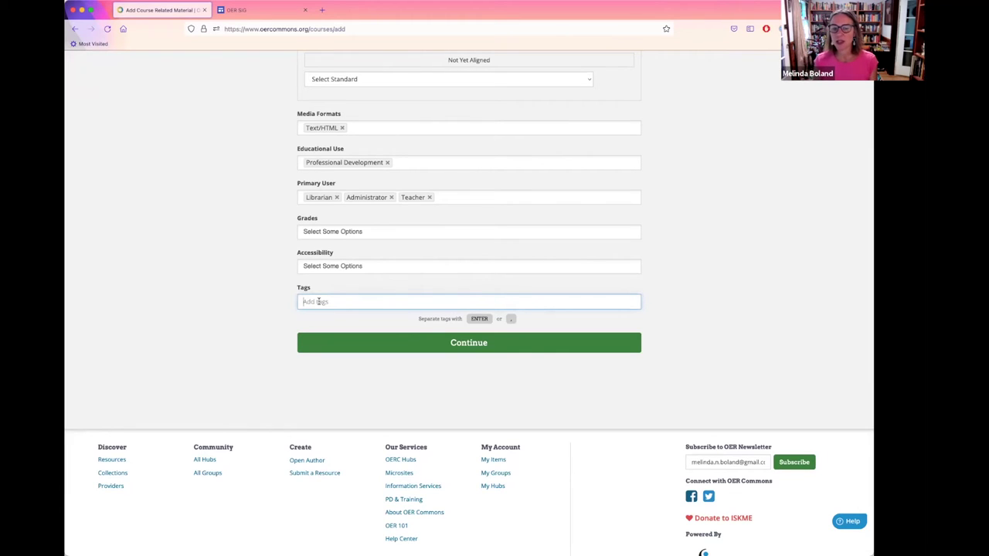
click(230, 11)
scroll(475, 154, up, 3)
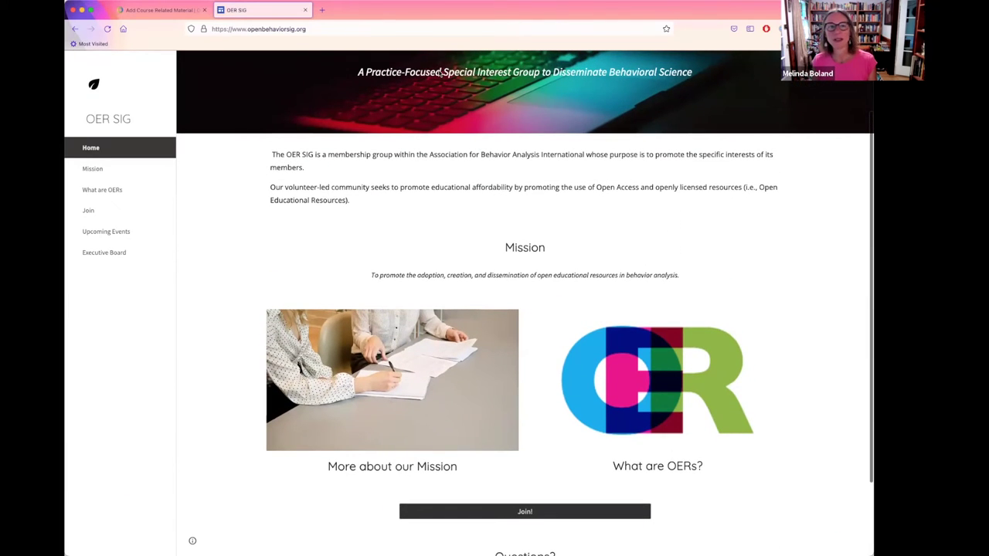
click(122, 9)
text(behavi)
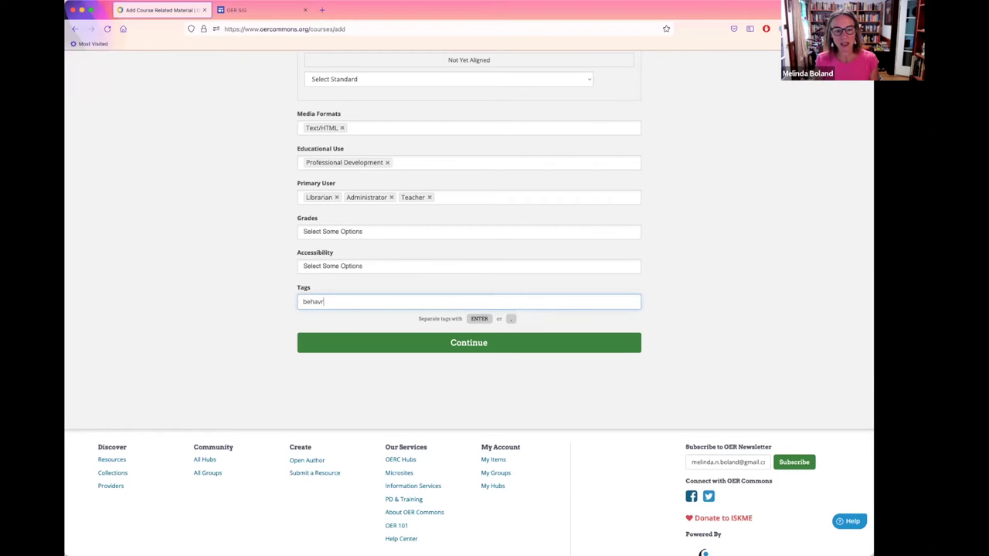
text(or)
key(Return)
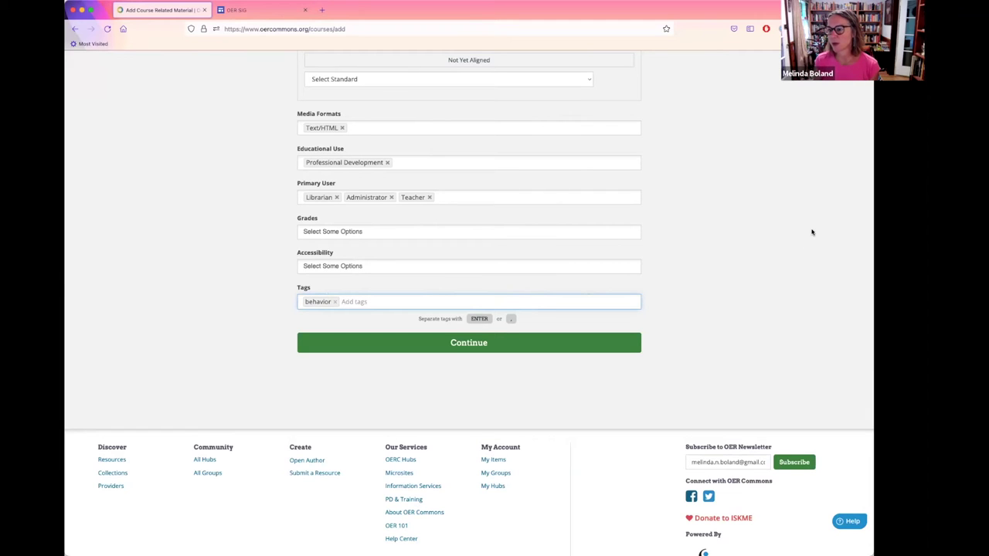
- Look over the Step 3 preview of the OER SIG resource and submit it for review
click(462, 350)
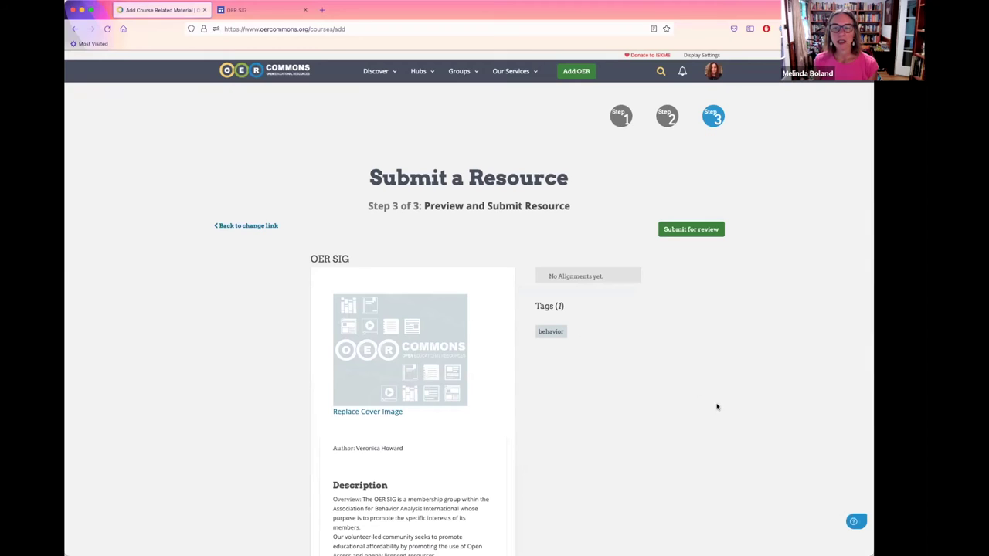
scroll(718, 406, down, 3)
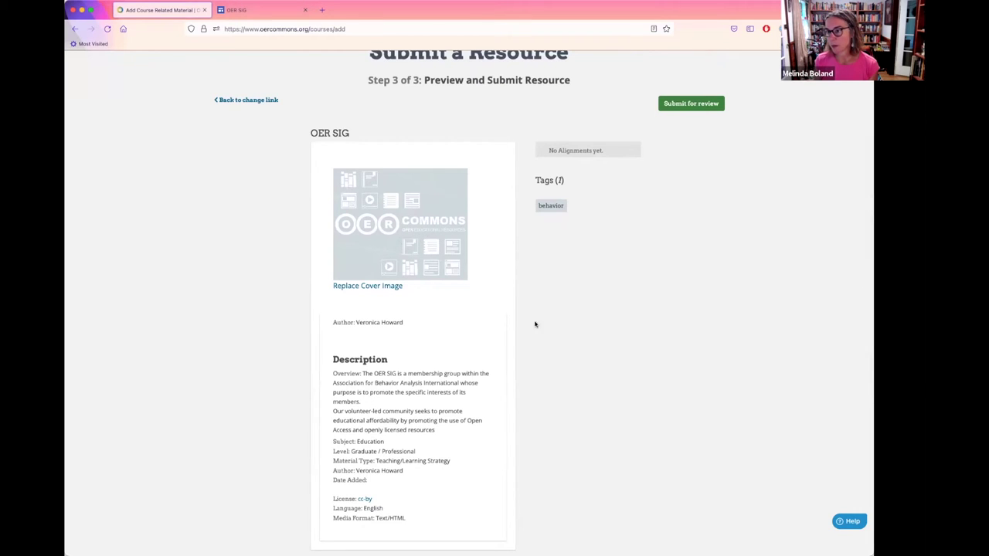
scroll(459, 463, down, 1)
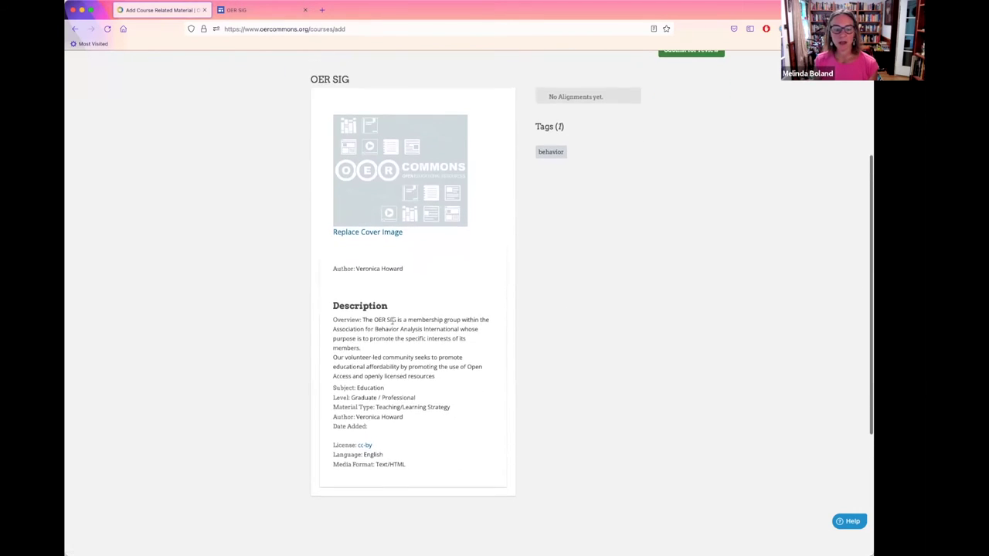
scroll(497, 358, up, 3)
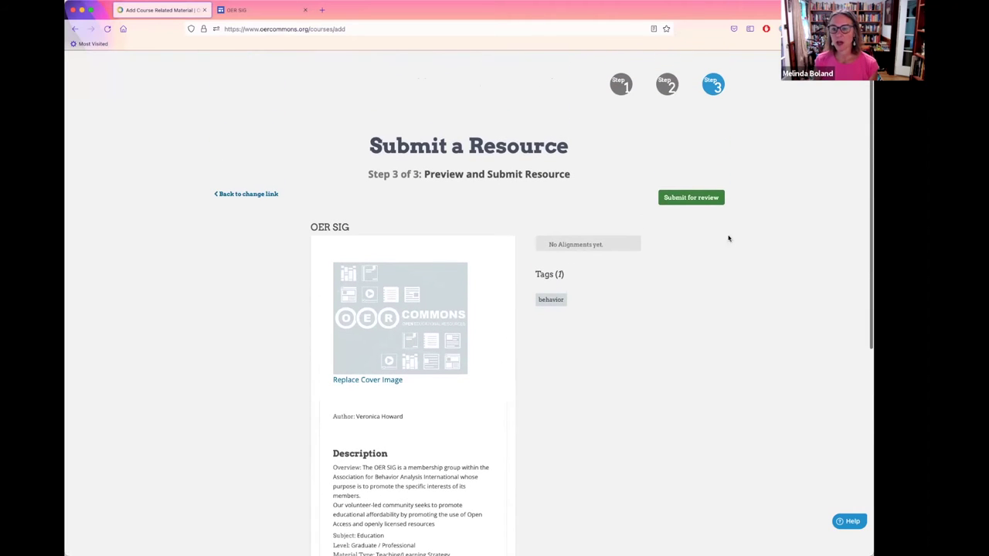
click(692, 199)
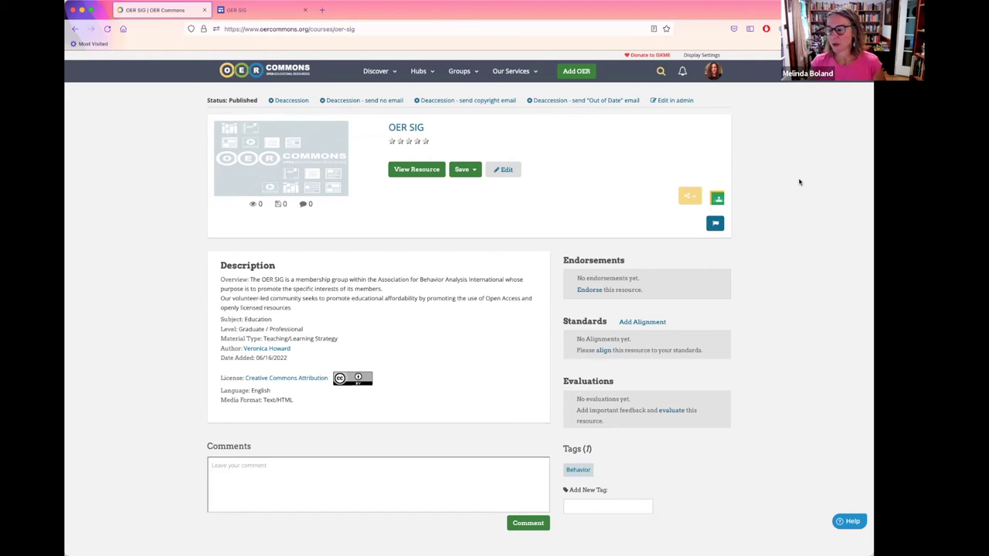
- Bring up the Hubs menu from the published OER SIG resource page
click(418, 71)
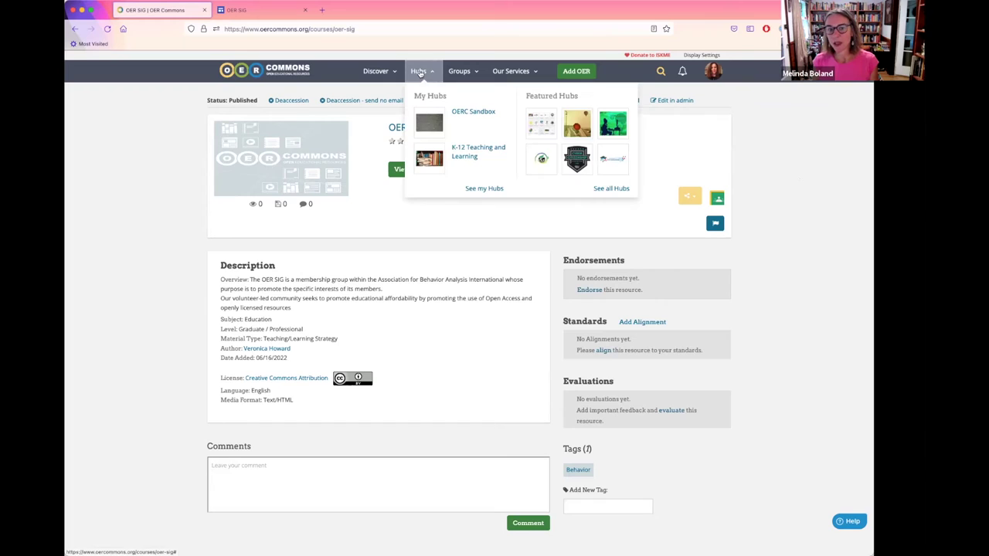
click(785, 177)
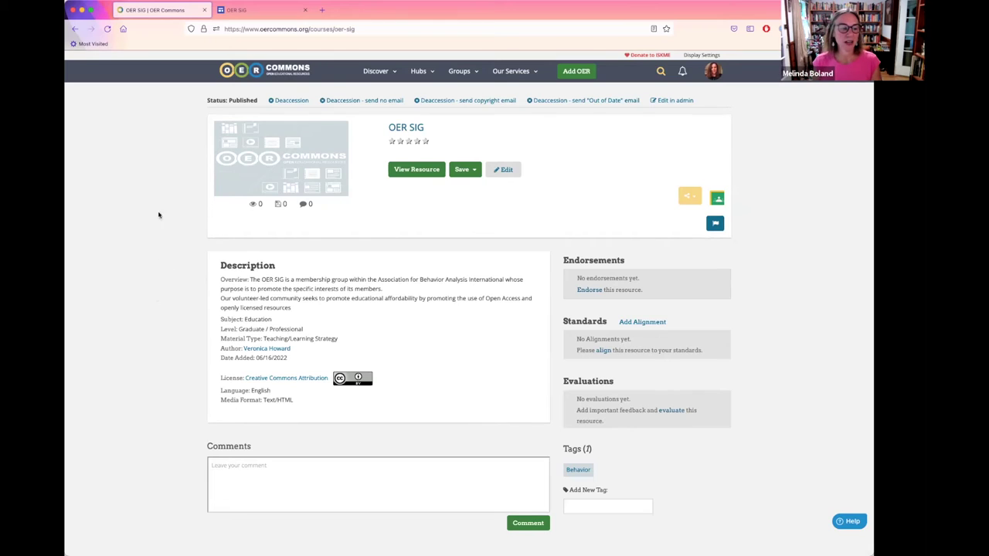
click(418, 70)
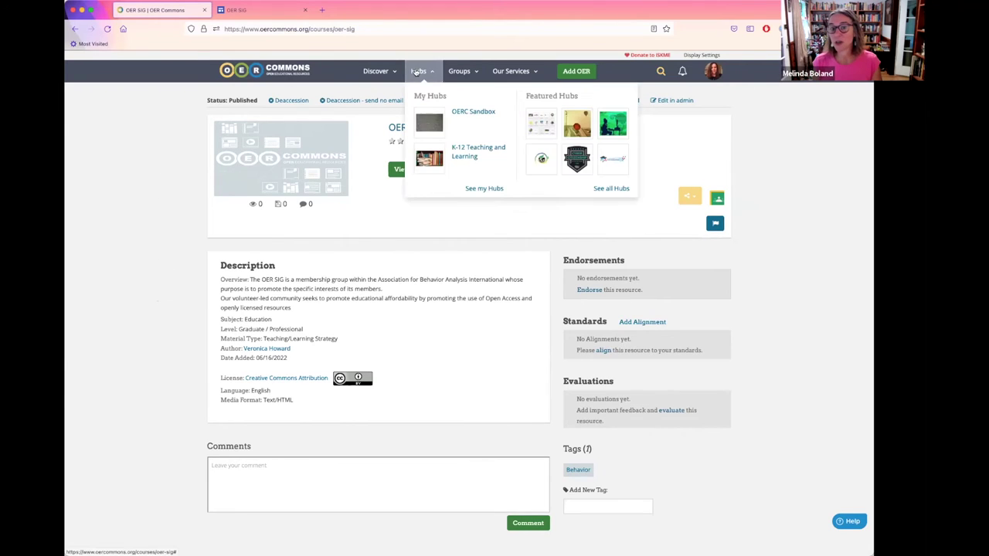
- Scroll the Discover Our Network Hubs directory, then show the Add OER menu choices
click(602, 189)
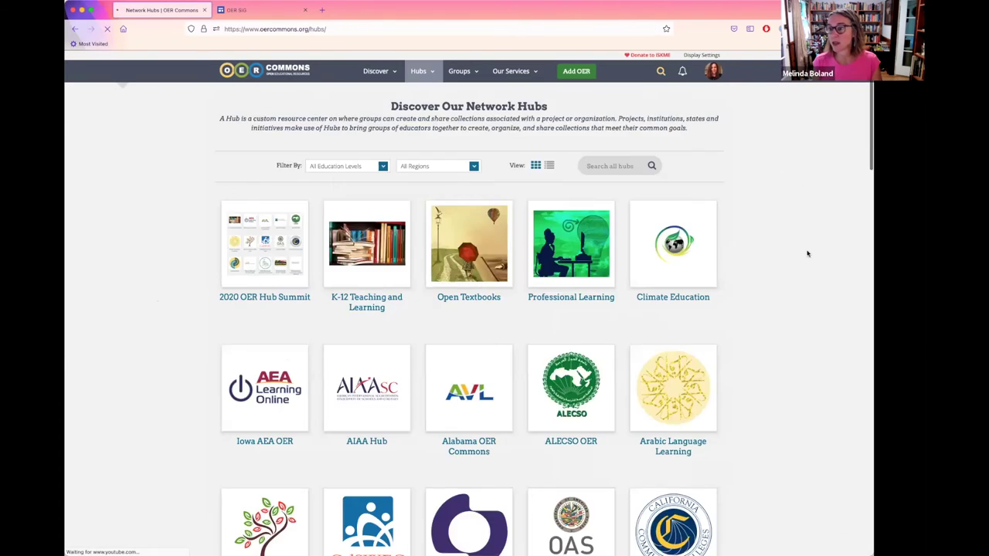
scroll(799, 315, down, 1)
scroll(800, 314, down, 5)
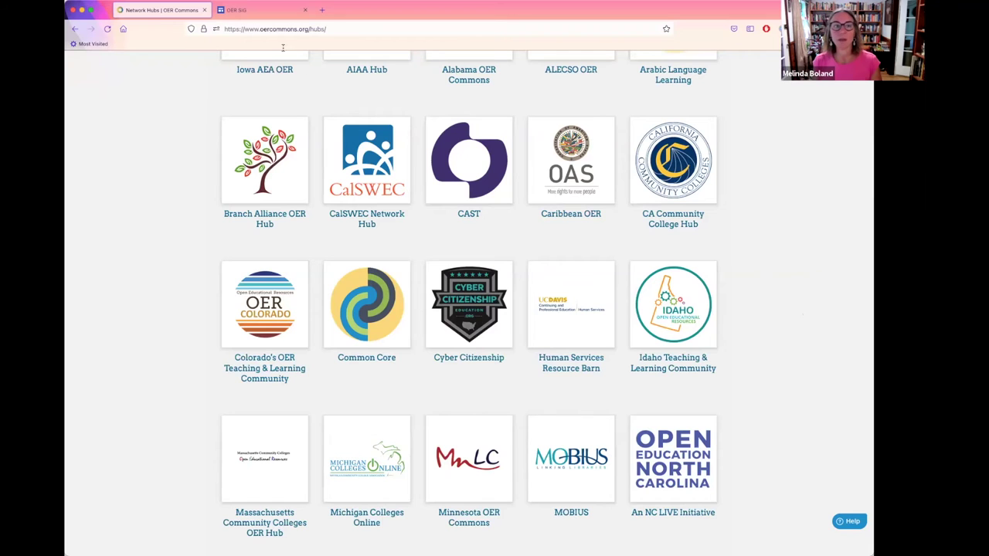
scroll(665, 88, up, 6)
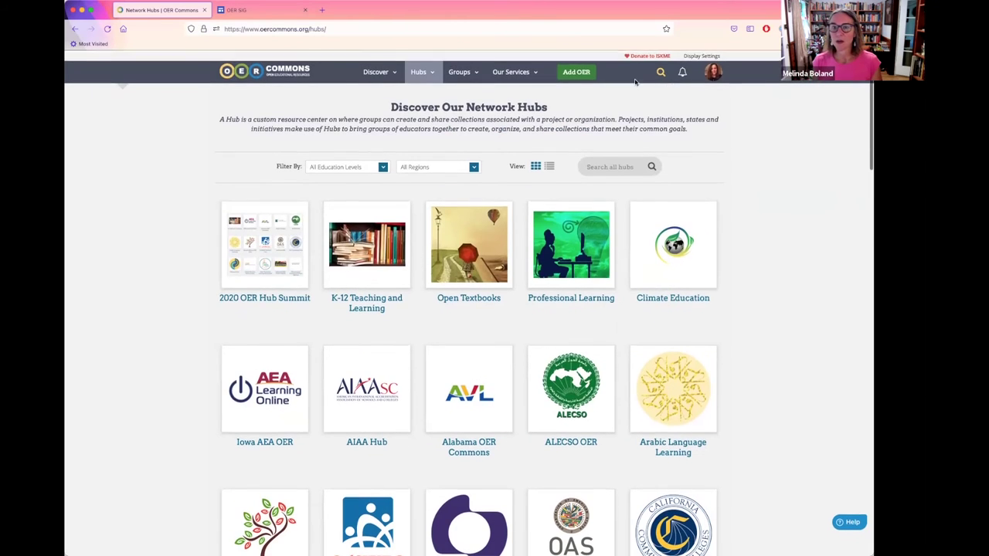
click(575, 71)
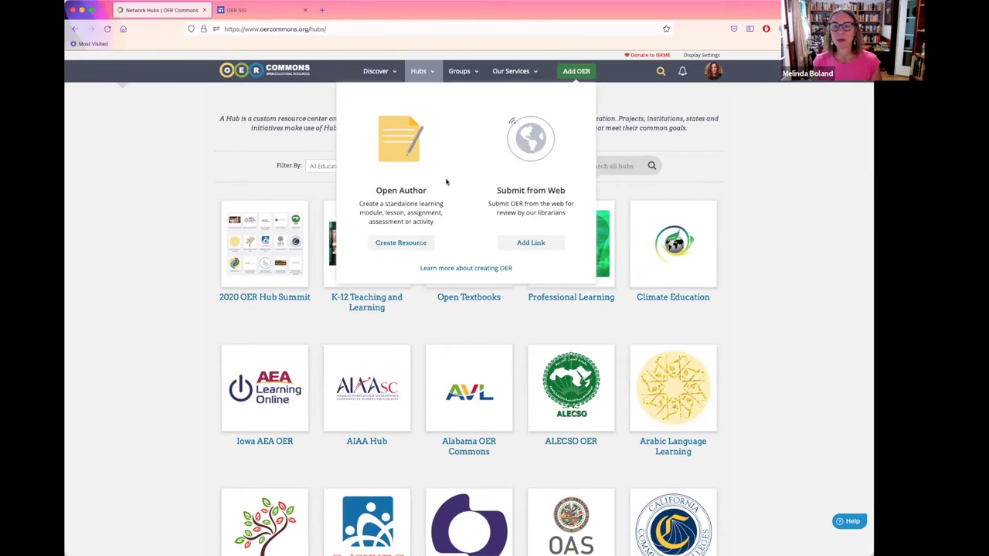
- Create a new Open Author resource and place the cursor in its Main Content editor
click(398, 244)
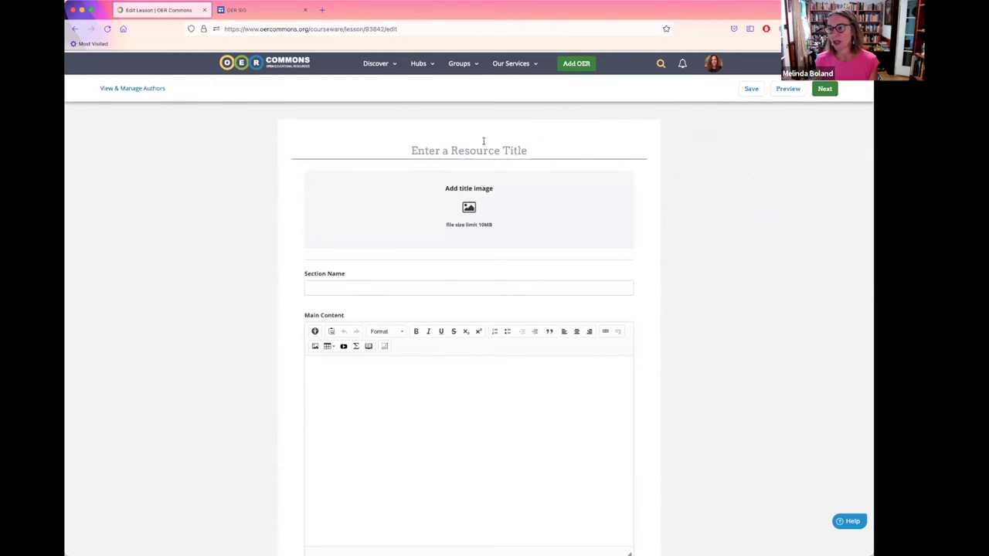
scroll(429, 397, down, 2)
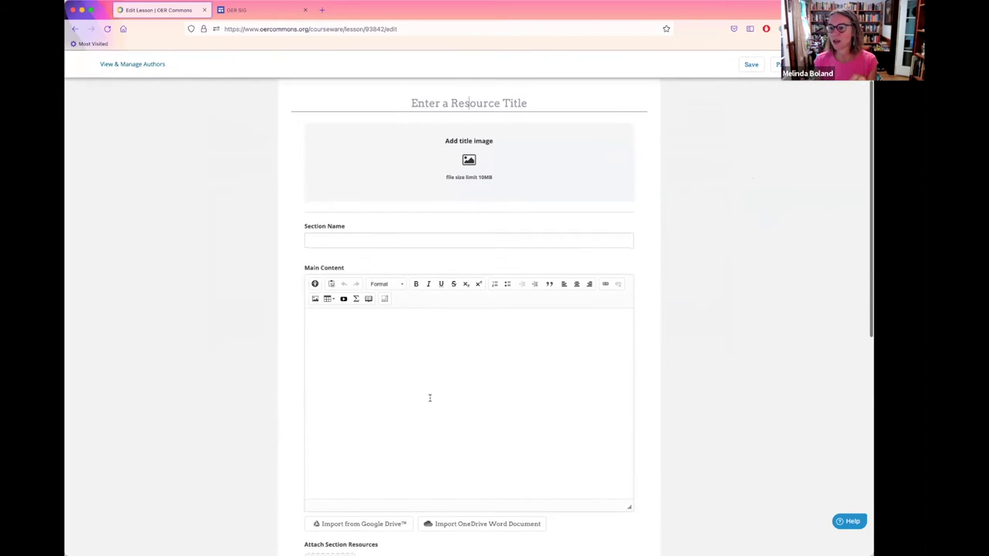
click(353, 329)
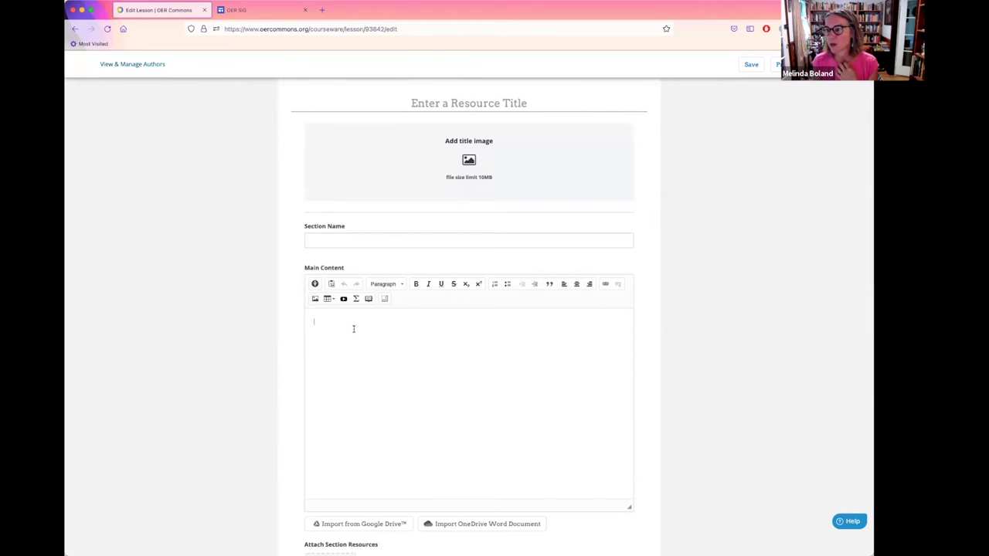
scroll(353, 329, up, 2)
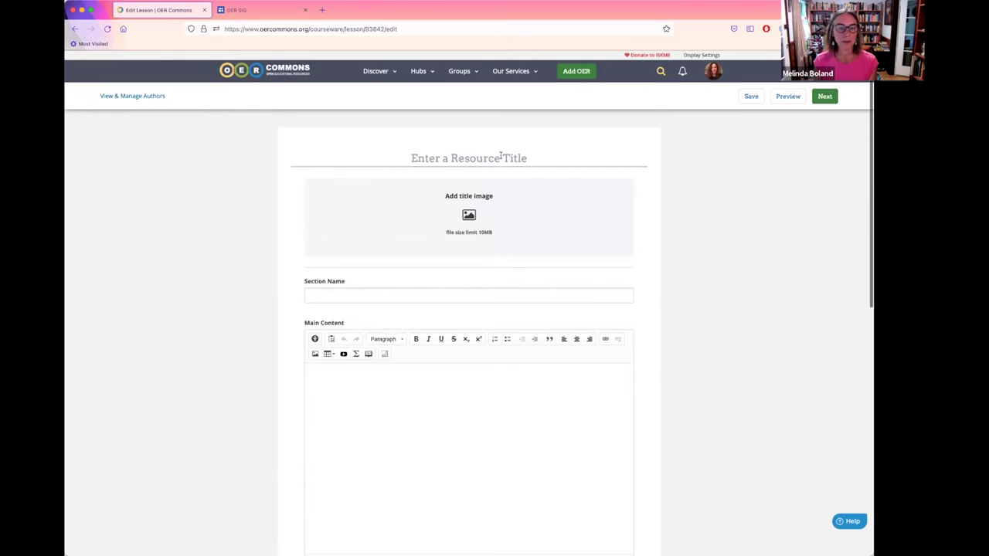
- Enter the author's resource title, name the first section 'Introduction', and move into Main Content
text(Mindy)
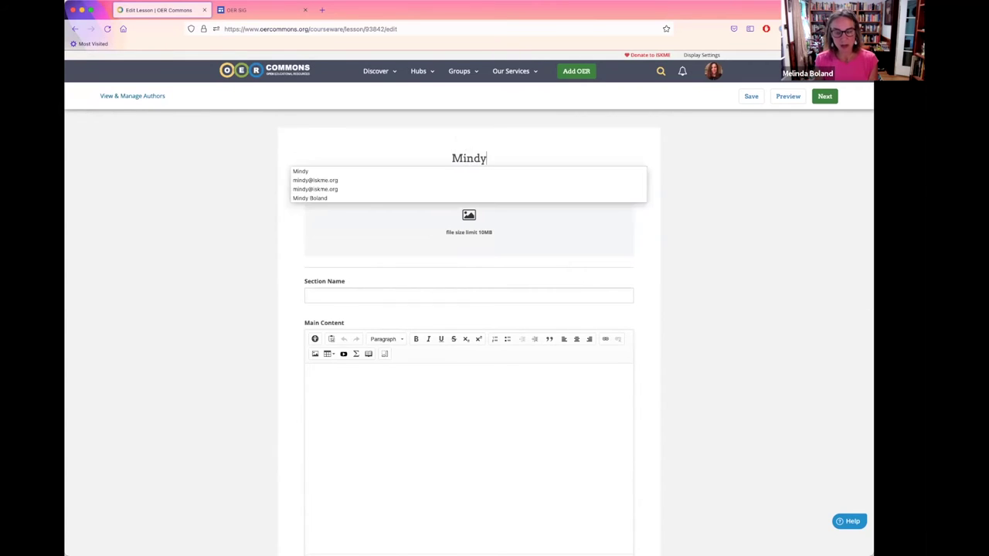
text('s Resource)
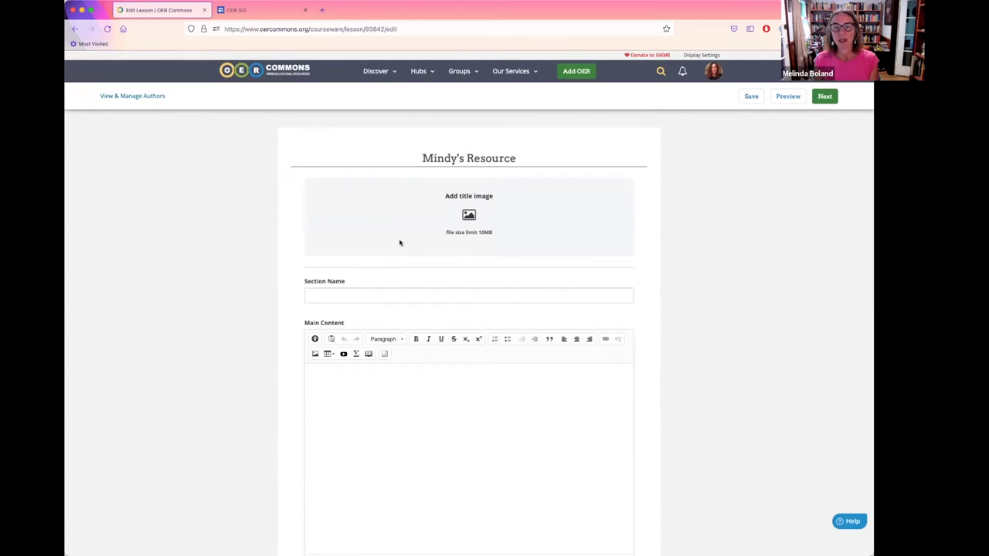
scroll(332, 302, down, 2)
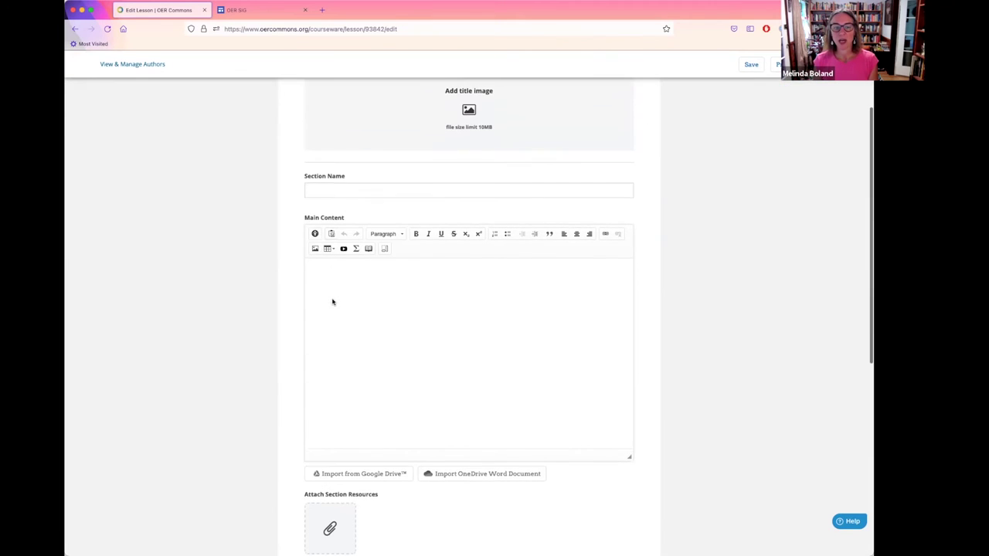
click(309, 188)
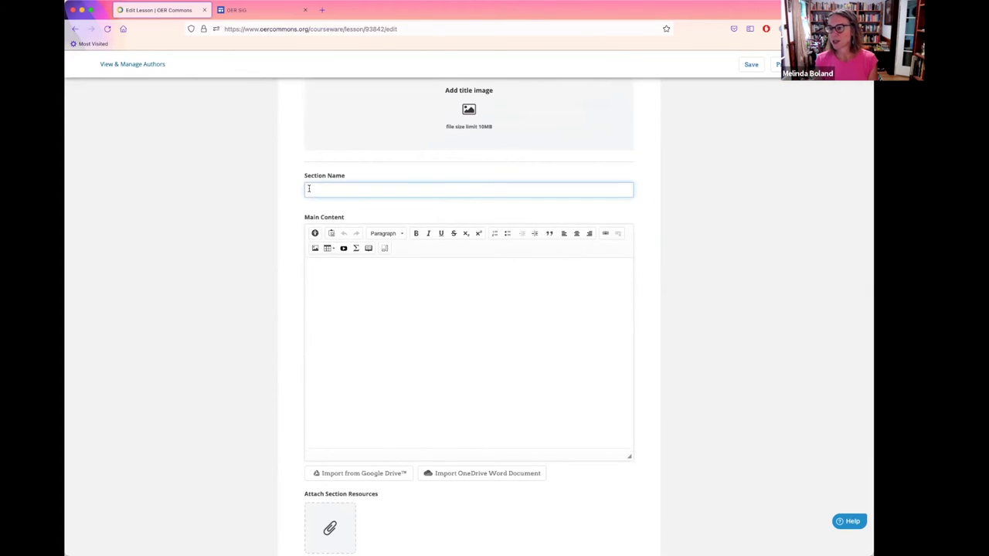
text(Introduction)
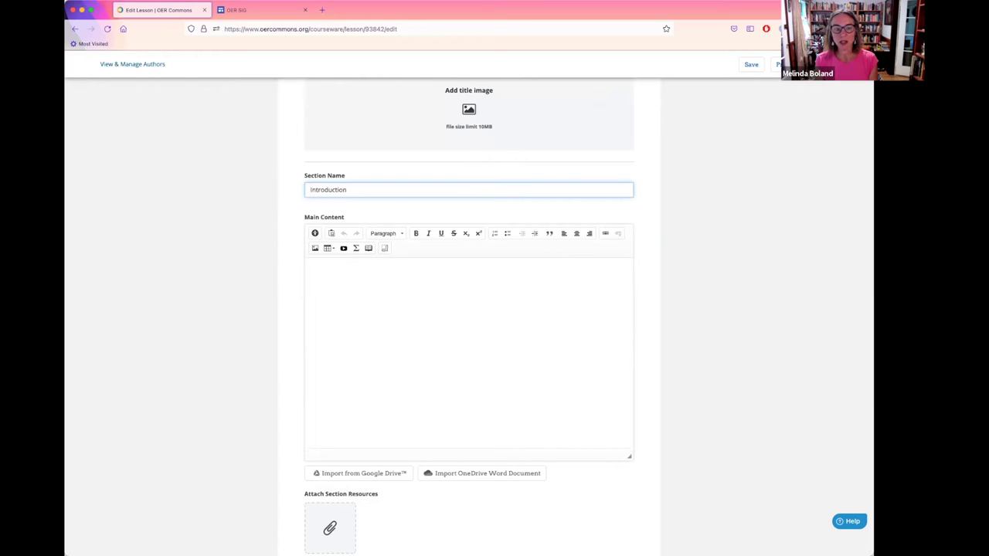
click(326, 270)
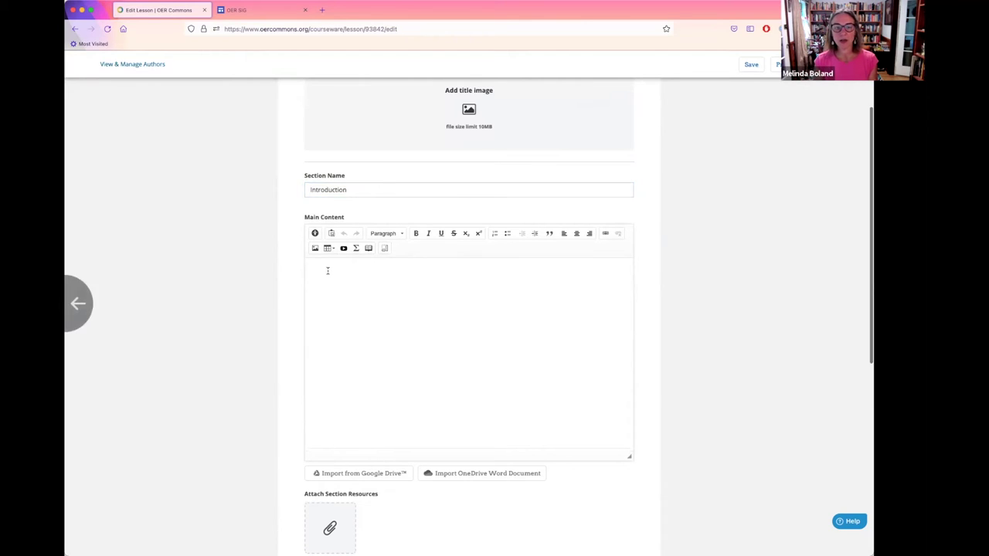
scroll(373, 322, down, 2)
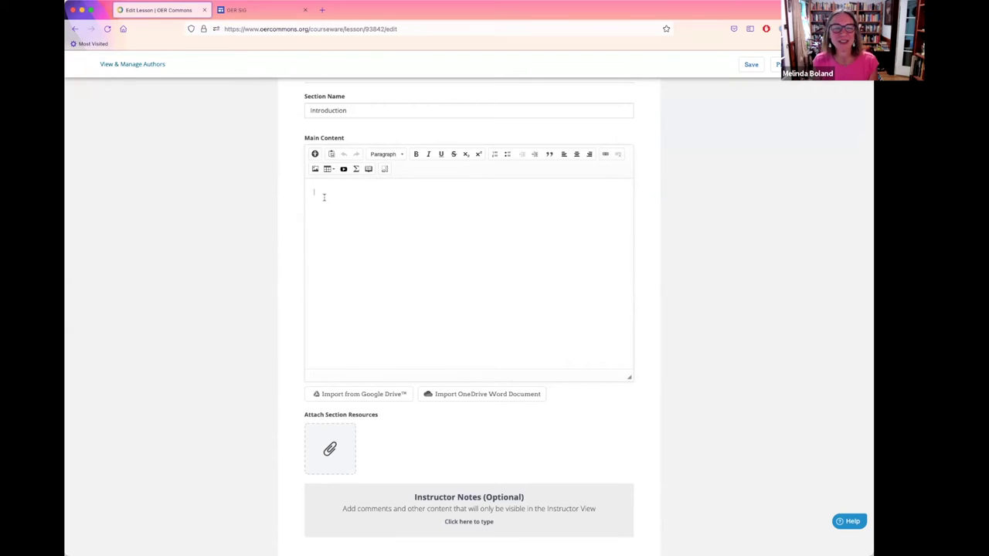
click(520, 240)
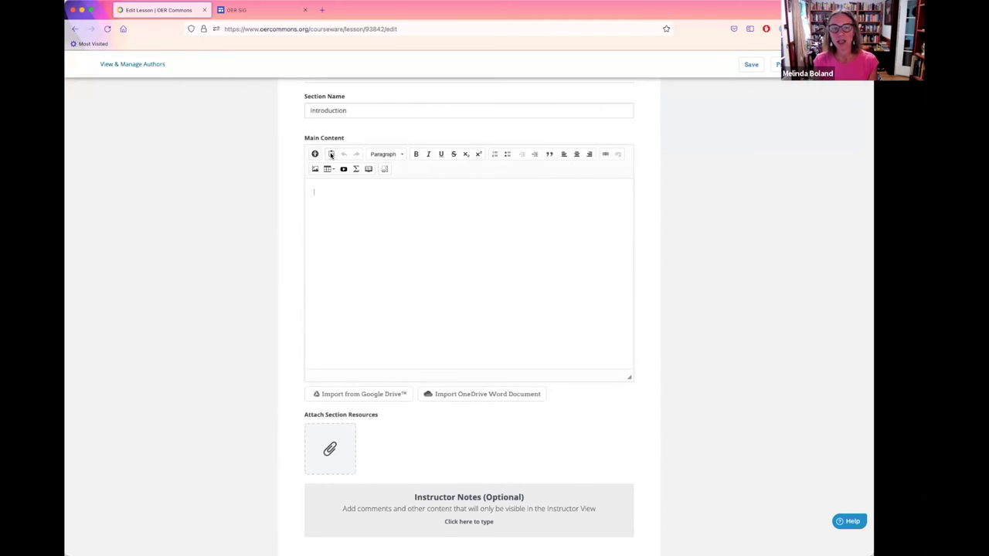
click(396, 154)
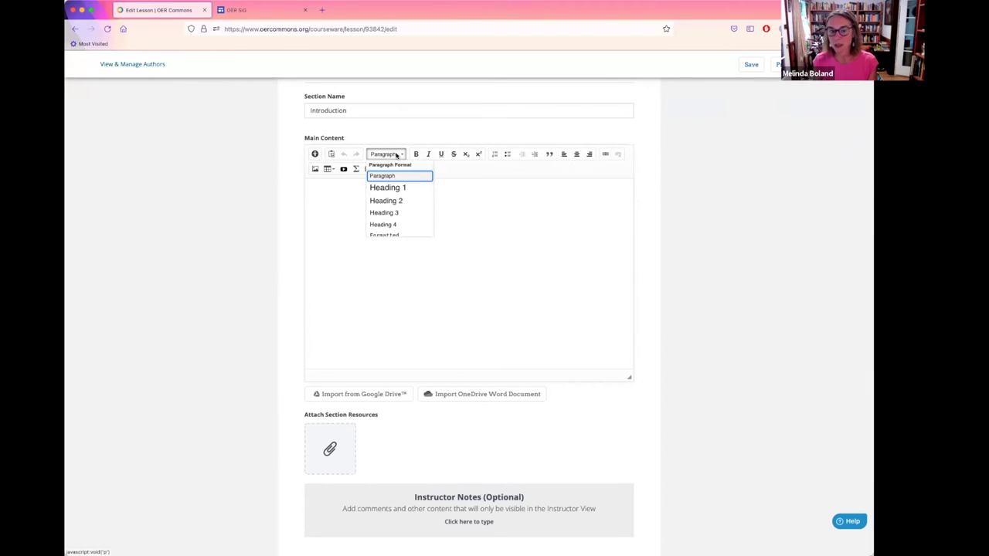
click(501, 169)
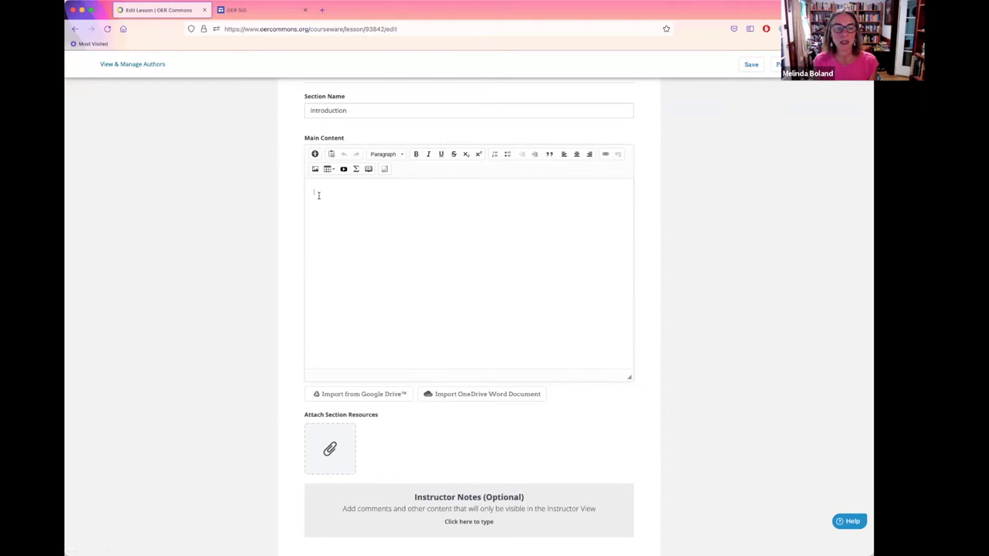
click(375, 401)
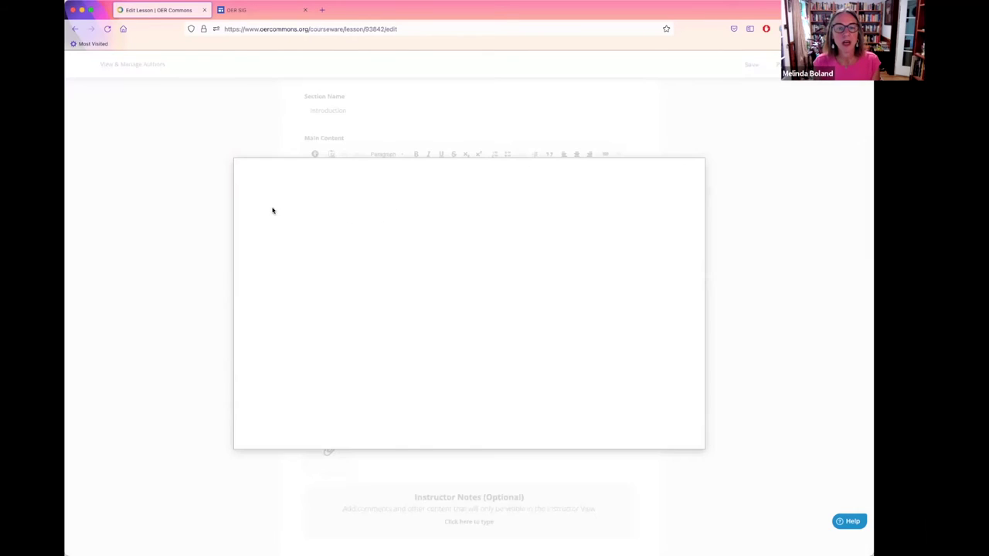
click(292, 196)
text(OA)
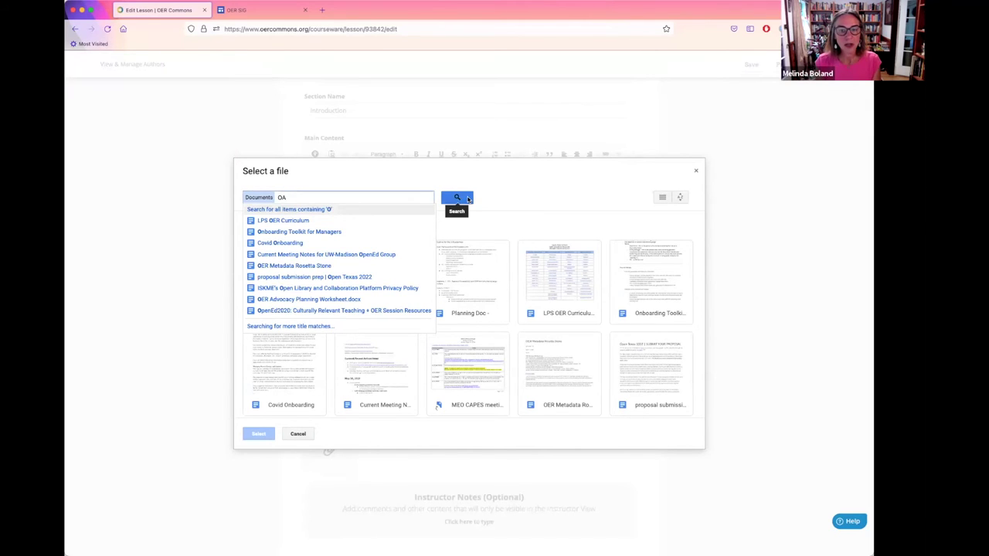
click(460, 200)
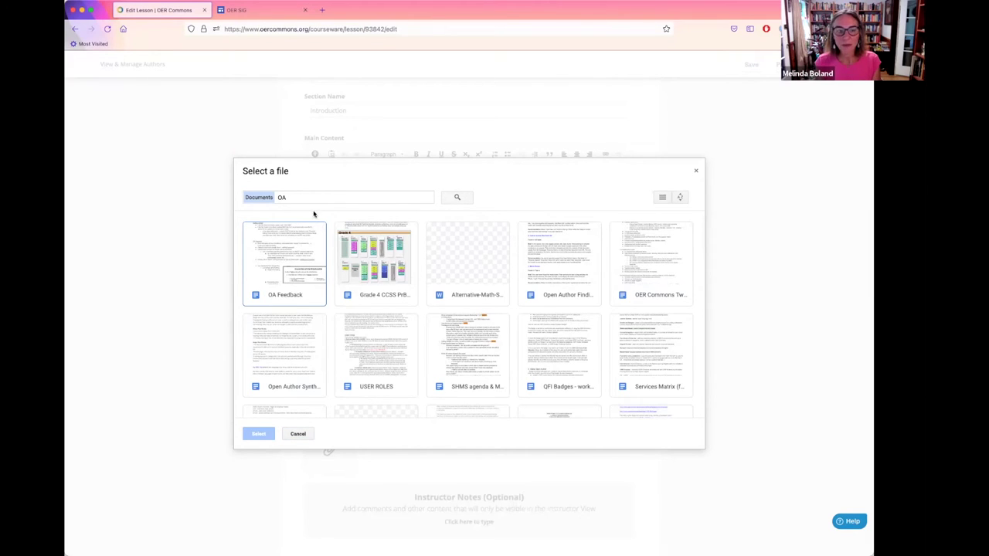
double_click(275, 249)
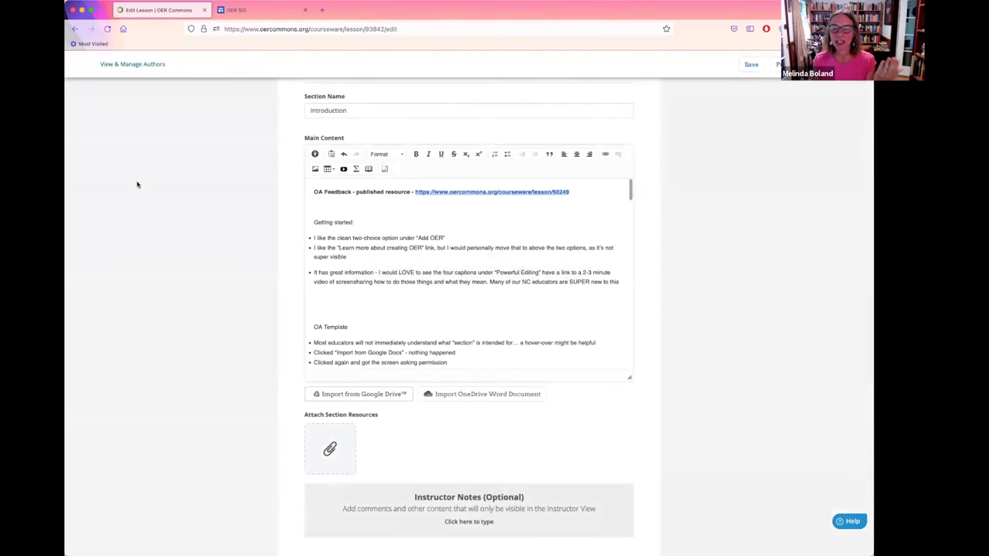
scroll(446, 260, down, 7)
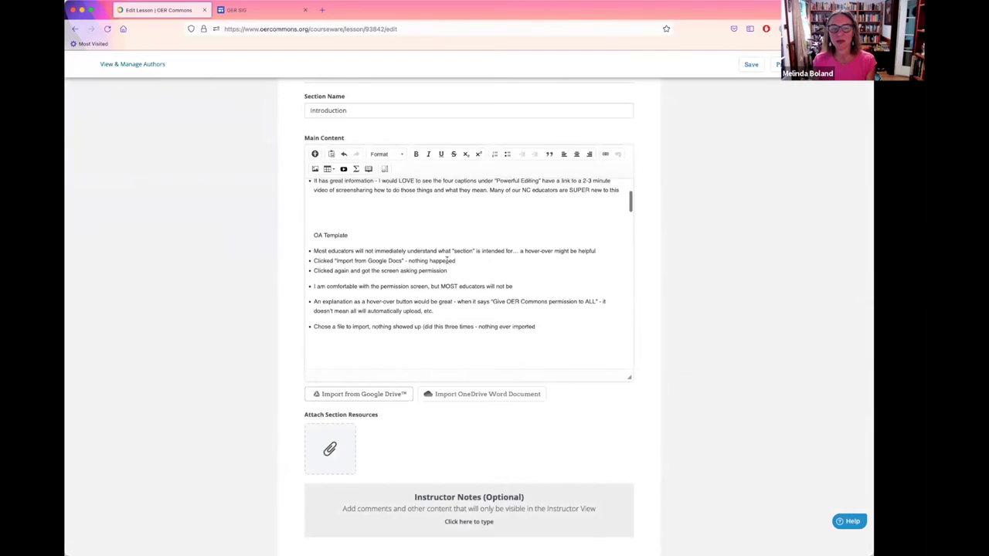
scroll(446, 259, down, 2)
scroll(447, 260, up, 9)
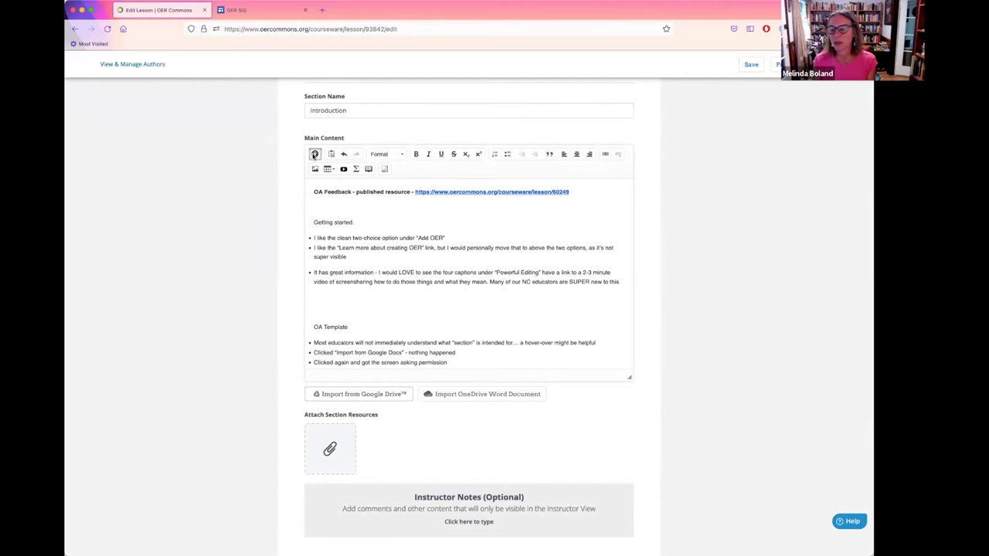
- Give the image alt text 'In and out of the Mitochondria' and ignore the decorative-image notice
click(314, 155)
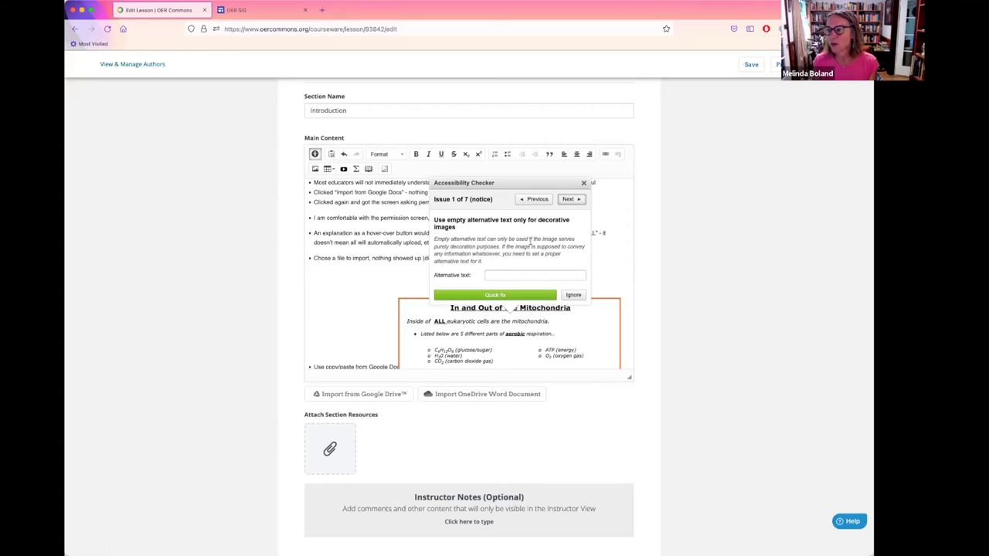
click(498, 275)
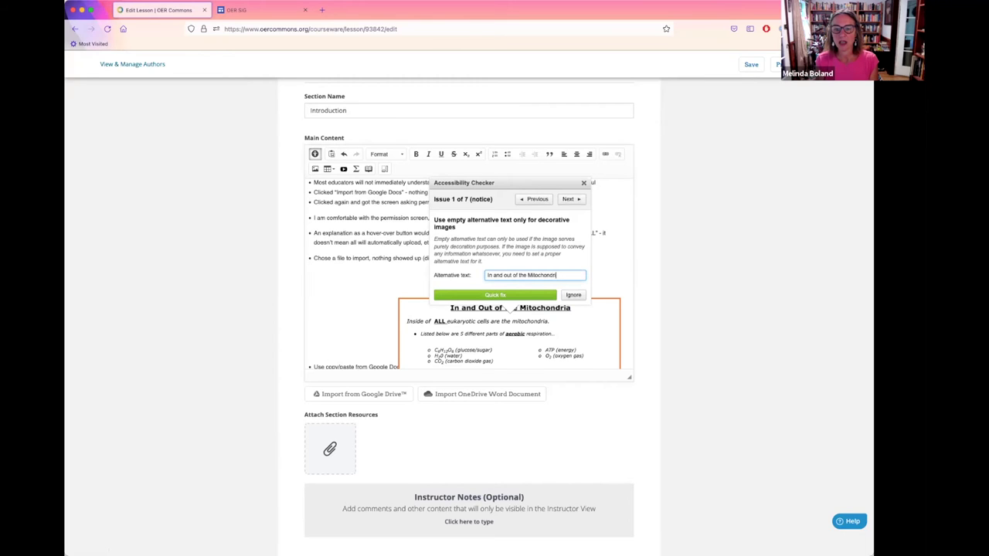
click(500, 291)
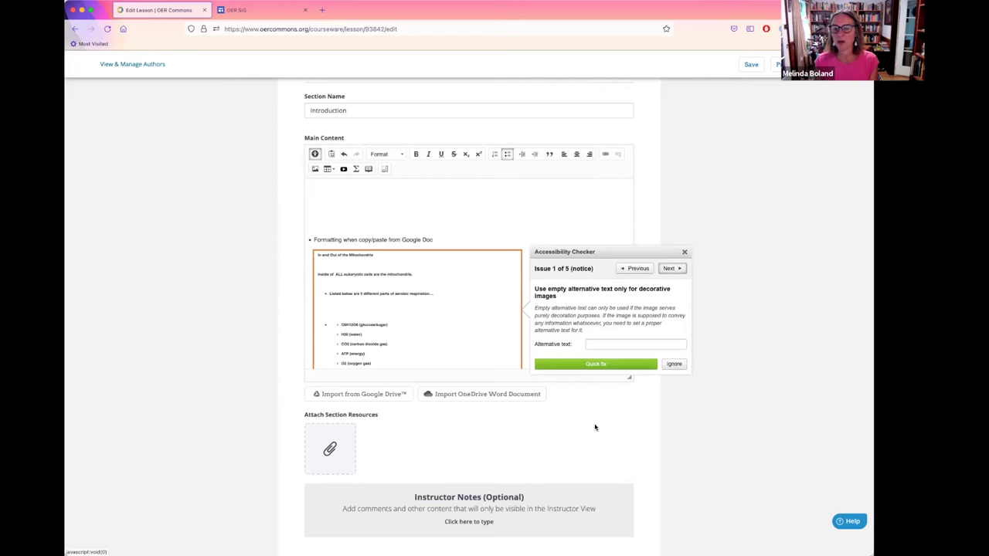
click(674, 365)
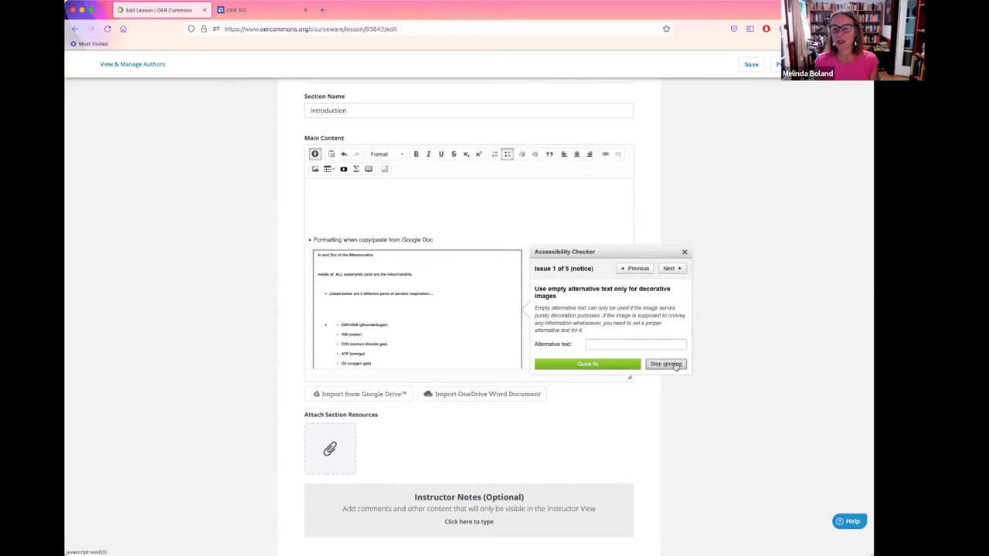
click(684, 255)
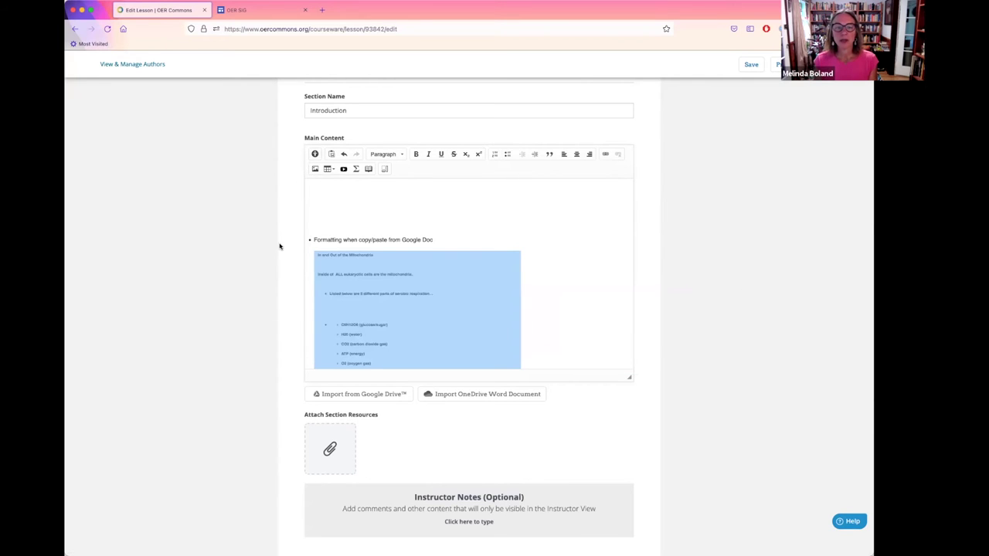
scroll(279, 246, down, 4)
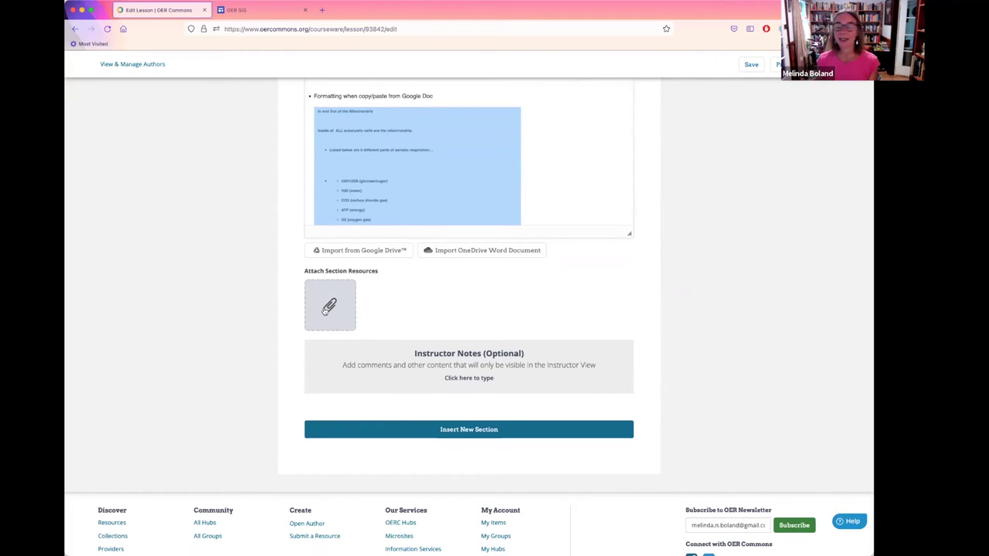
- Open and cancel the section resource form, then start writing in the Instructor Notes
click(325, 309)
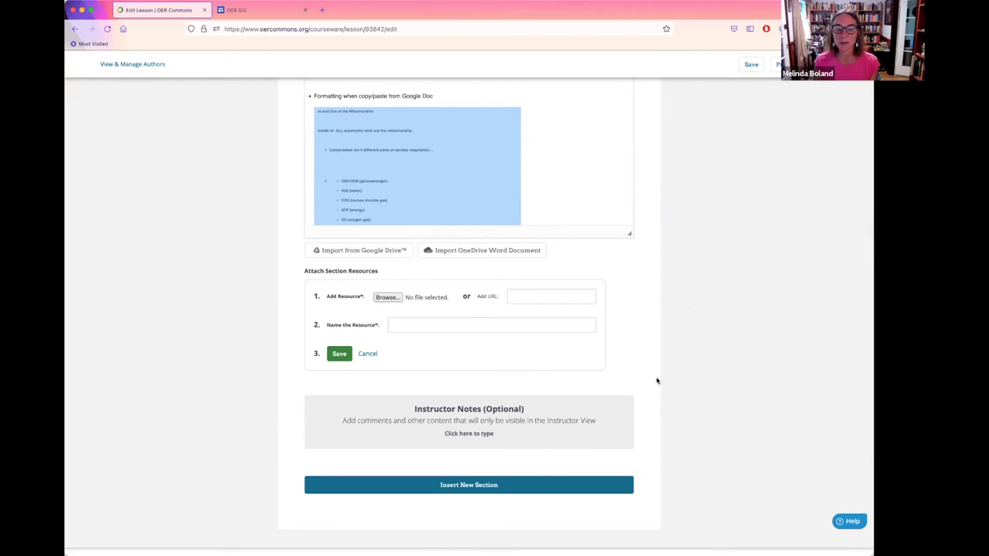
click(365, 354)
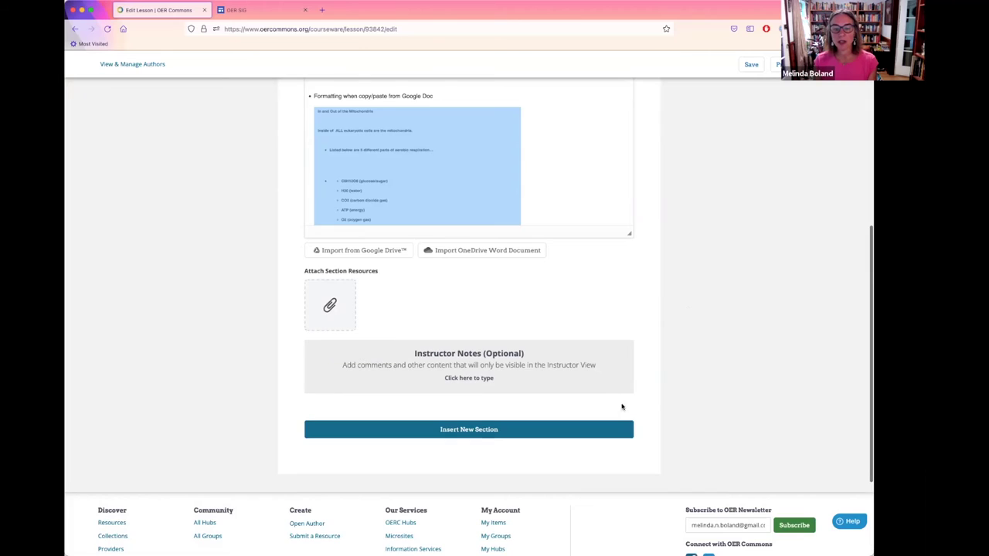
click(475, 361)
scroll(742, 342, down, 3)
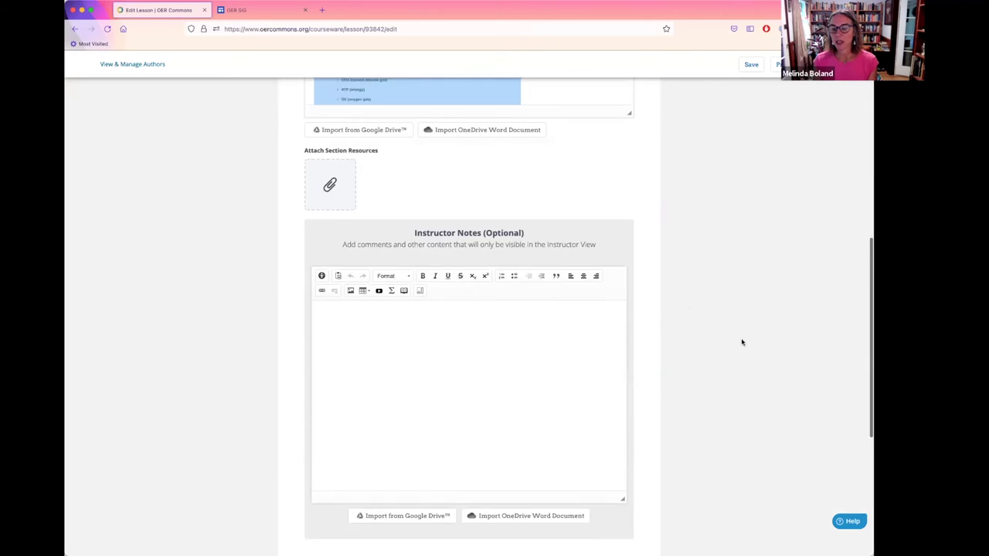
click(413, 319)
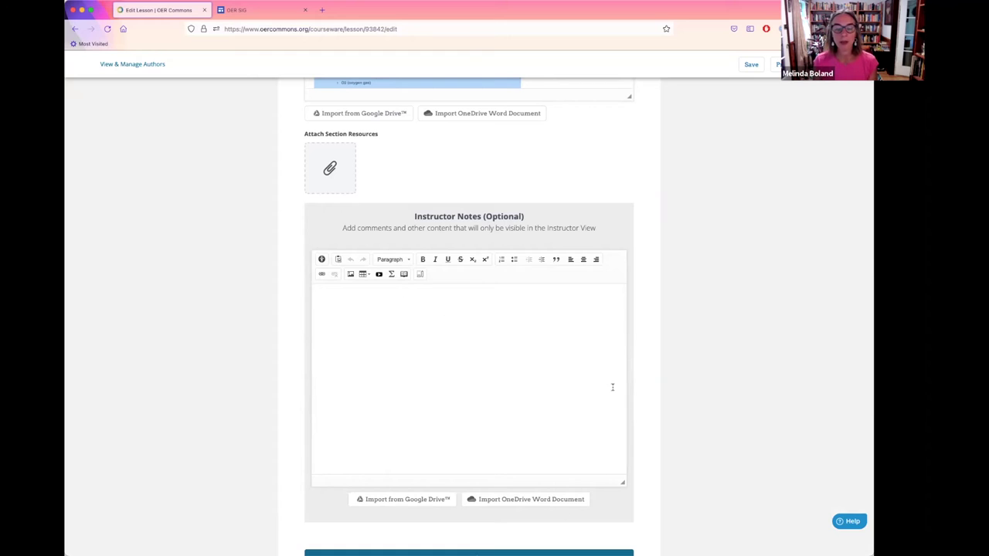
- Insert a new section below Introduction and reveal its name and content fields
scroll(626, 403, down, 5)
click(498, 397)
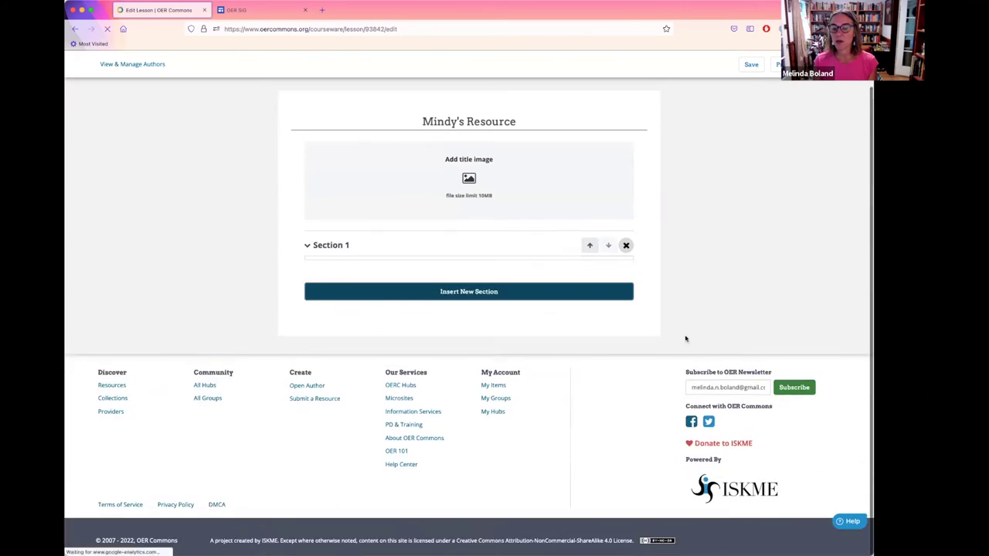
click(472, 291)
scroll(445, 310, down, 3)
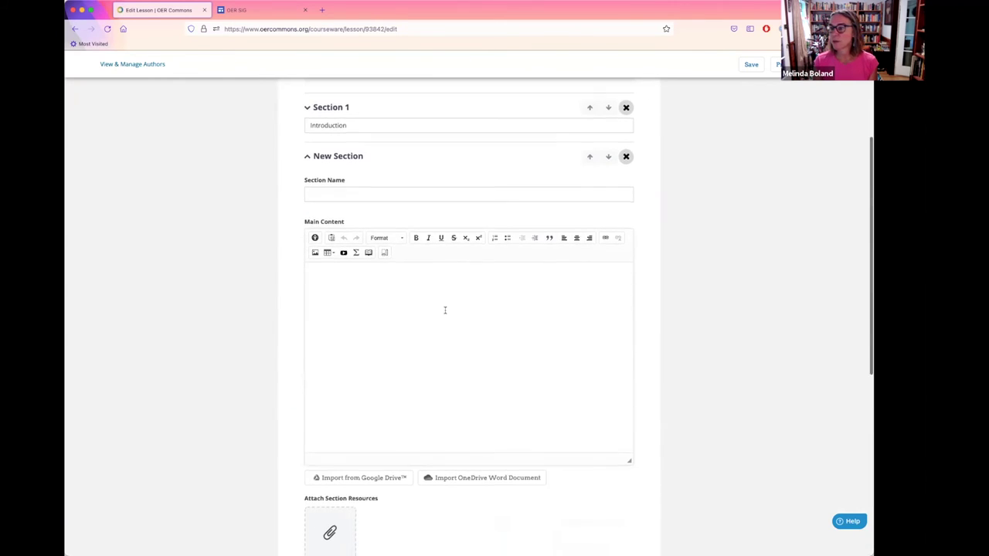
scroll(443, 309, up, 2)
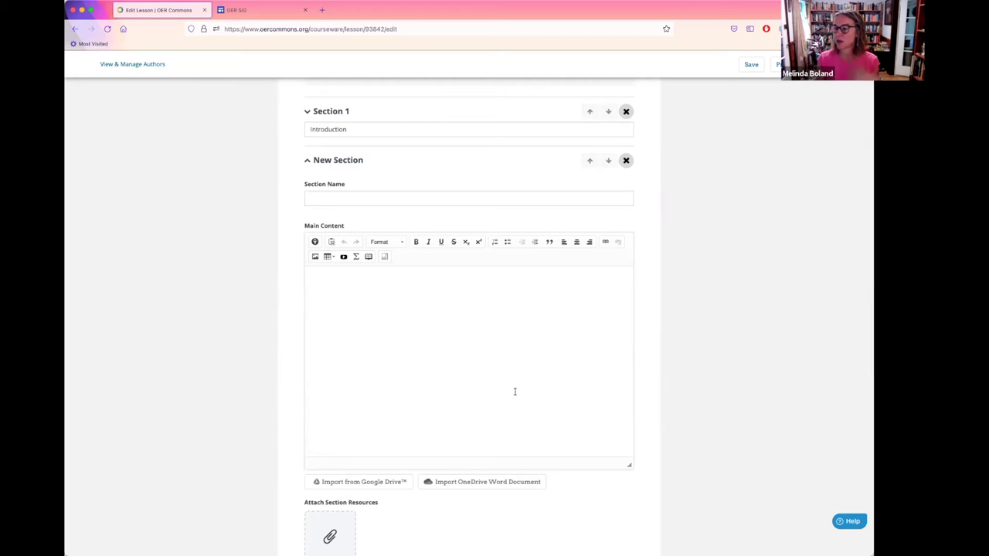
scroll(503, 354, up, 4)
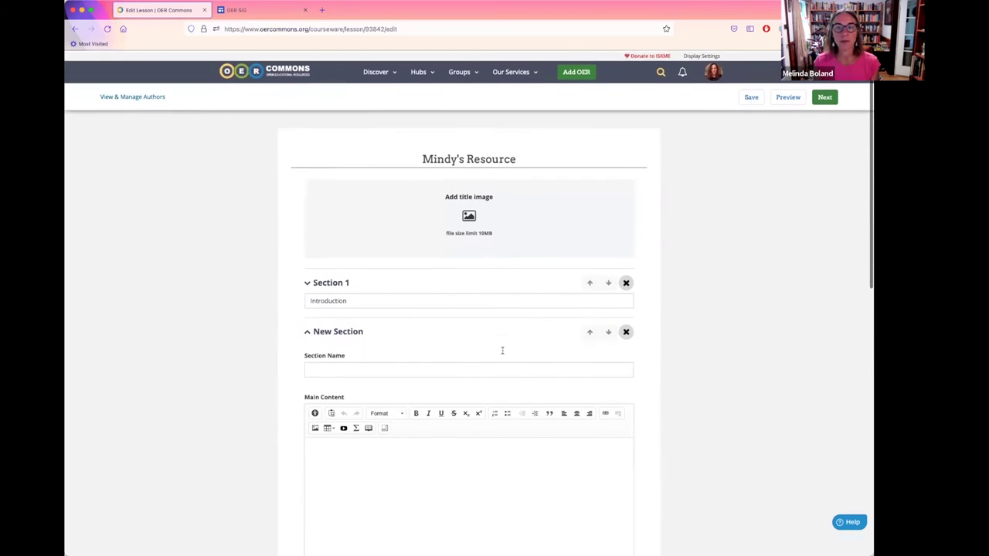
- Search for 'texa', choose the Texas Government 2.0 suggestion, and open that course
click(661, 70)
click(318, 103)
text(texas)
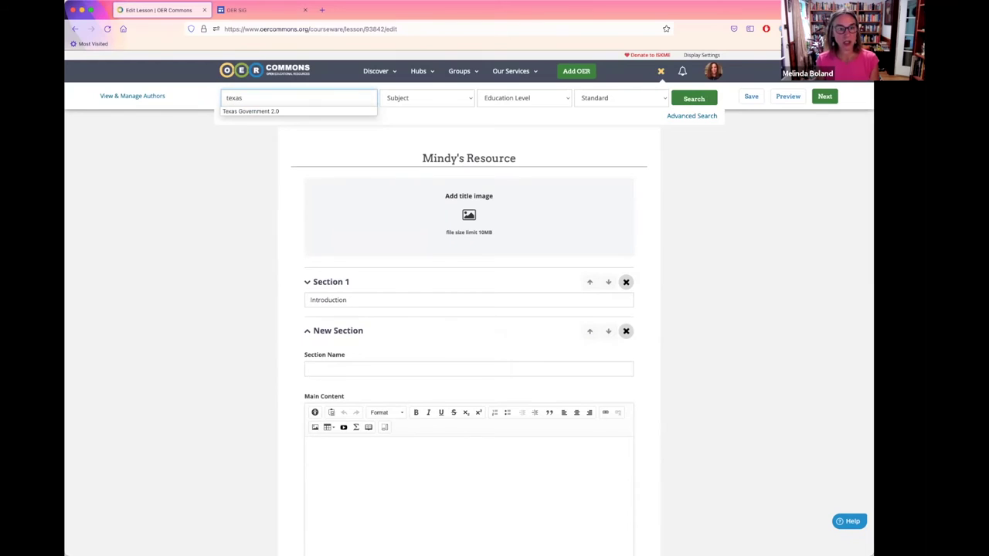
click(253, 112)
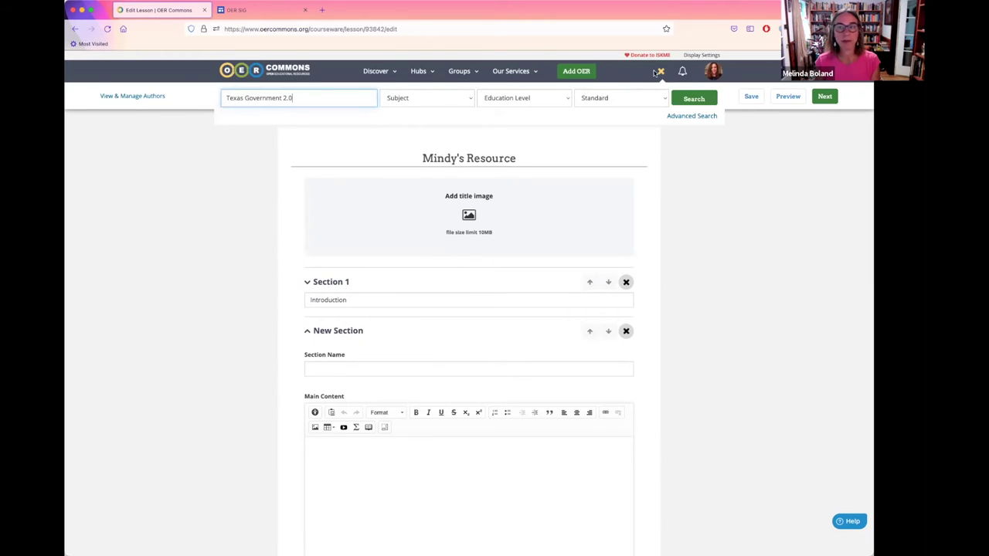
click(694, 98)
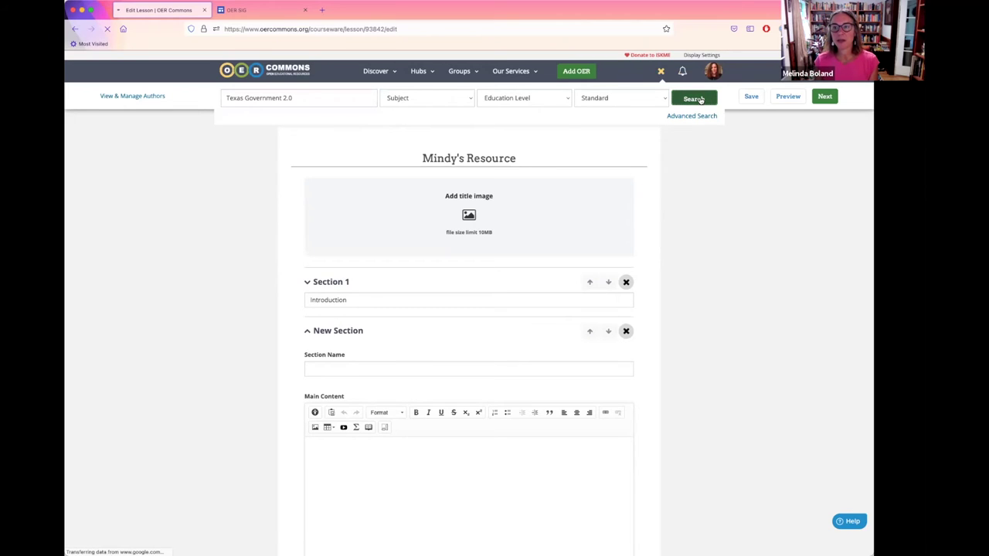
click(576, 216)
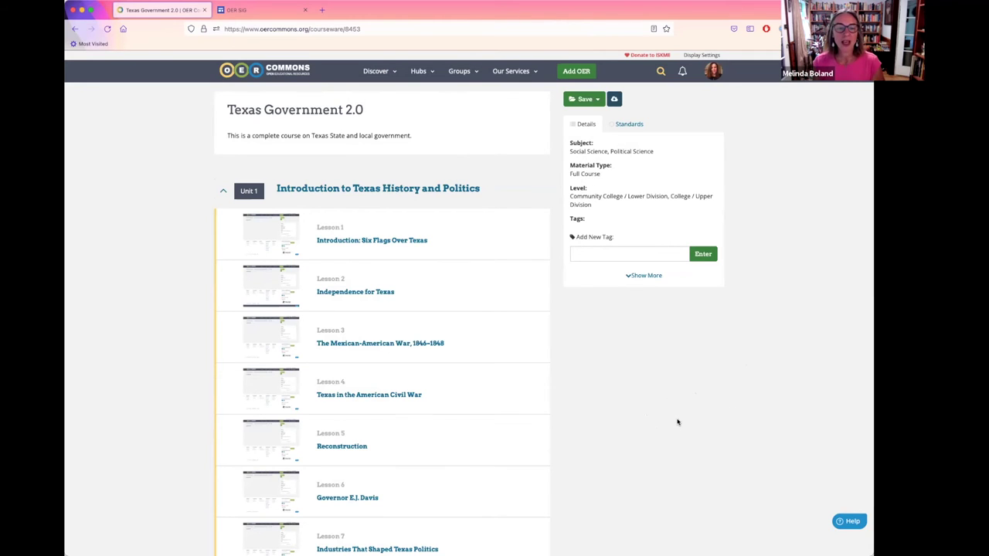
- Collapse Units 1–5 and open Unit 6's 'The Relationship Between Local, State, and National Government'
scroll(677, 421, down, 1)
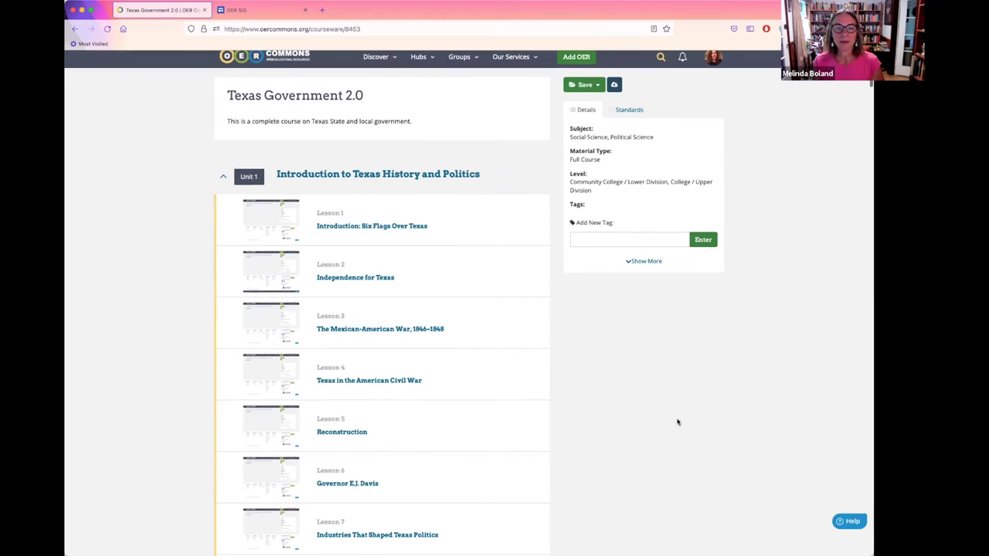
click(222, 178)
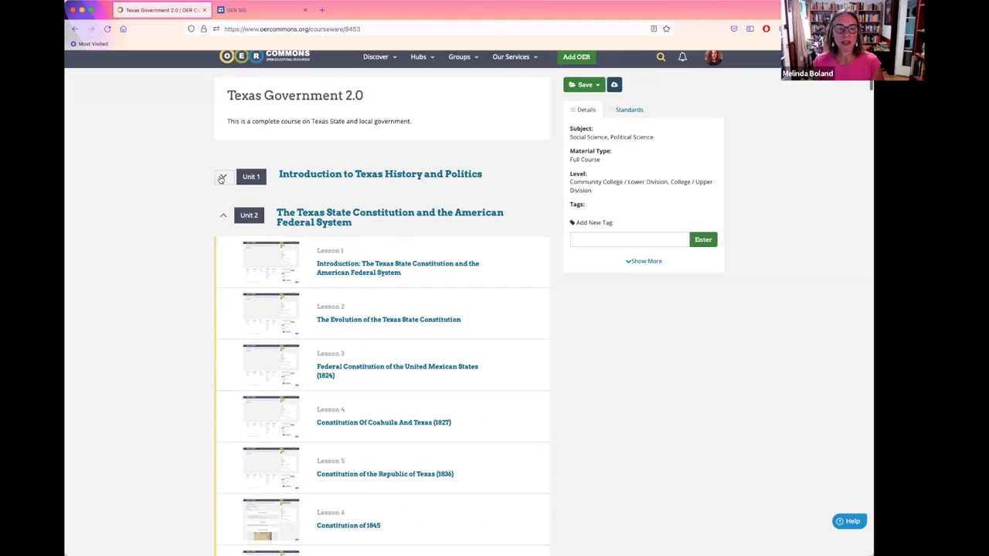
click(223, 215)
click(223, 257)
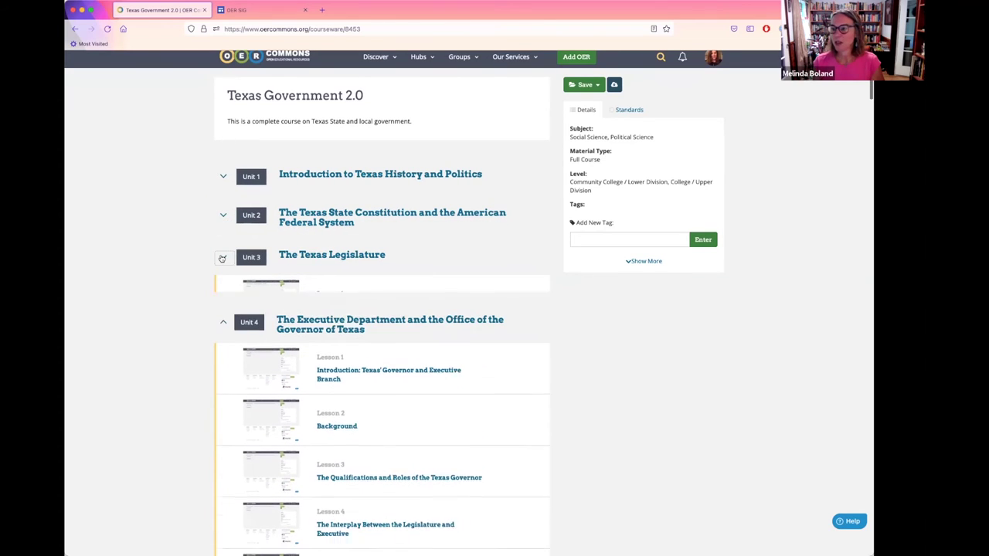
click(223, 296)
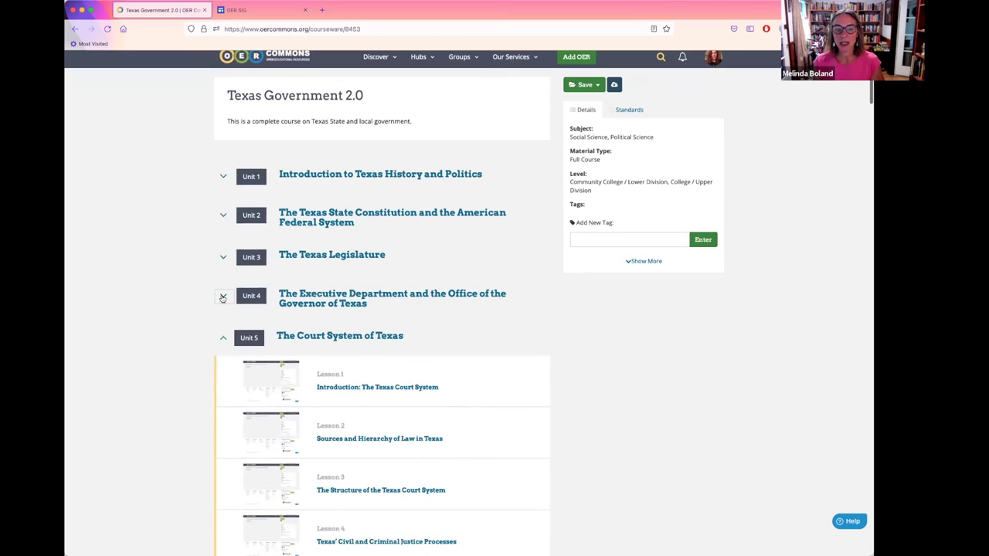
click(223, 337)
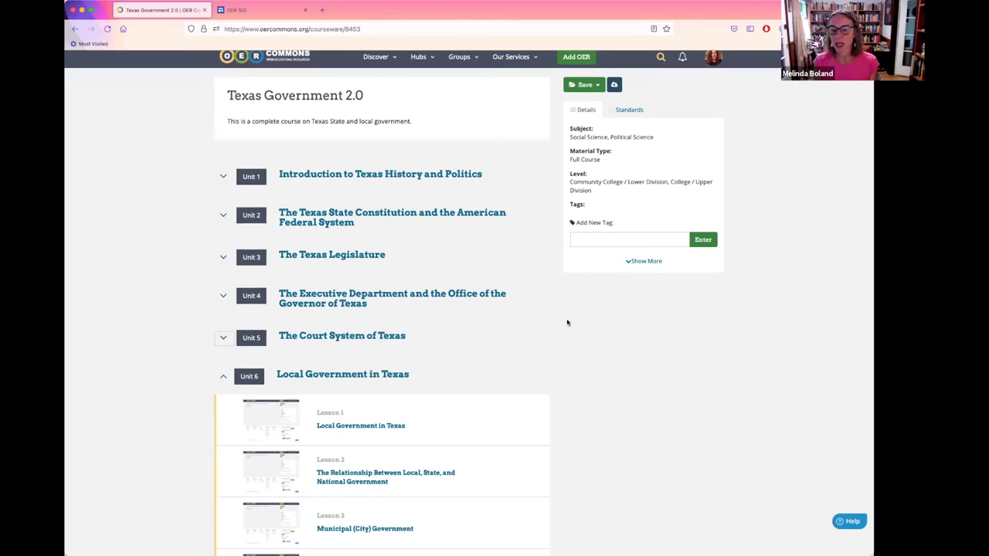
scroll(566, 323, down, 2)
click(346, 400)
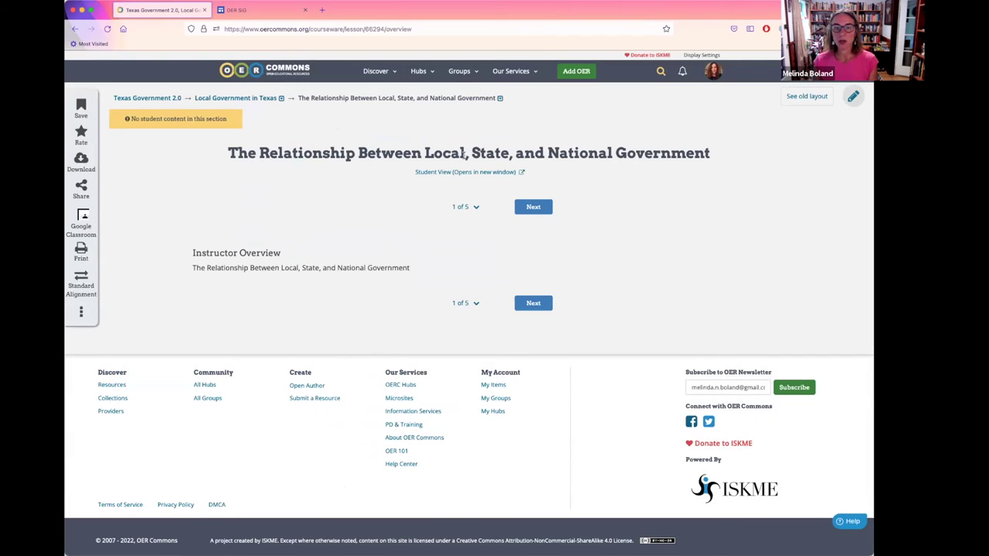
click(534, 207)
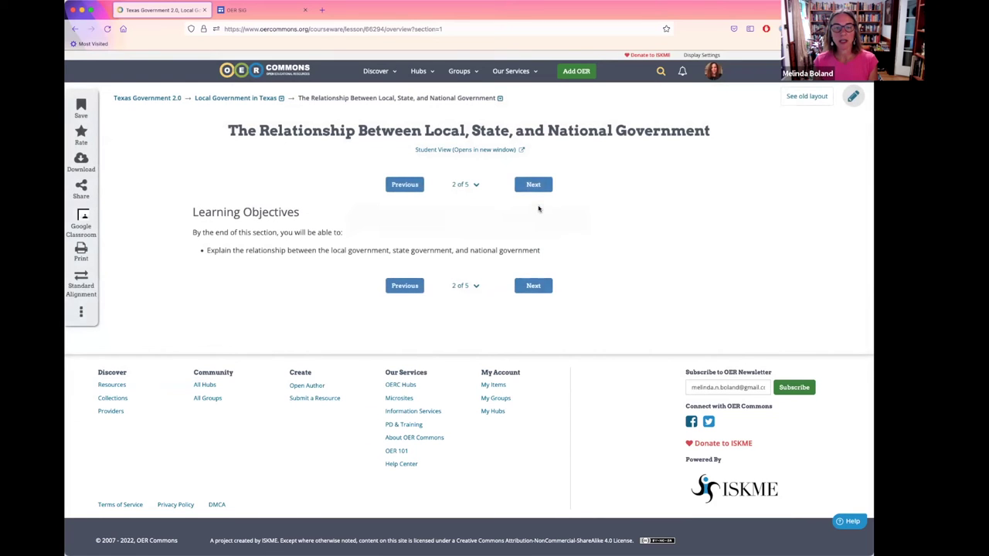
click(534, 187)
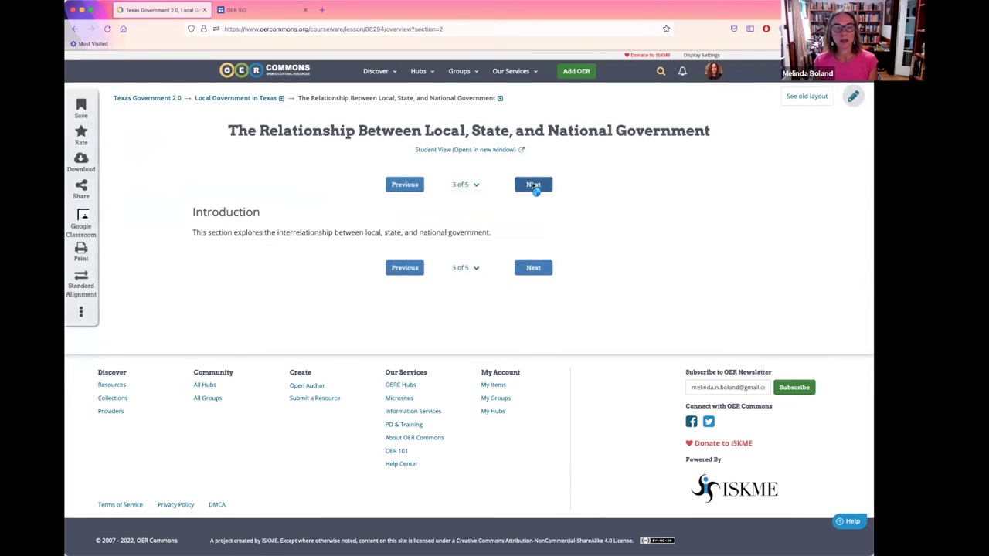
click(533, 186)
scroll(705, 410, down, 3)
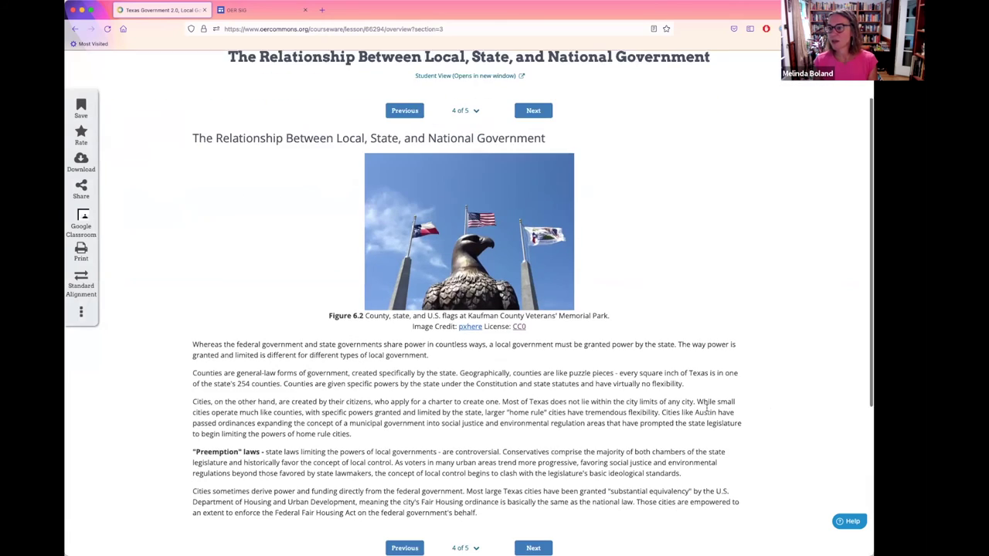
scroll(706, 410, up, 1)
scroll(706, 410, up, 2)
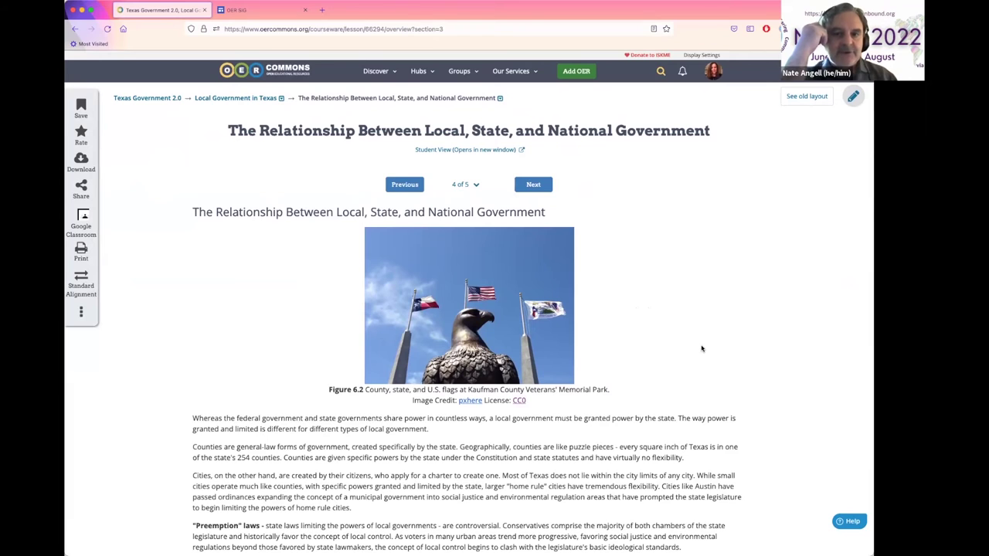
scroll(701, 349, down, 1)
scroll(701, 348, down, 2)
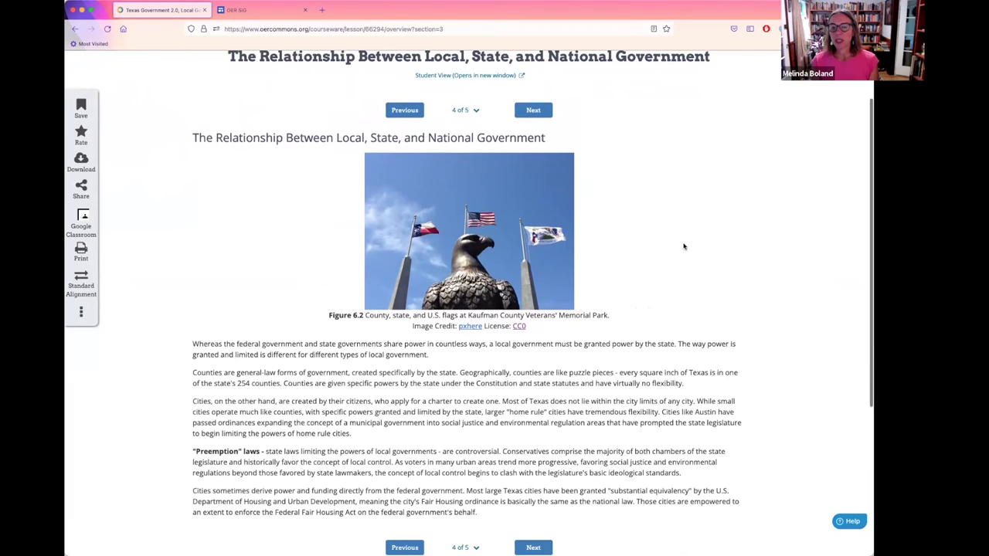
drag(536, 329, 328, 318)
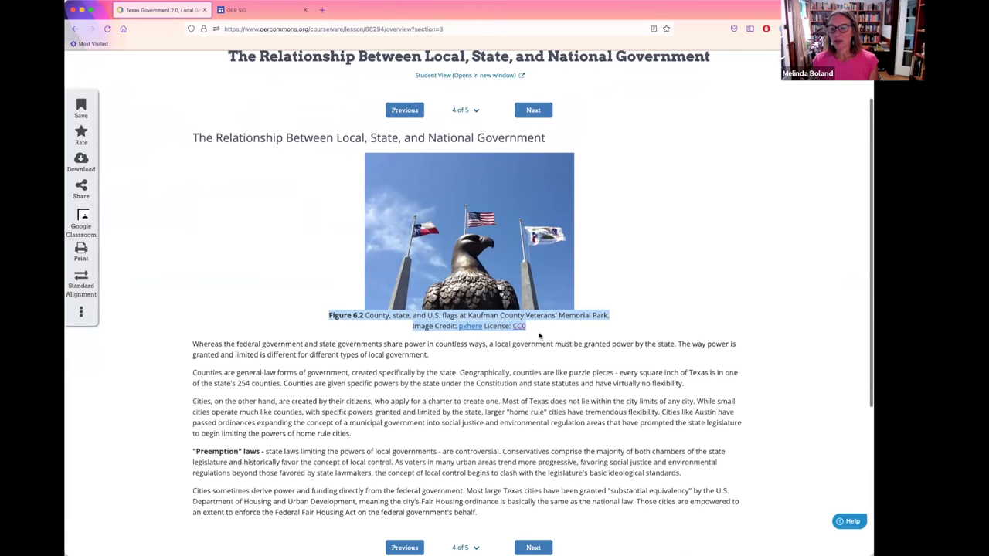
click(252, 397)
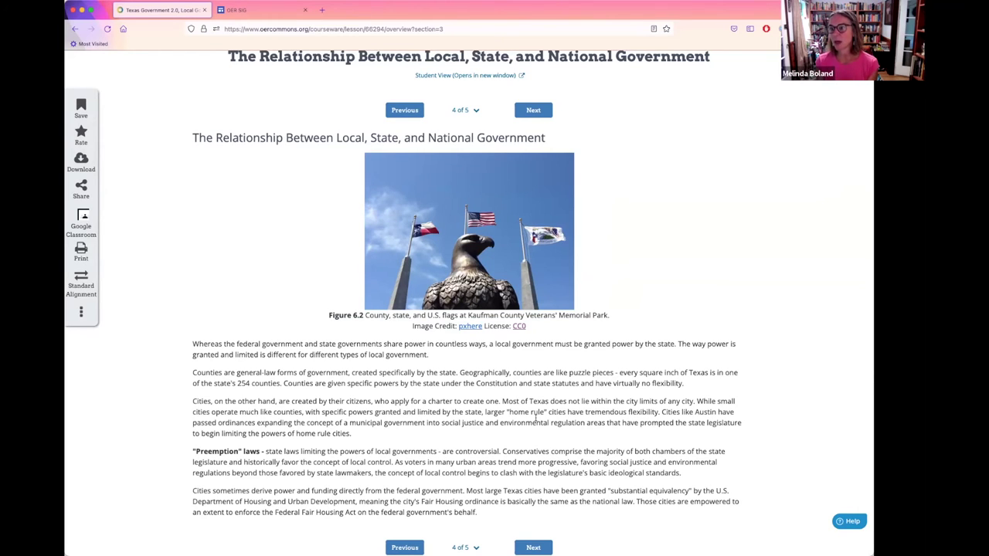
scroll(235, 287, up, 2)
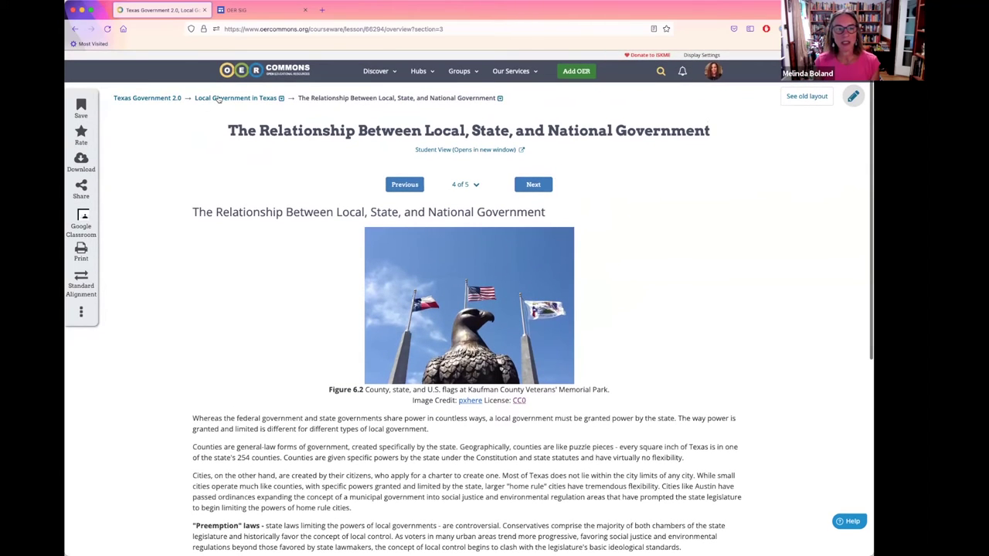
- Browse the chapter and section dropdowns, then create a standalone lesson from this page
click(281, 99)
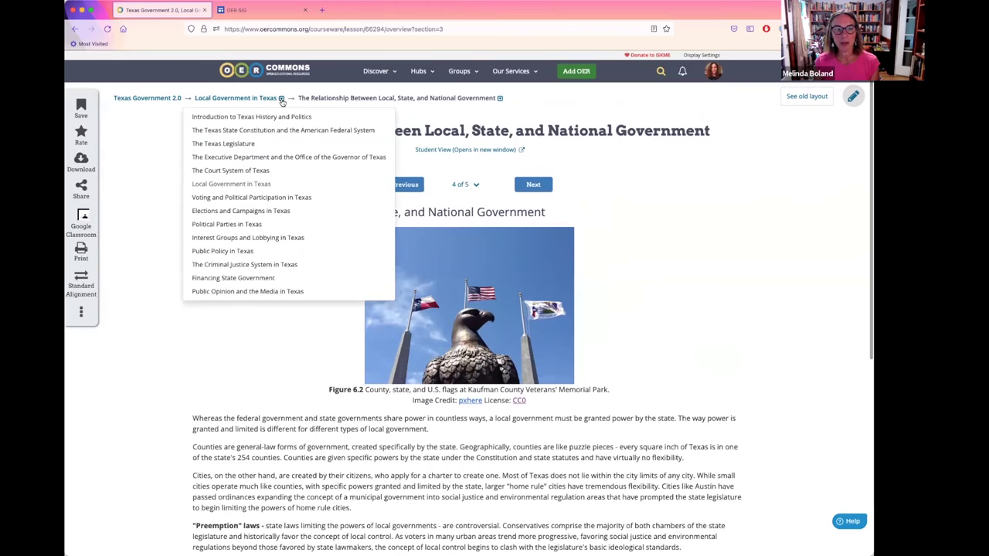
click(500, 98)
click(501, 99)
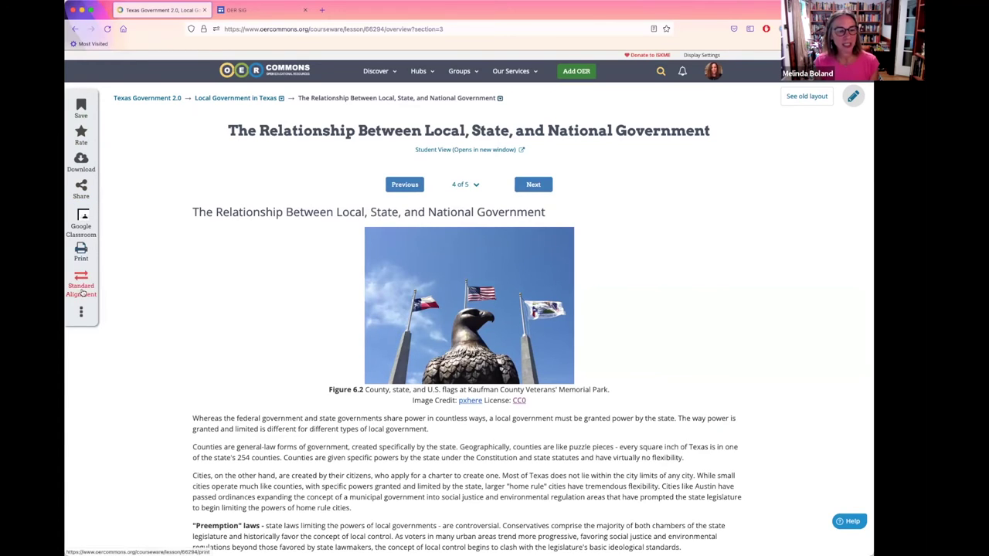
click(81, 313)
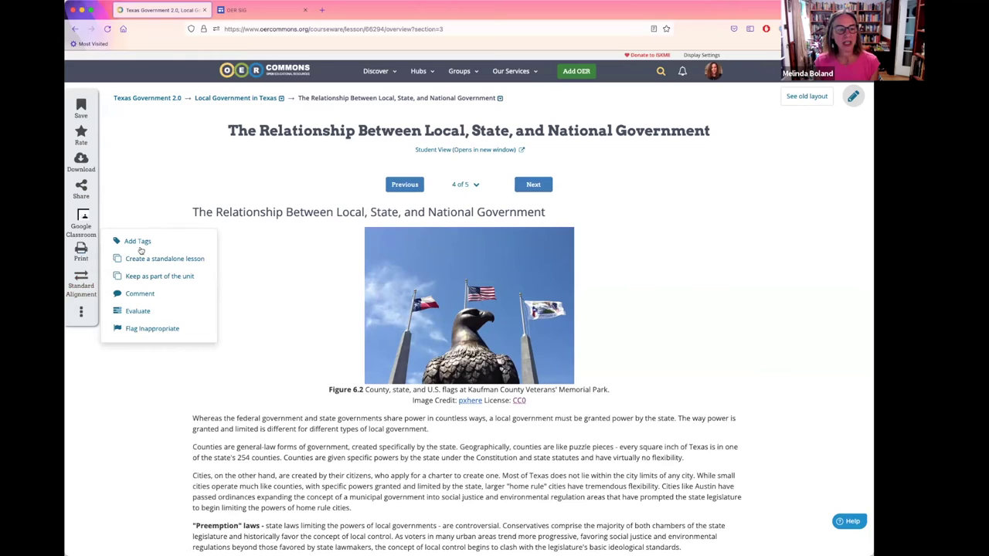
click(191, 262)
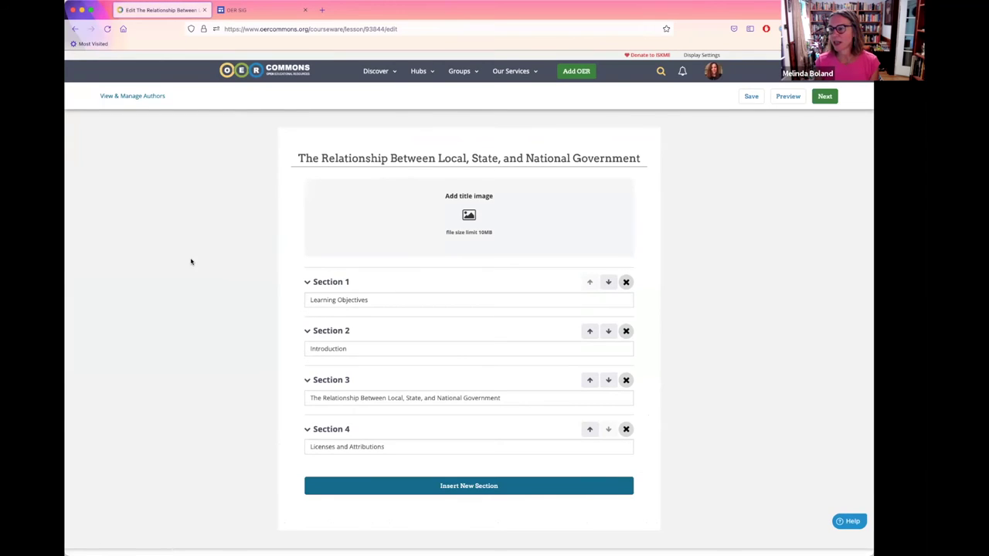
- Expand Section 1, Learning Objectives, scroll through the copied lesson, and bring up the Back history
click(307, 283)
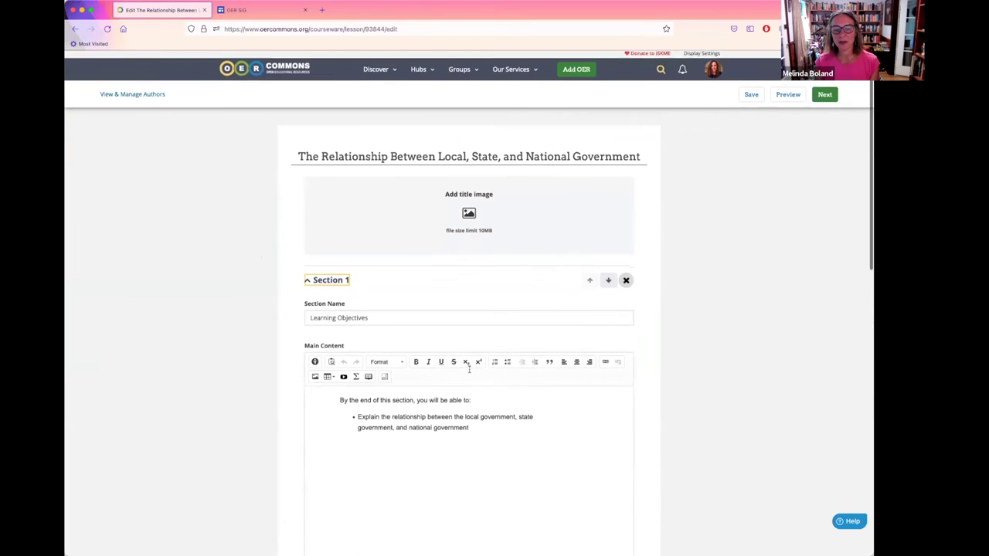
scroll(468, 363, down, 2)
scroll(531, 469, down, 4)
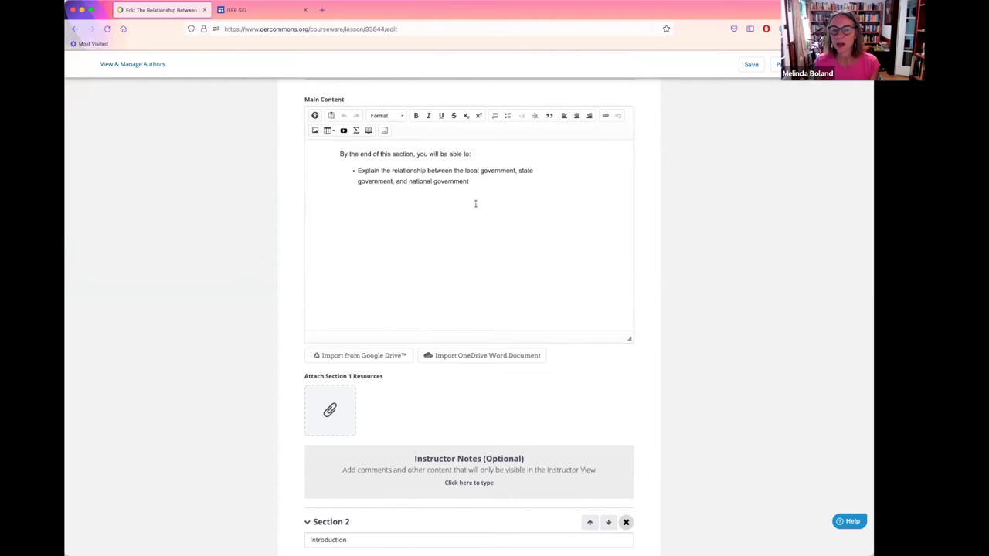
scroll(282, 227, down, 5)
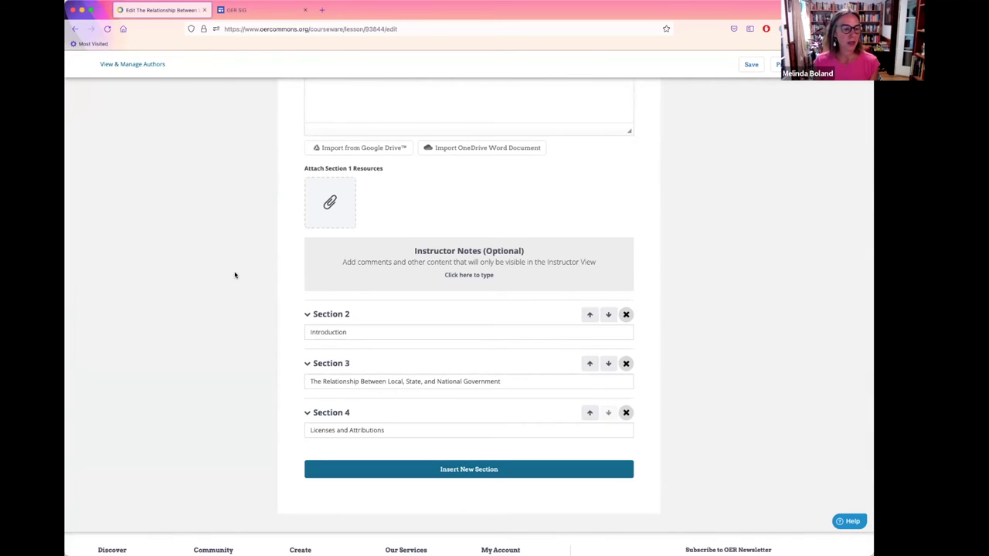
scroll(235, 275, up, 1)
scroll(235, 274, up, 10)
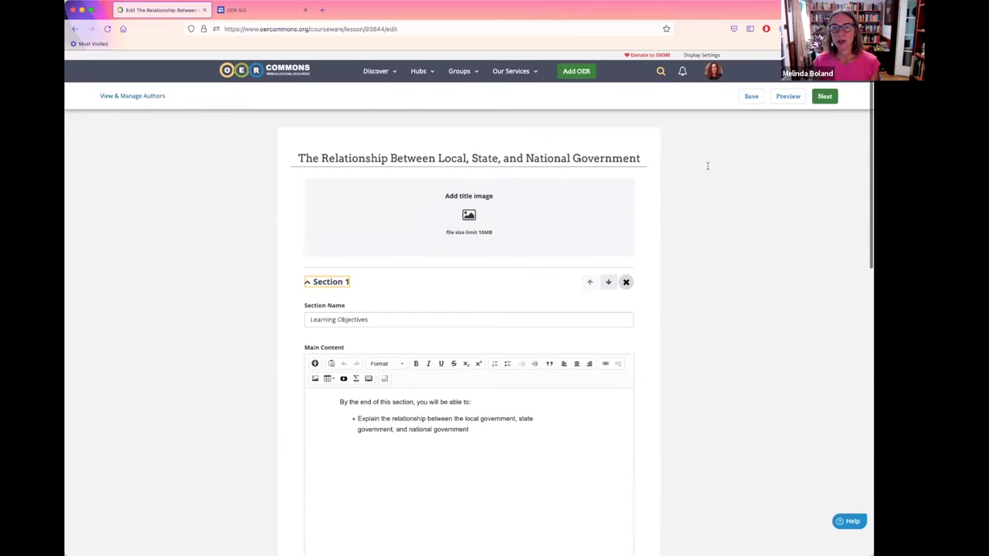
right_click(74, 31)
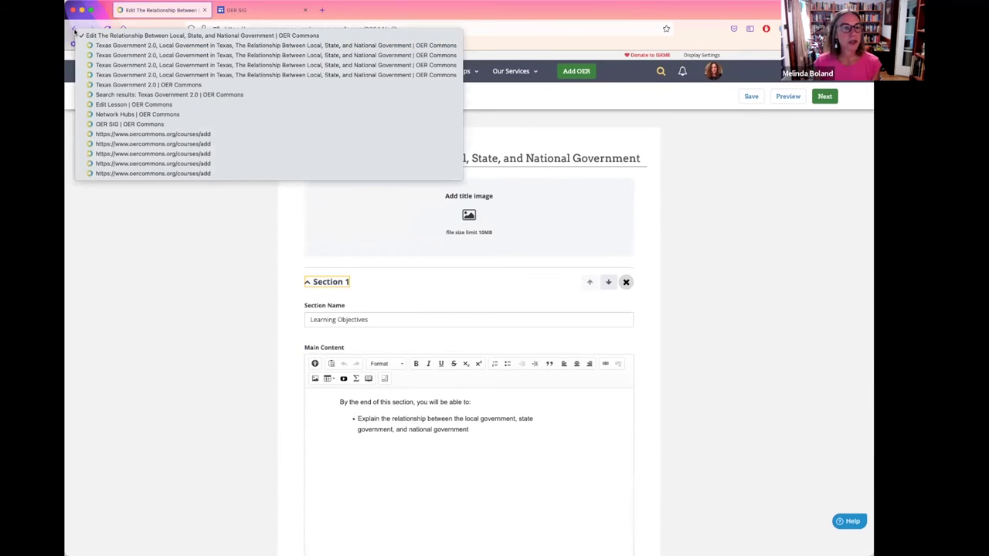
- Return to the original Texas lesson, view its download formats, then go to the OER Commons home page
click(121, 46)
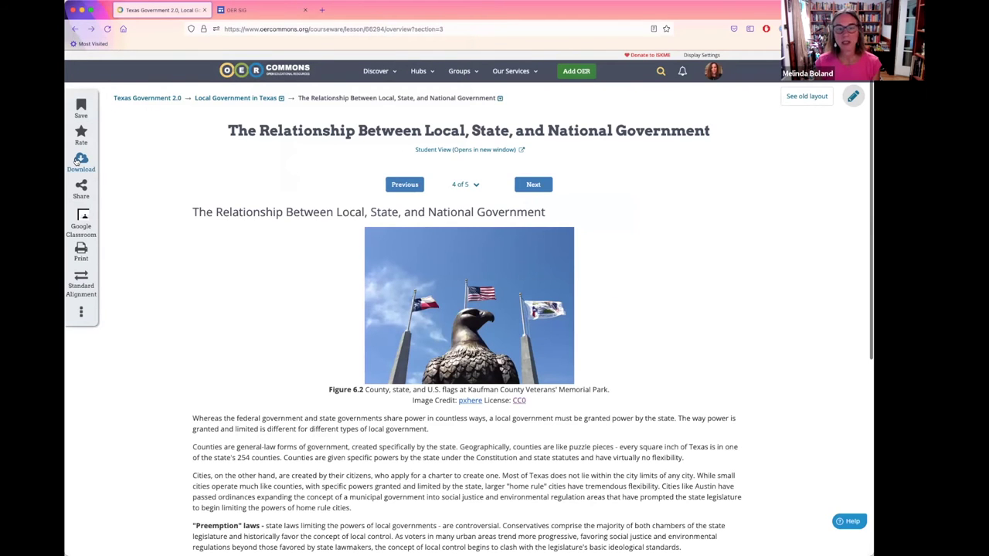
click(78, 160)
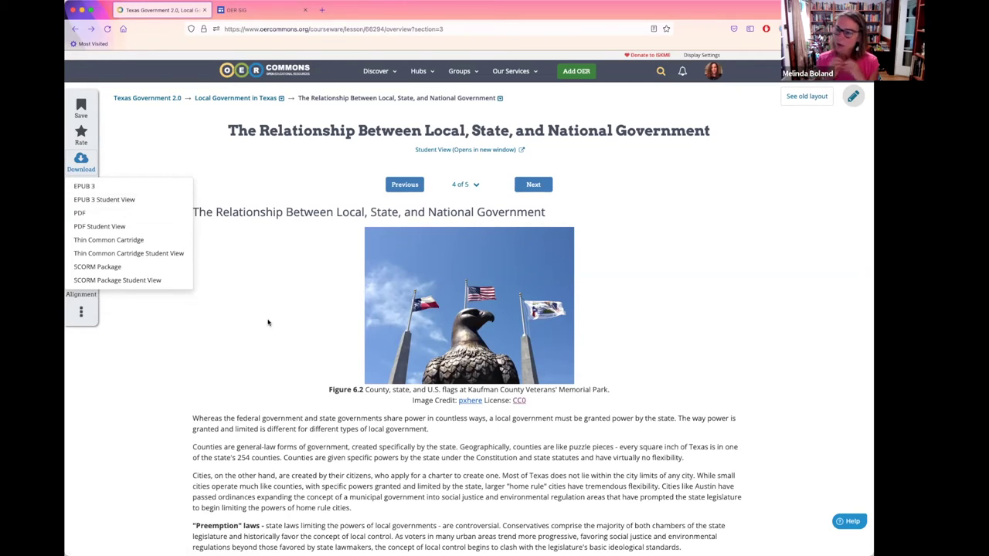
click(726, 352)
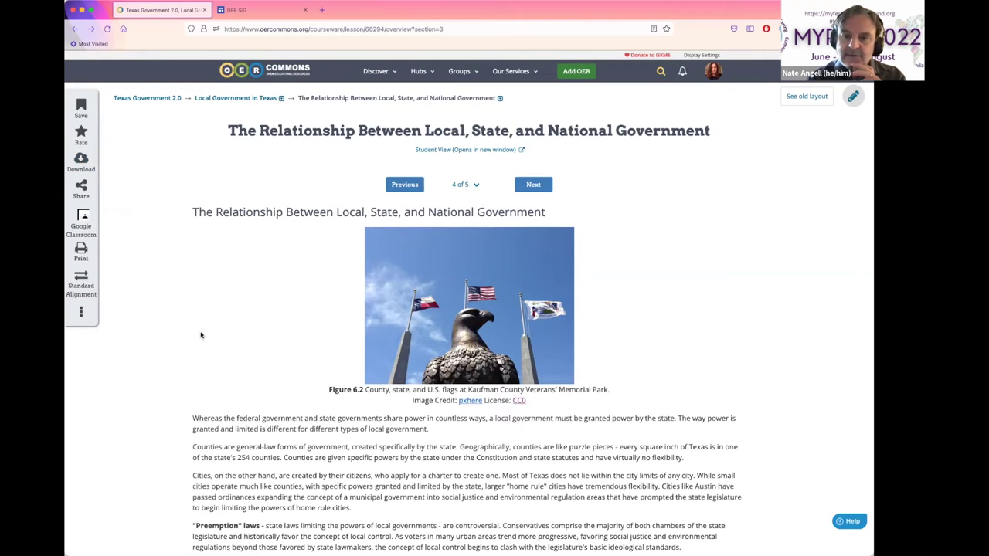
click(251, 72)
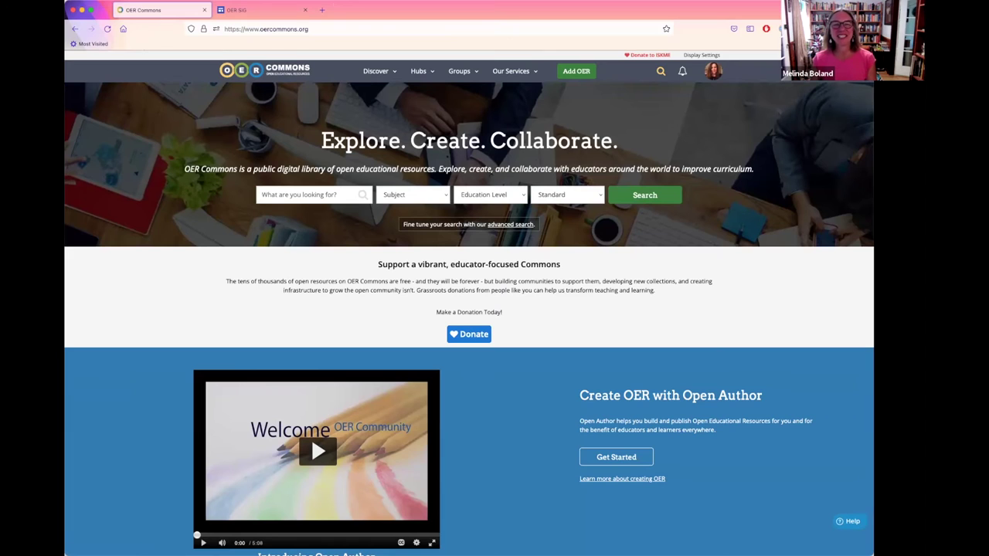
- Open vivaopen.oercommons.org in a new browser tab
click(323, 10)
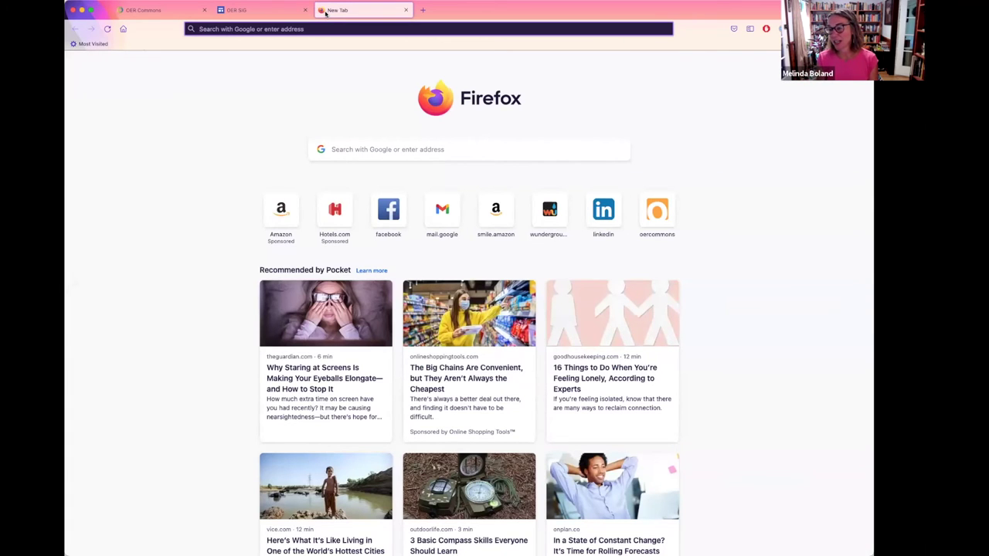
text(vivaopen.oercommons.org/)
key(Return)
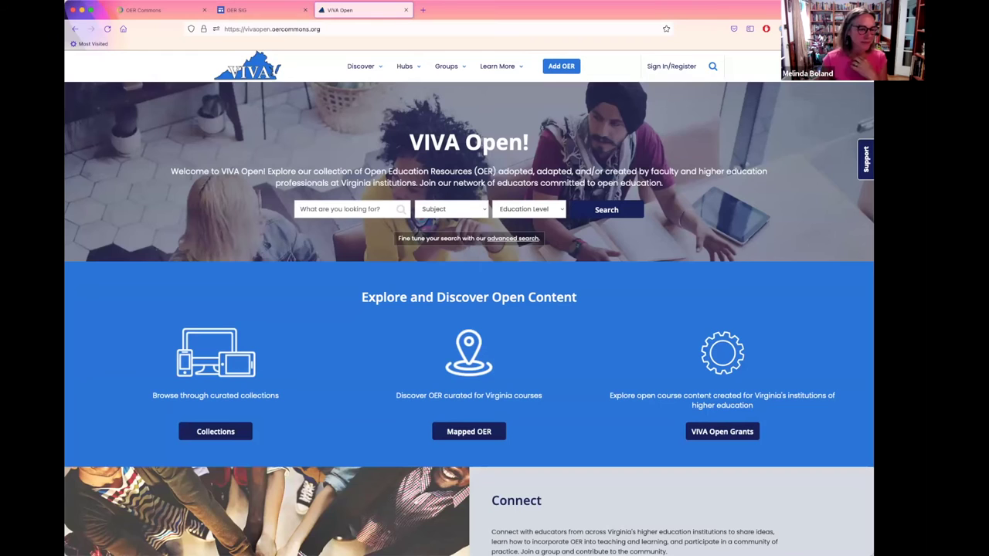
- Replace the address with 'oertx' to load the OERTX repository
click(347, 29)
text(oertx)
key(Return)
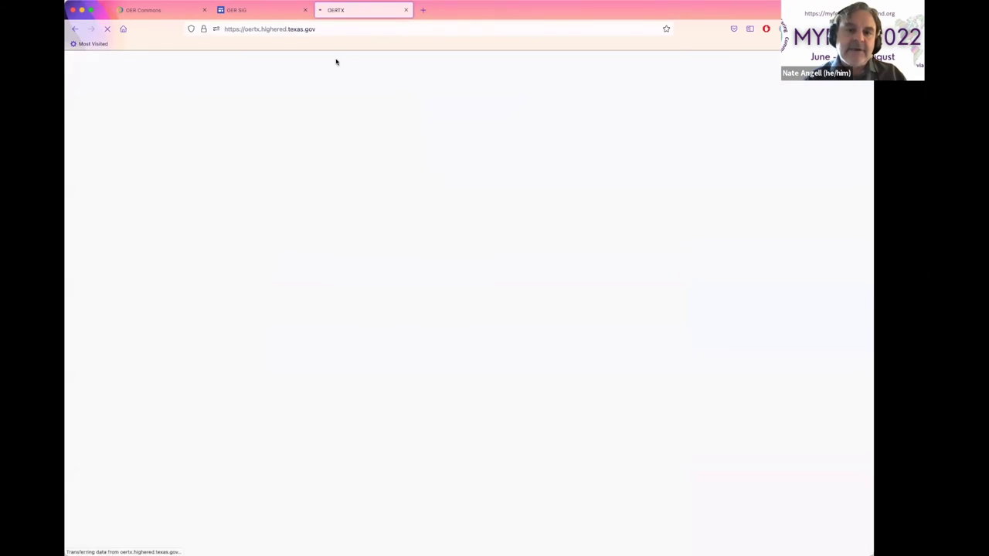